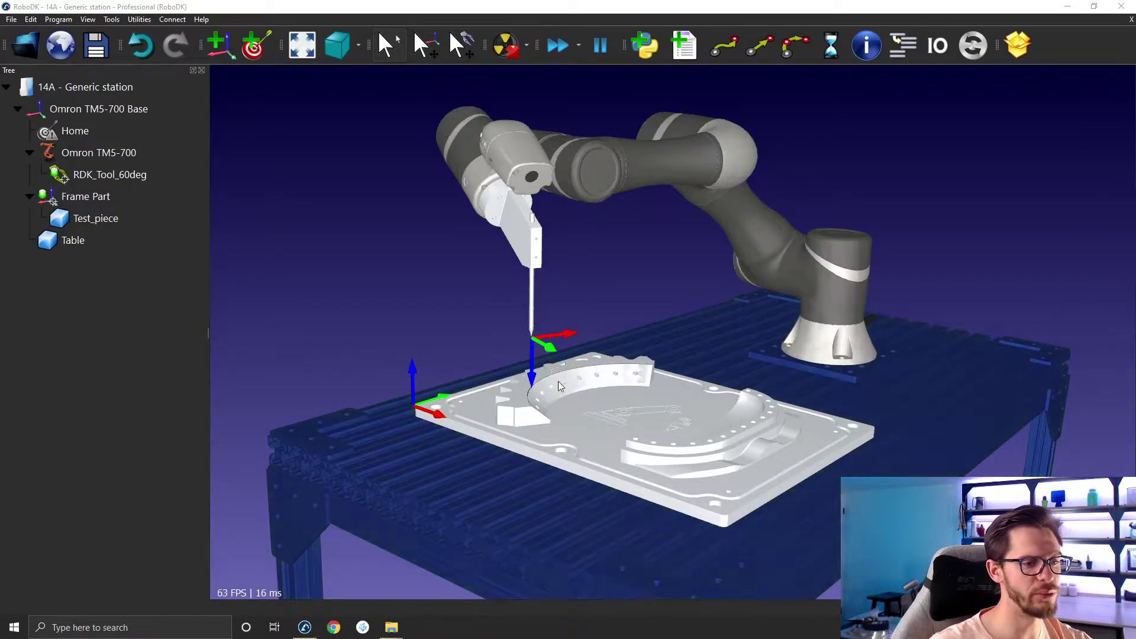
Delete the existing curve along the inner upper edge of the toothed arc on Test_piece.
scroll(551, 385, "up", 3)
scroll(547, 384, "up", 2)
left_click(540, 369)
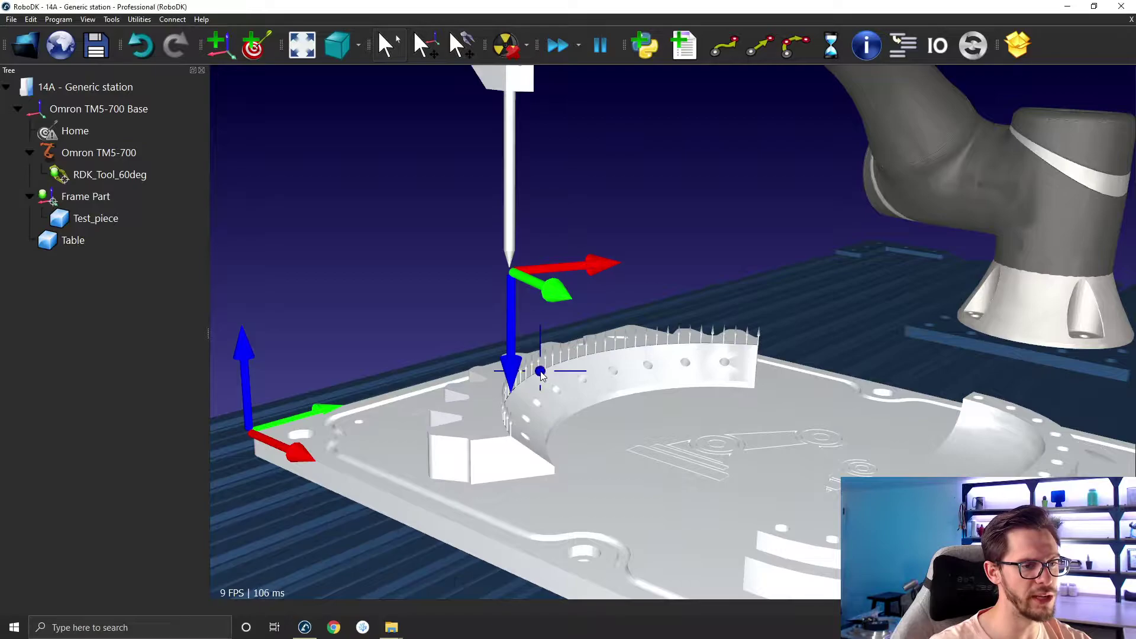
right_click(540, 371)
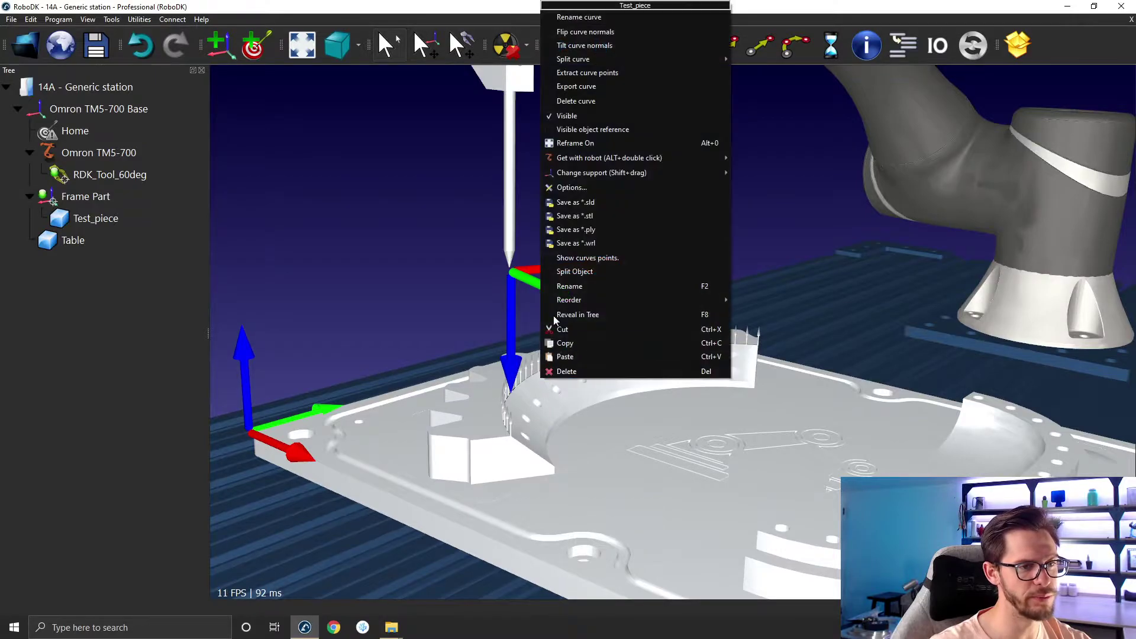
left_click(602, 101)
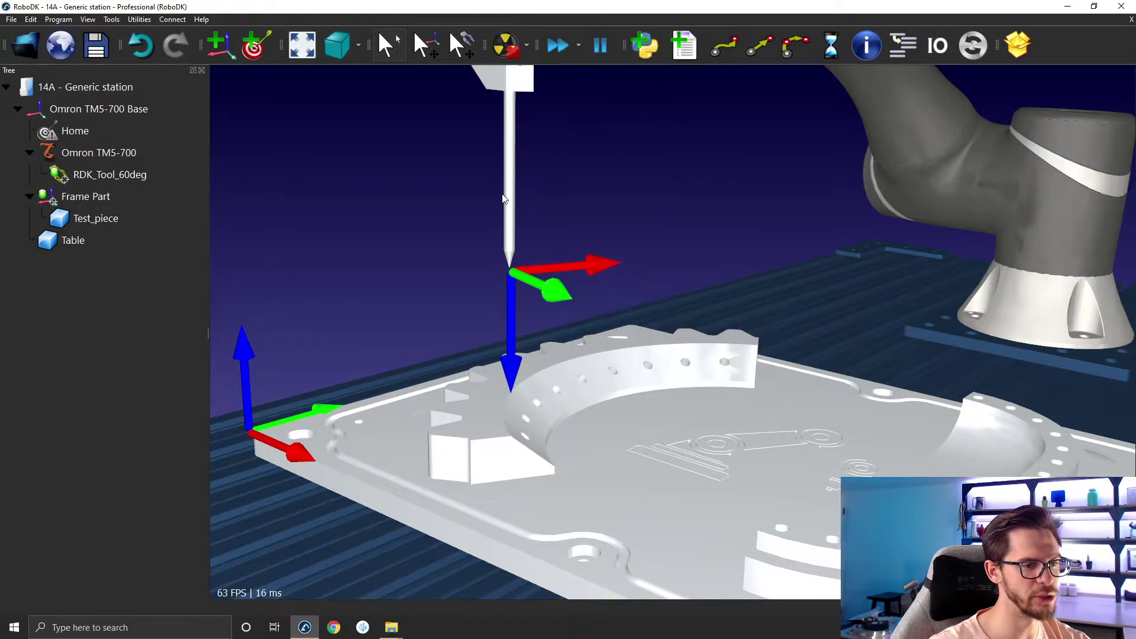
Examine the curve pick sensibility among the display options.
left_click(112, 19)
left_click(123, 287)
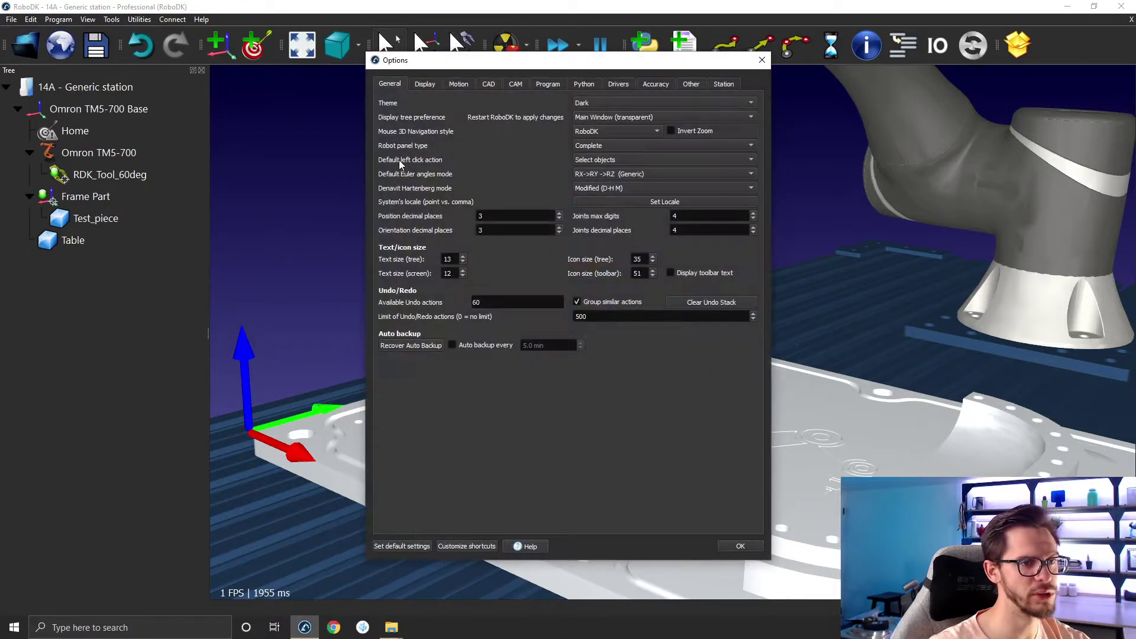
left_click(424, 84)
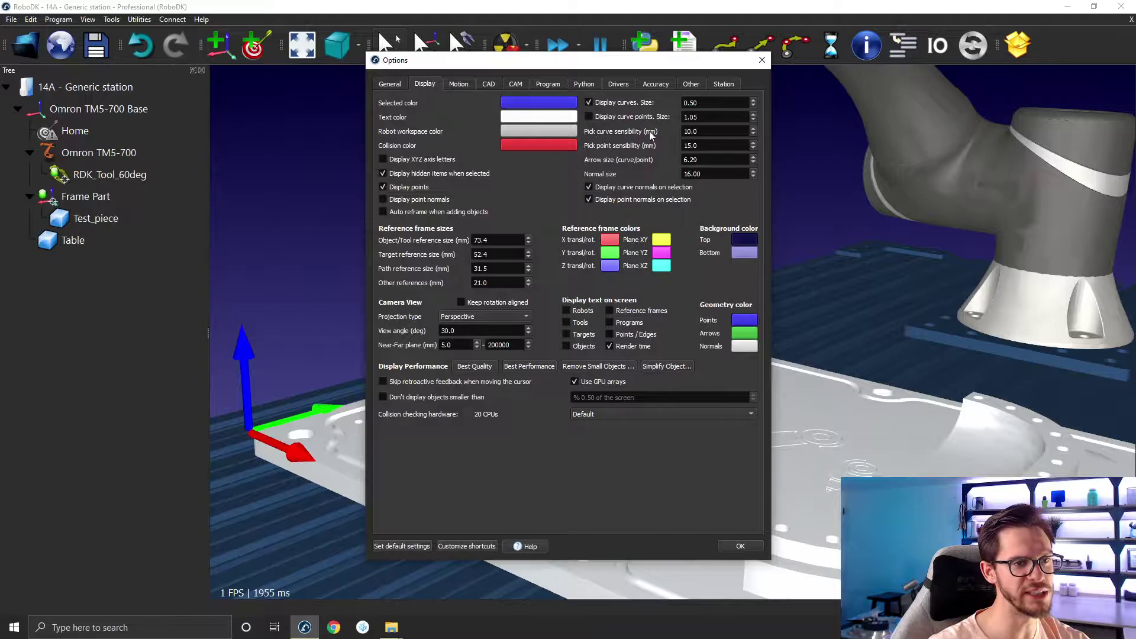
left_click_drag(701, 132, 639, 131)
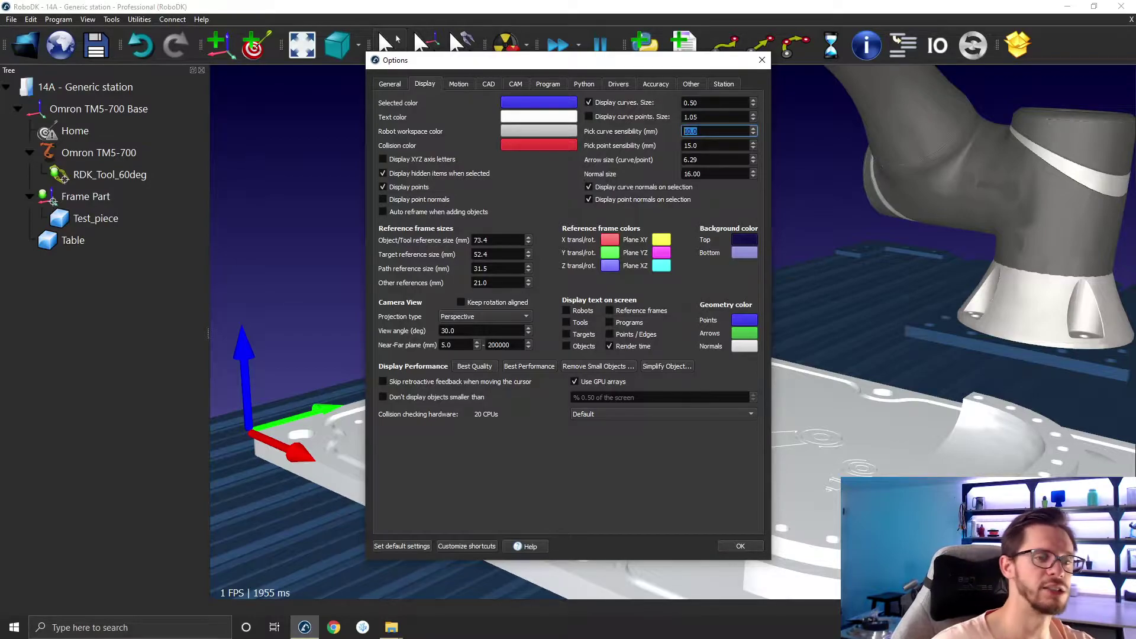
left_click(740, 545)
Start curve creation with a 15 degree tilt step and tilt the preview normals along the toothed arc's inner upper edge.
scroll(540, 368, "up", 5)
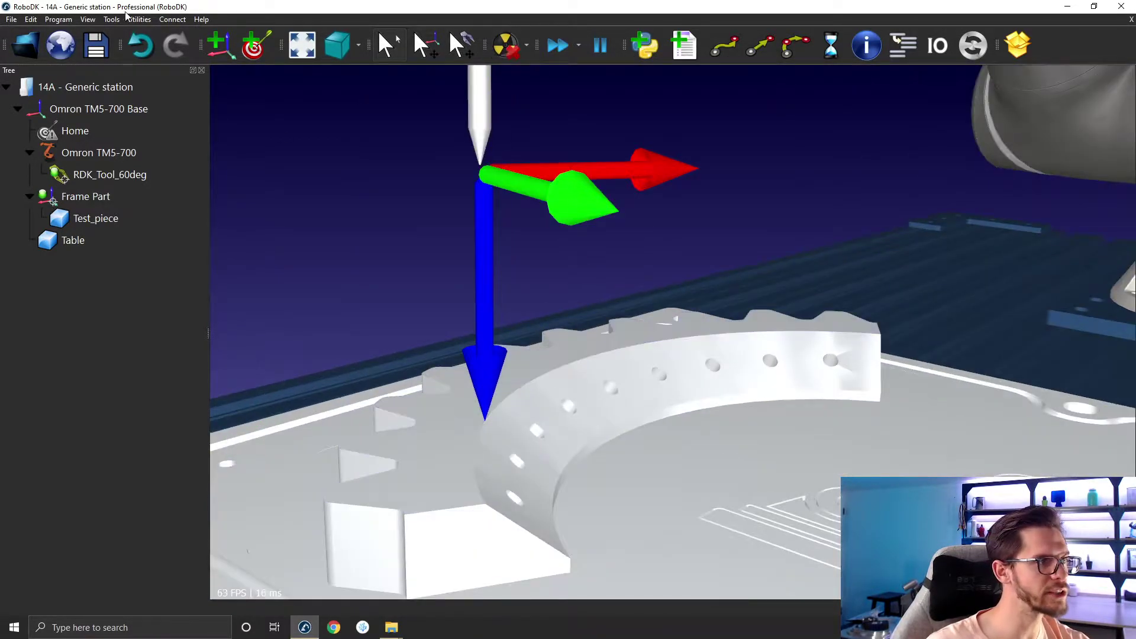
left_click(111, 19)
left_click(137, 116)
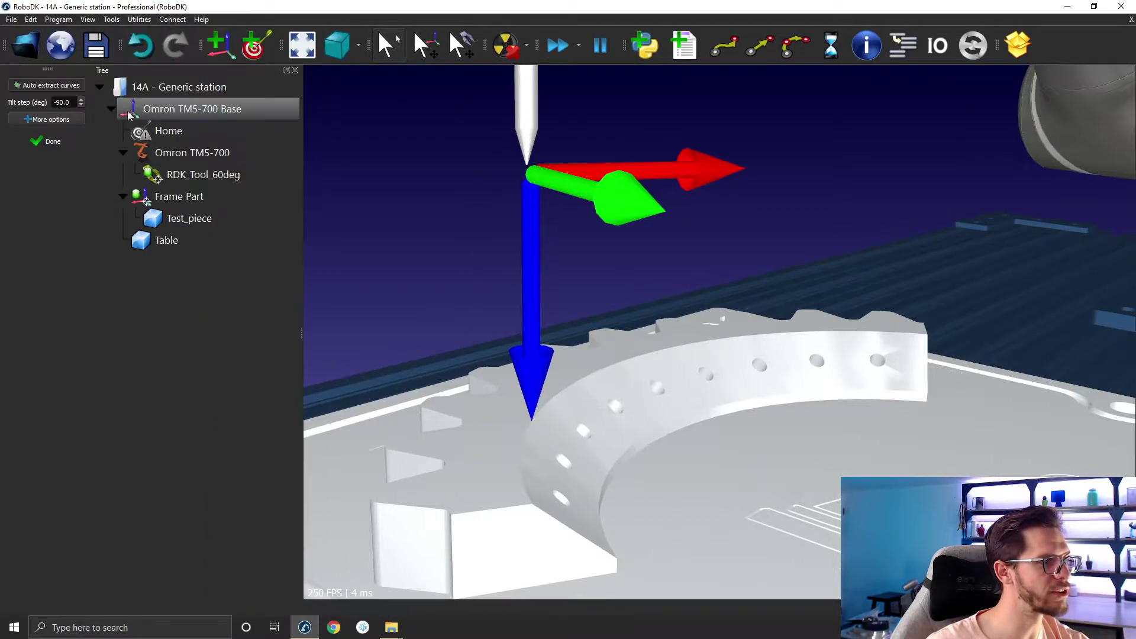
type("15")
key("Return")
scroll(518, 459, "up", 3)
key("Right")
key("Right")
key("Right")
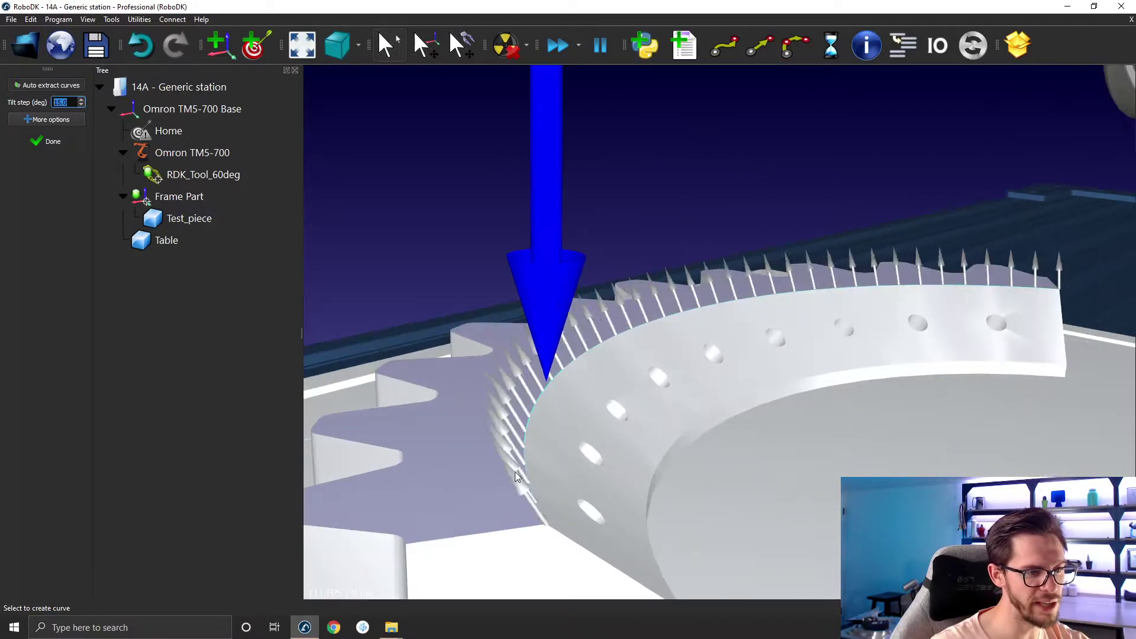
Tilt the preview normals on the toothed arc's inner edge in the opposite direction.
key("Left")
key("Left")
key("Left")
key("Left")
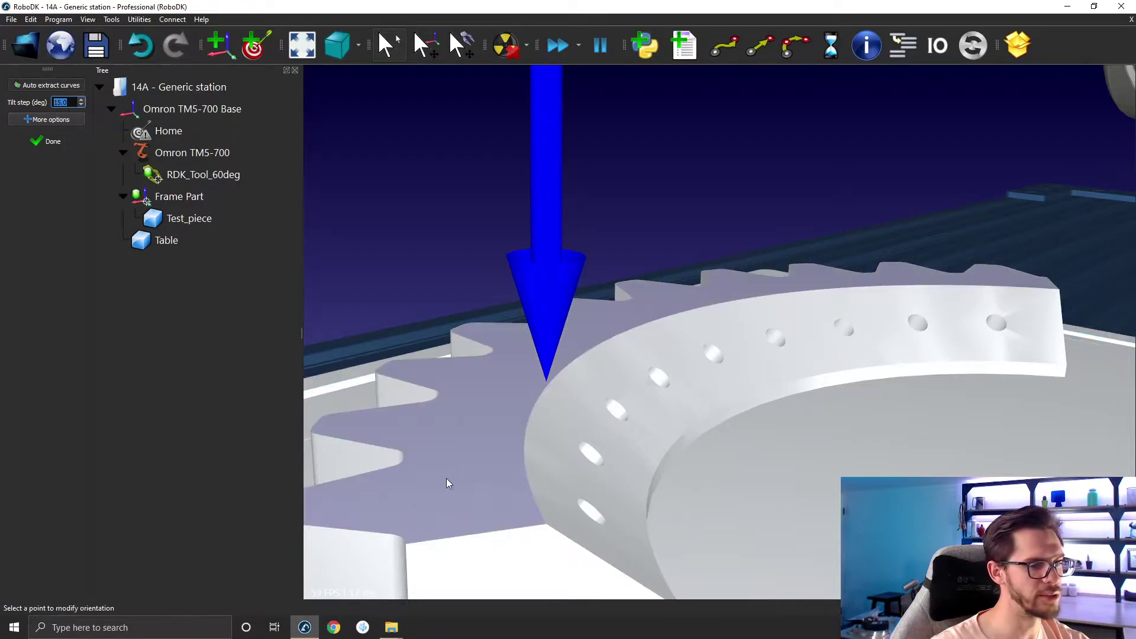
key("Left")
key("Left")
key("Left")
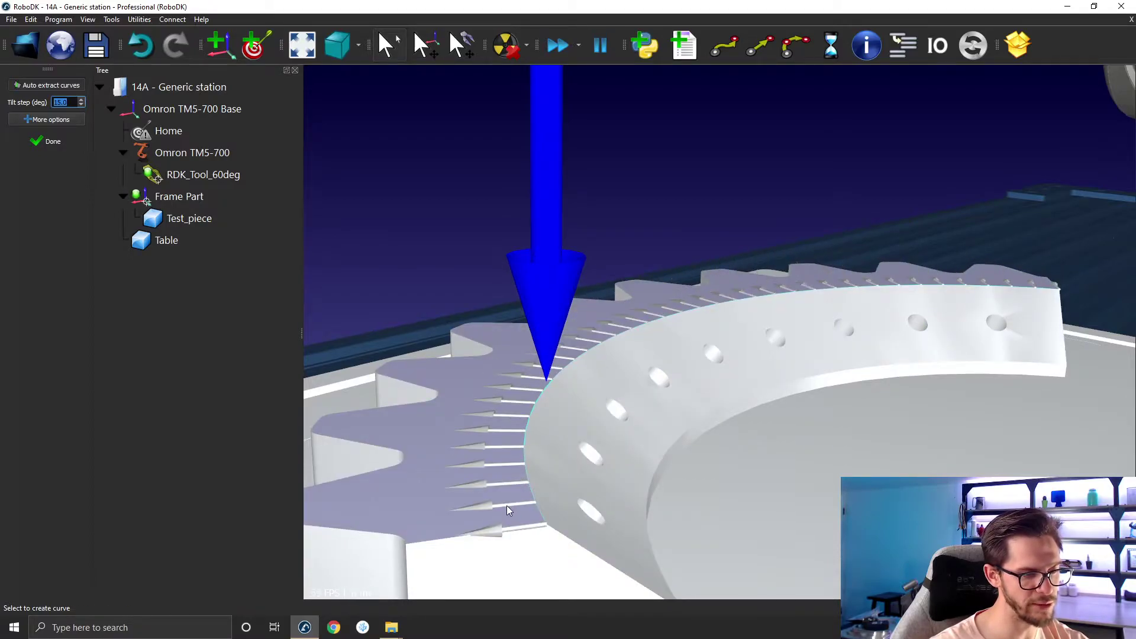
Review the curve pick sensibility in the display options during curve creation.
left_click(111, 19)
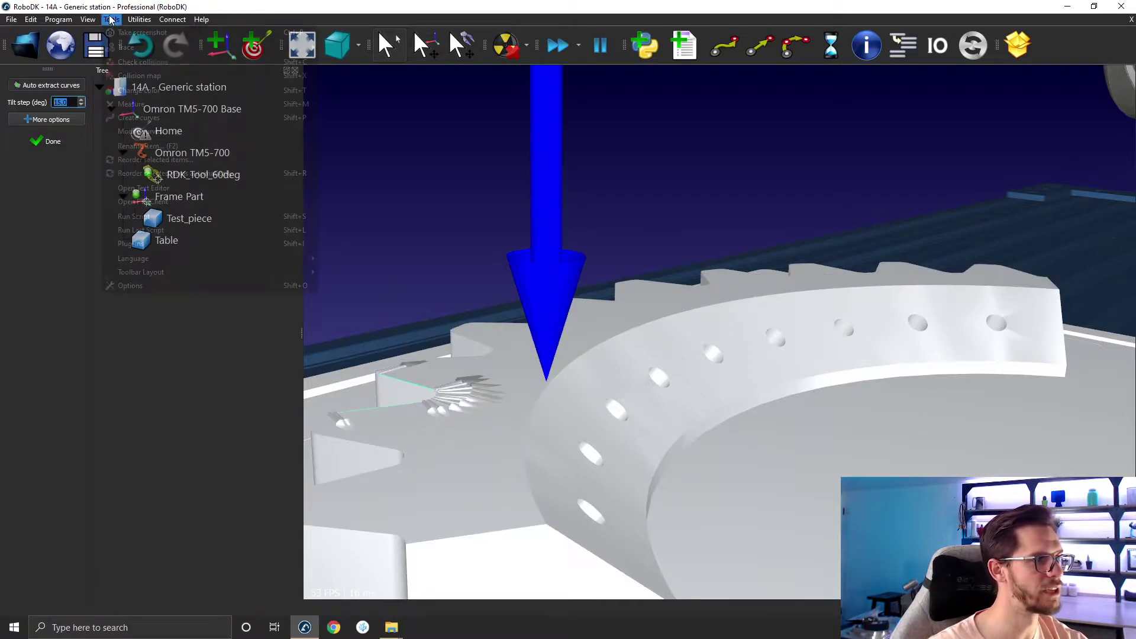
left_click(130, 286)
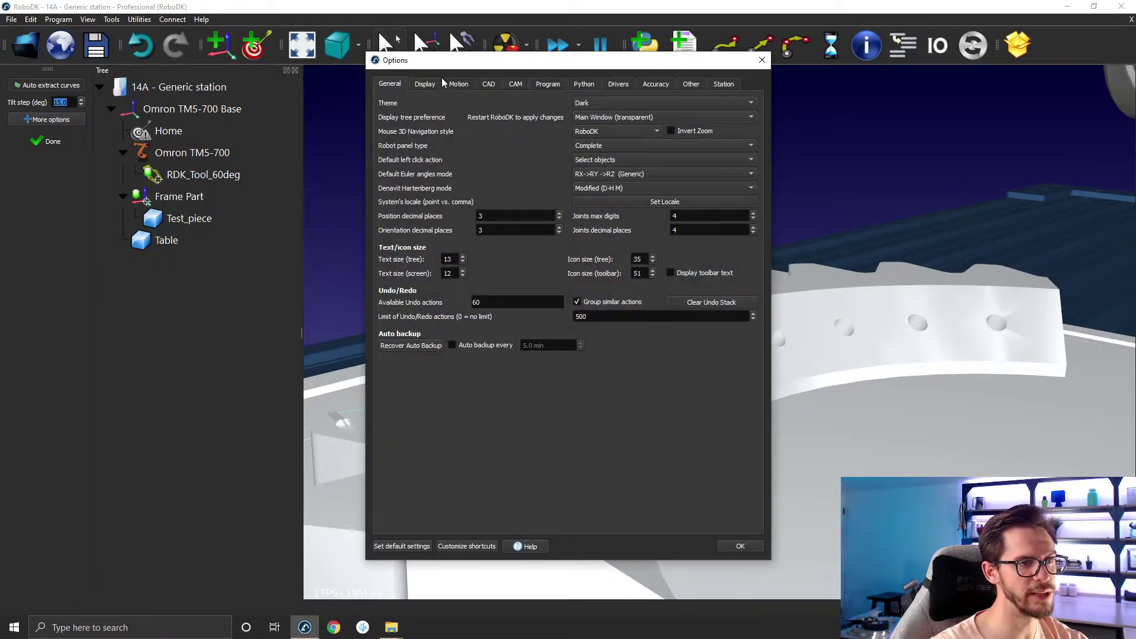
left_click(431, 84)
double_click(690, 131)
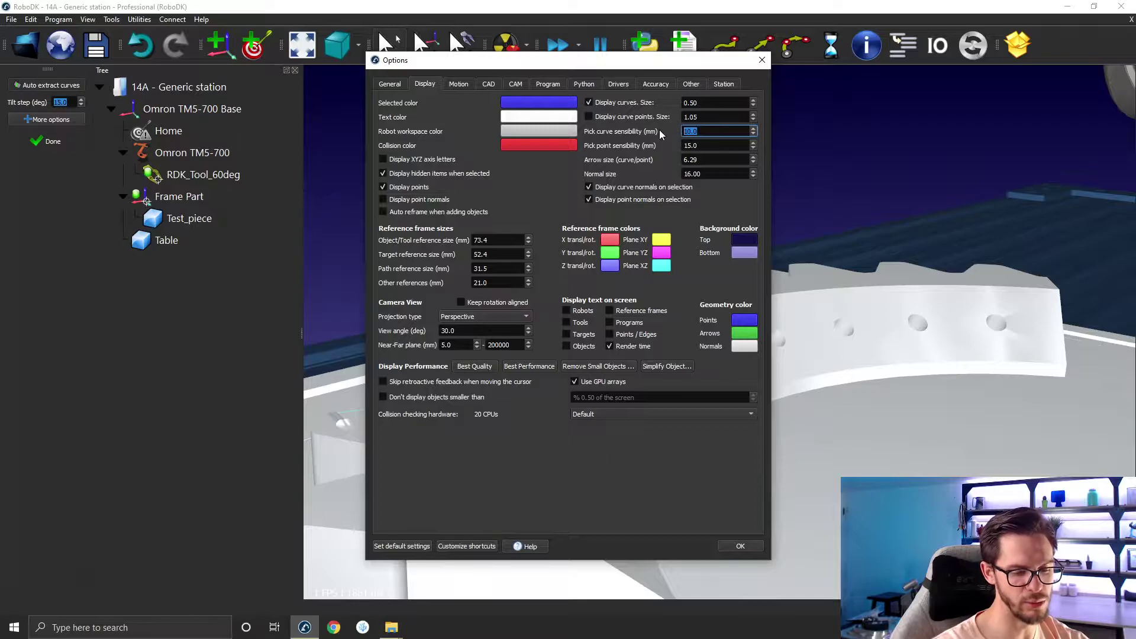
left_click(737, 545)
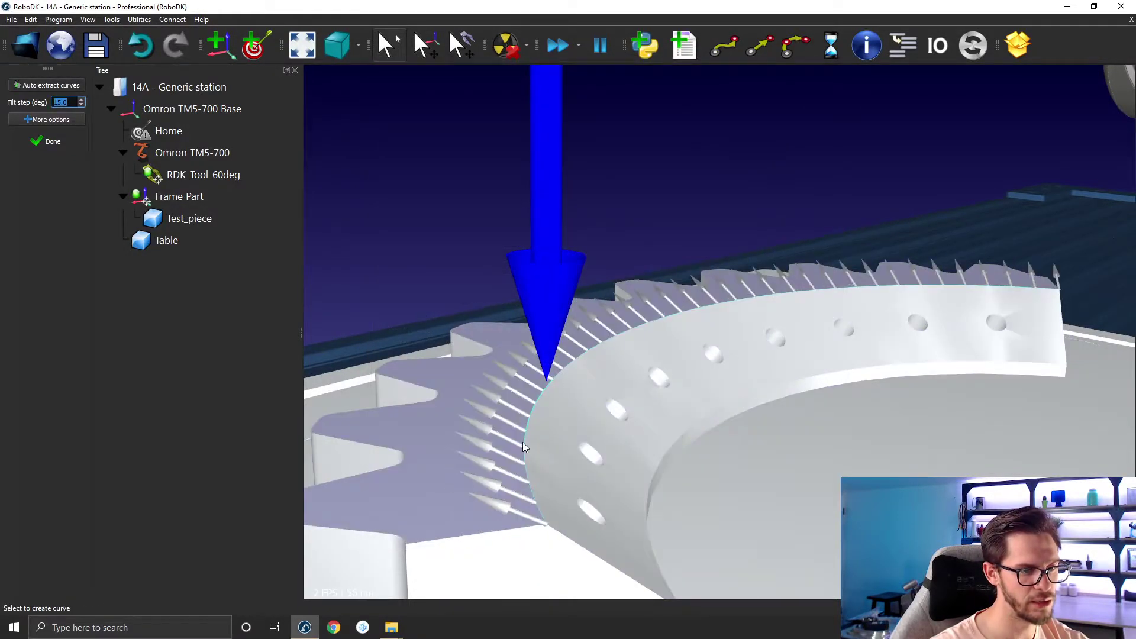
Try to create a curve along the toothed arc's inner upper edge and end curve creation.
scroll(526, 455, "up", 3)
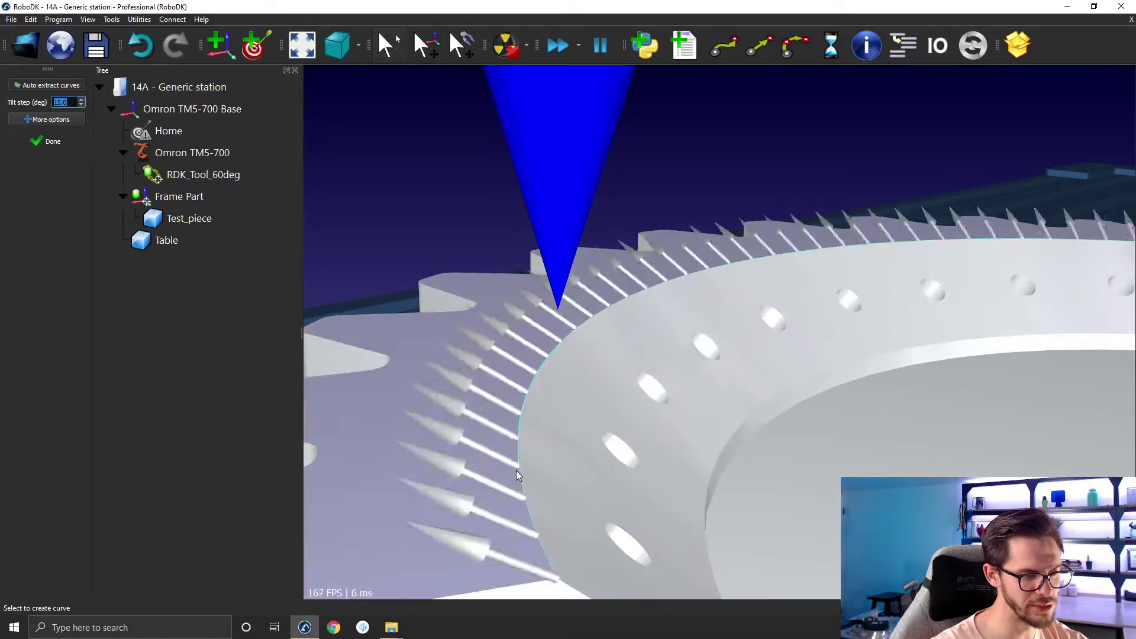
scroll(518, 471, "up", 2)
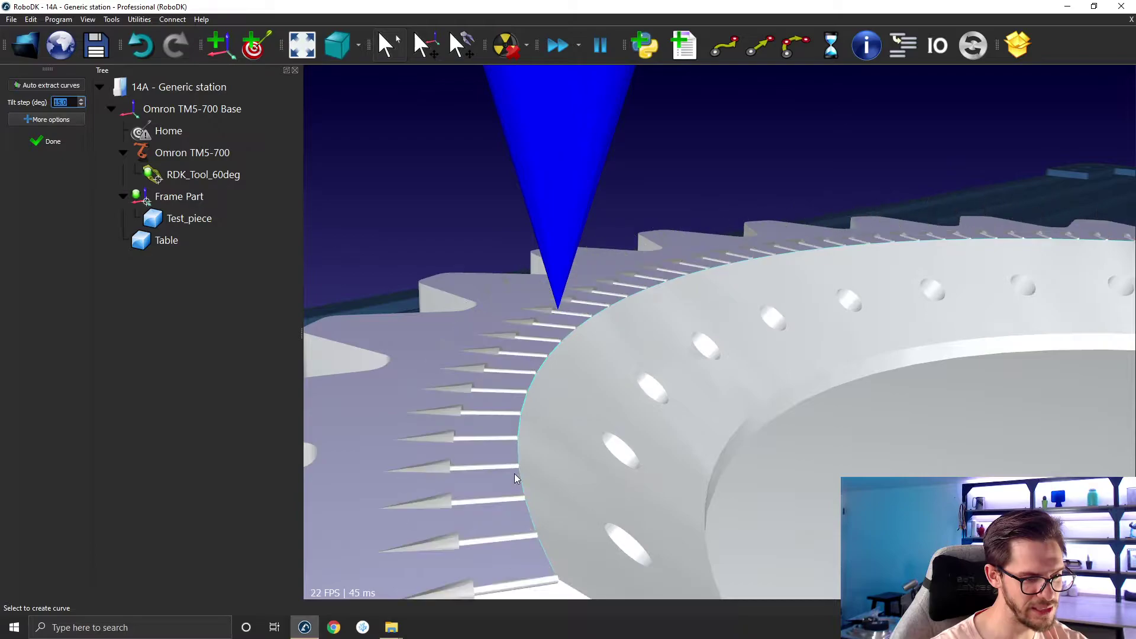
left_click(514, 473)
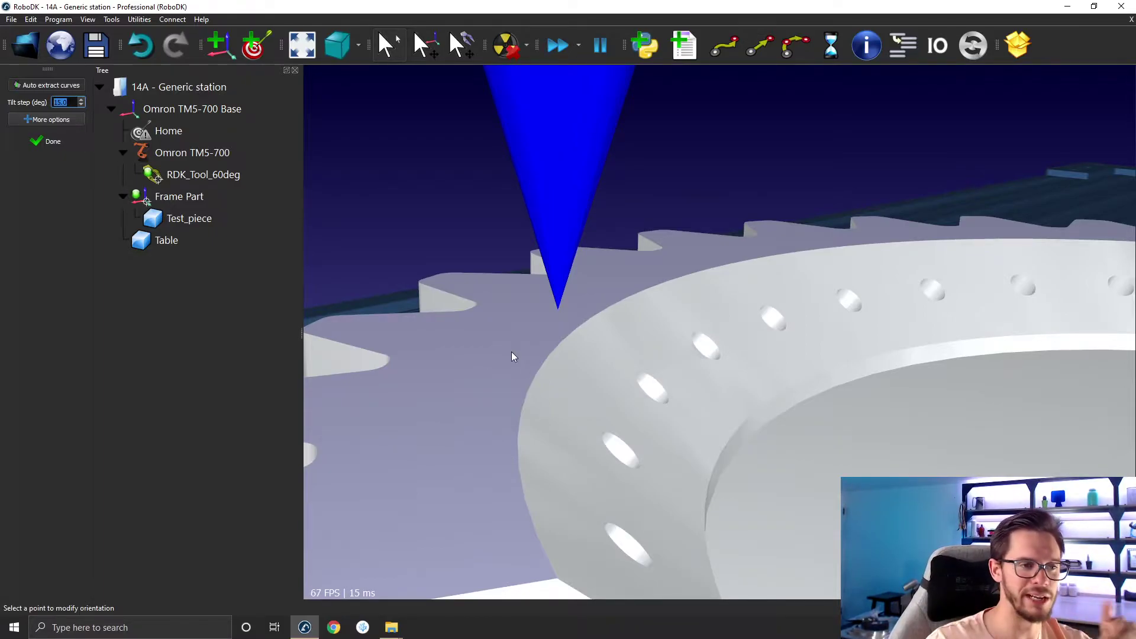
scroll(453, 566, "up", 4)
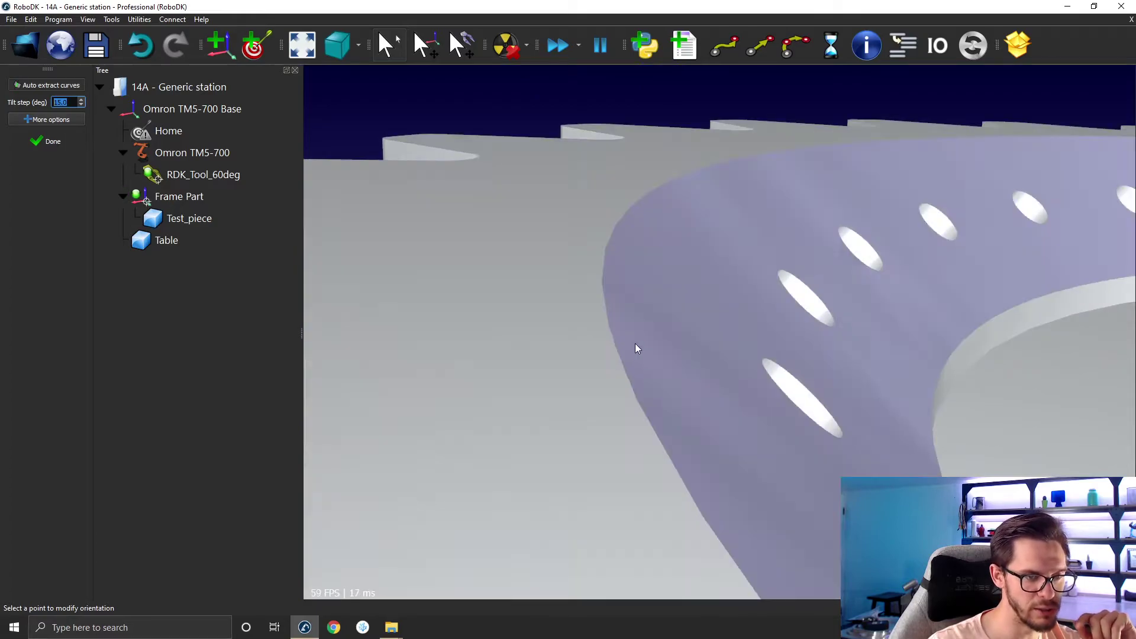
left_click(613, 347)
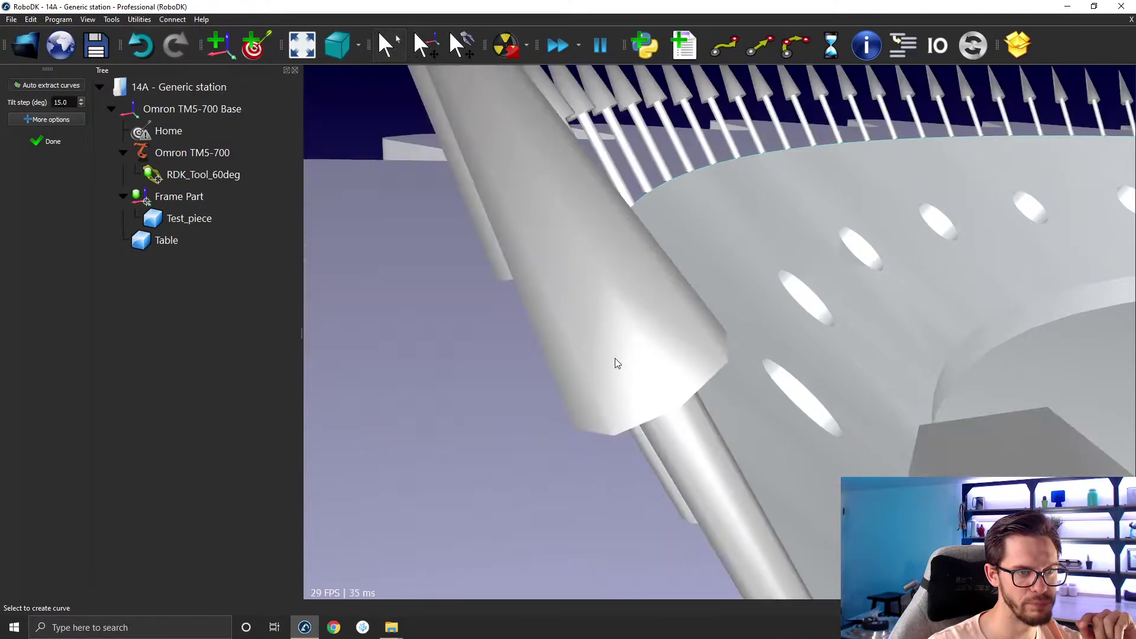
left_click(50, 141)
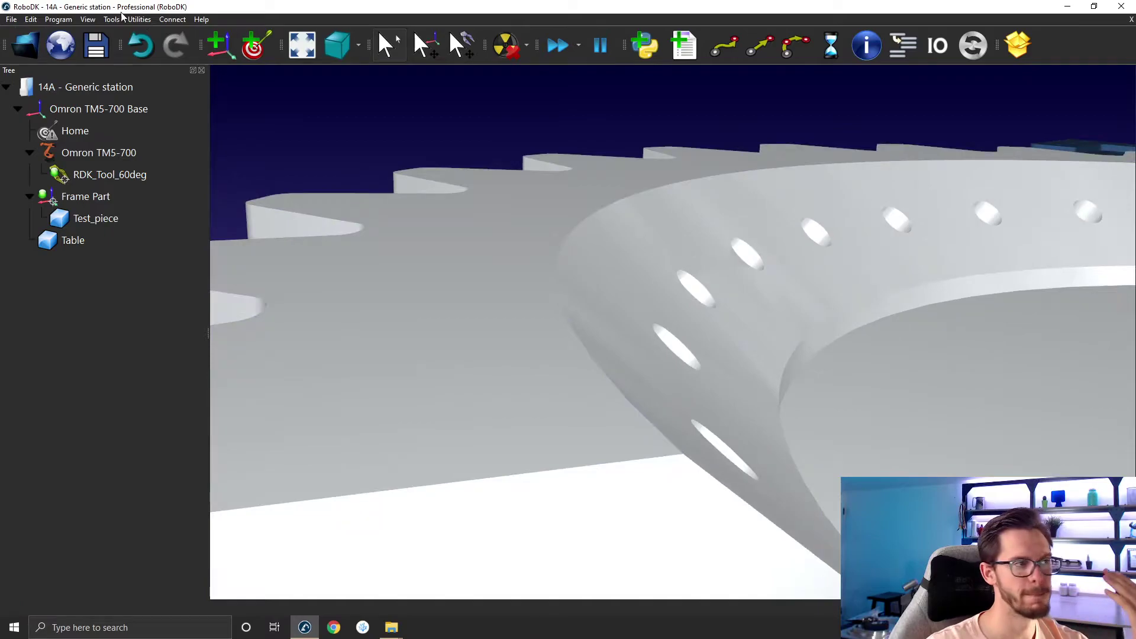
Check the display options for curve size and curve pick sensibility again.
left_click(111, 19)
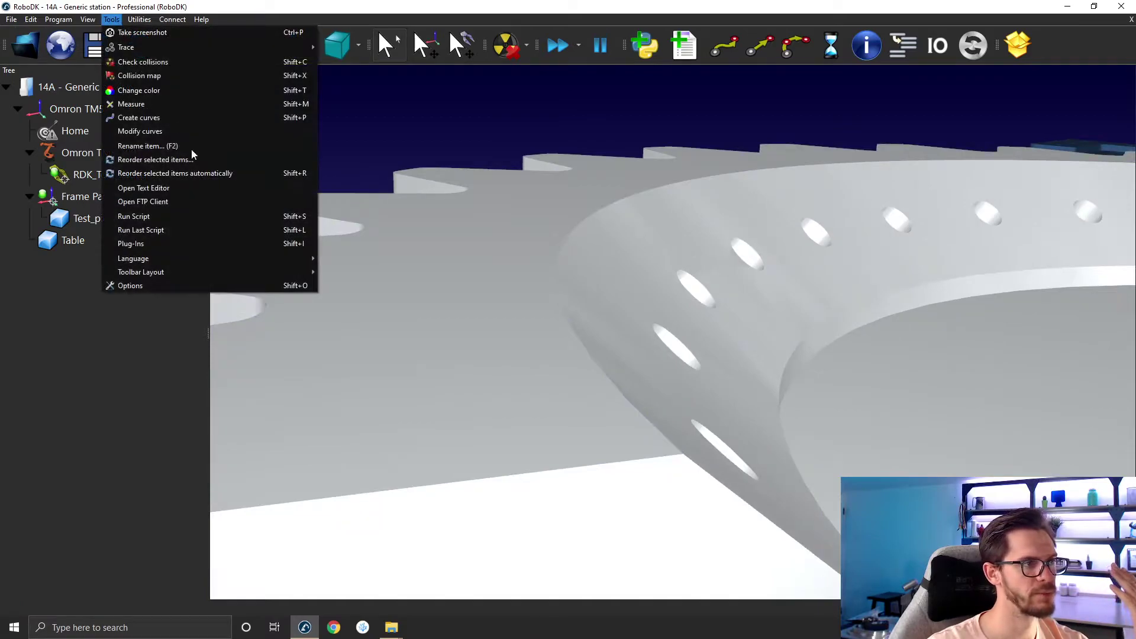
left_click(167, 283)
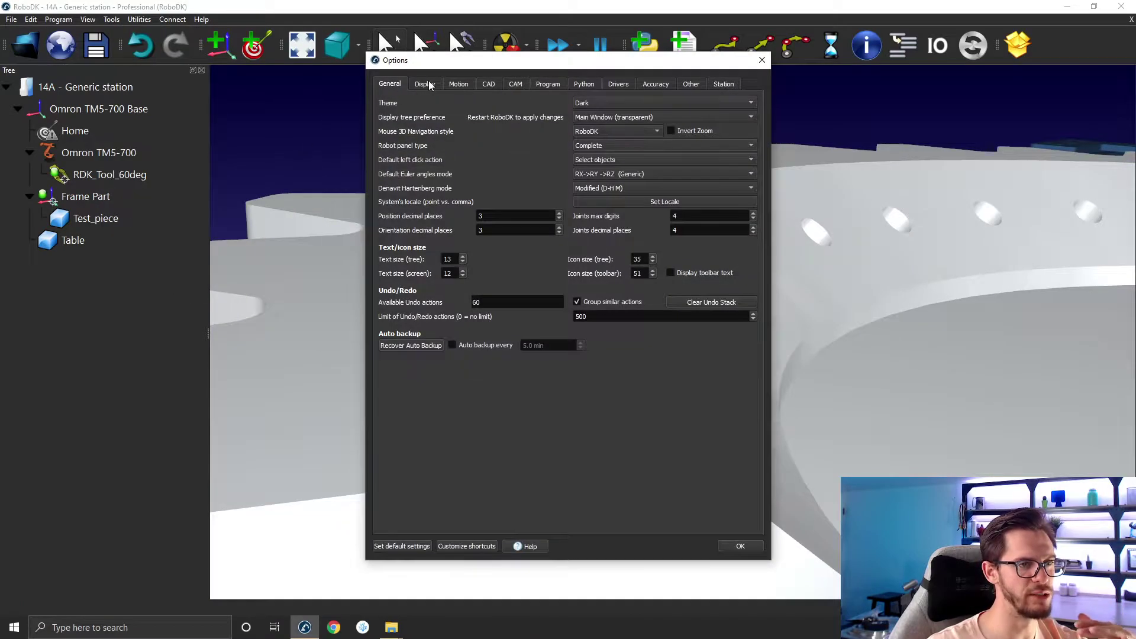
left_click(424, 84)
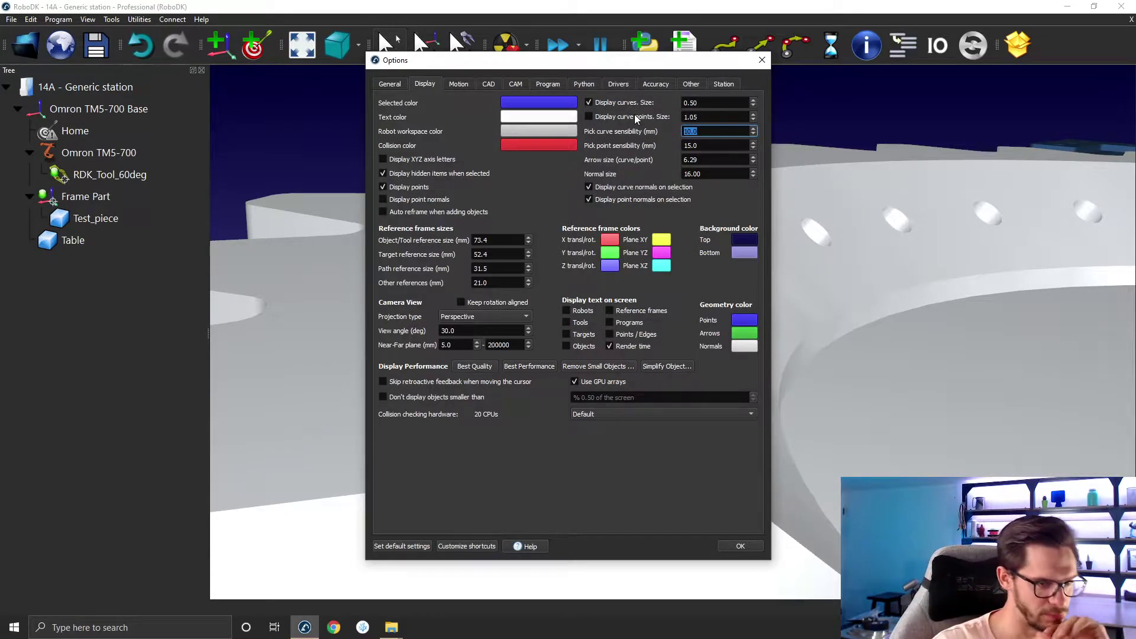
left_click(739, 546)
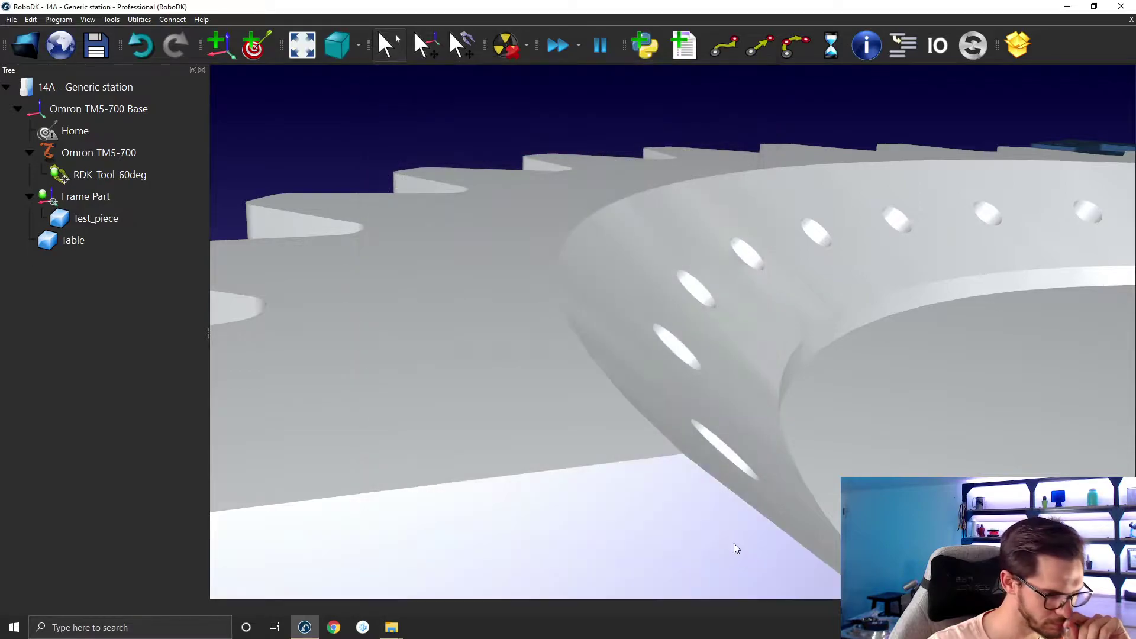
Enable the new features under development.
scroll(739, 533, "down", 5)
middle_click_drag(796, 425, 623, 367)
right_click_drag(624, 367, 697, 401)
scroll(696, 402, "down", 4)
middle_click_drag(778, 407, 690, 378)
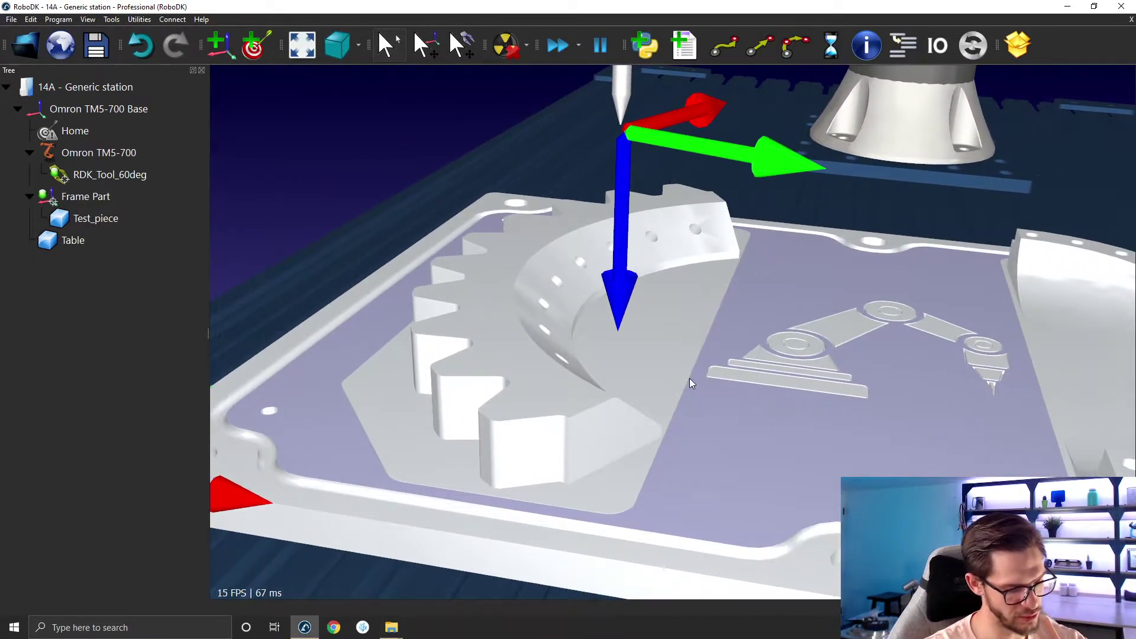
key("ctrl+alt+shift+p")
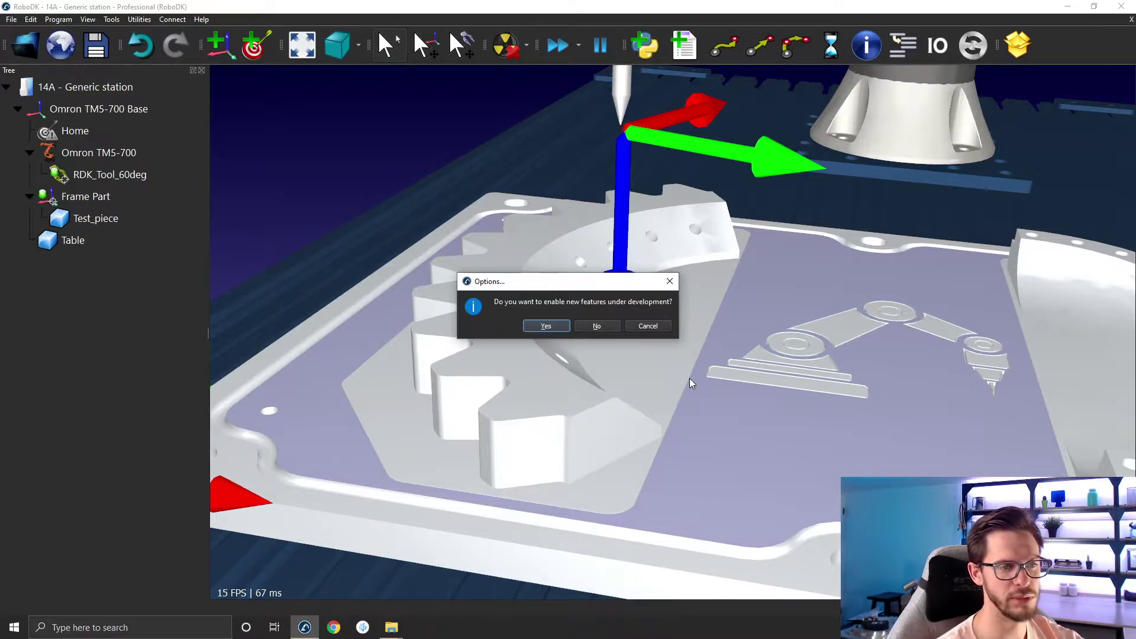
left_click(553, 326)
Set the tilt step for curve creation to 90 degrees.
scroll(552, 325, "down", 4)
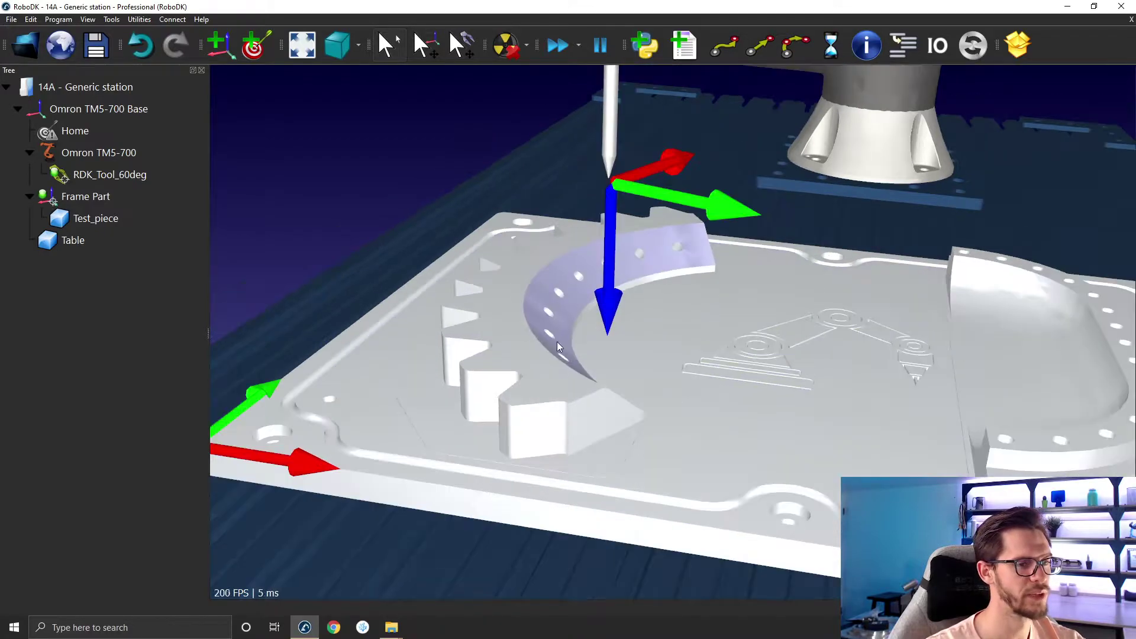
left_click(111, 19)
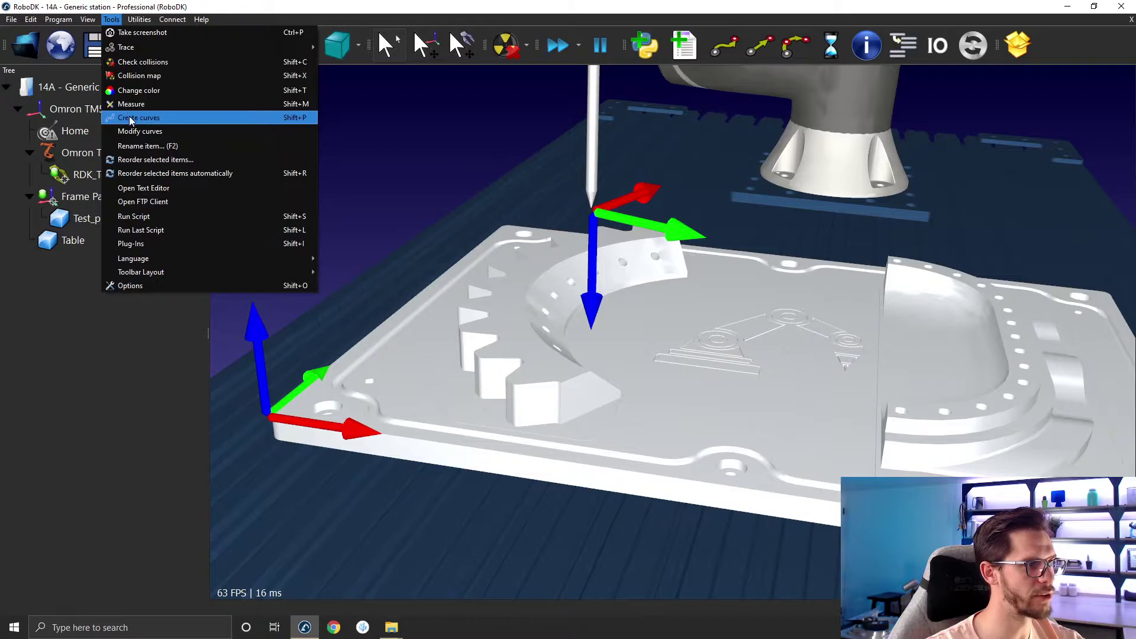
left_click(129, 116)
left_click(82, 99)
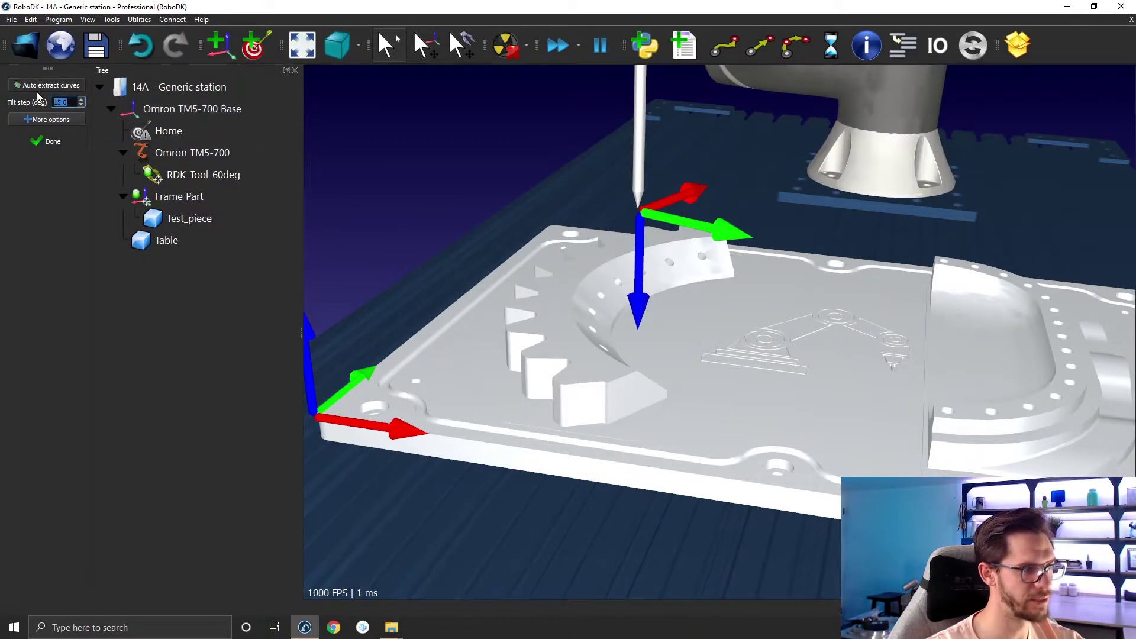
left_click(50, 139)
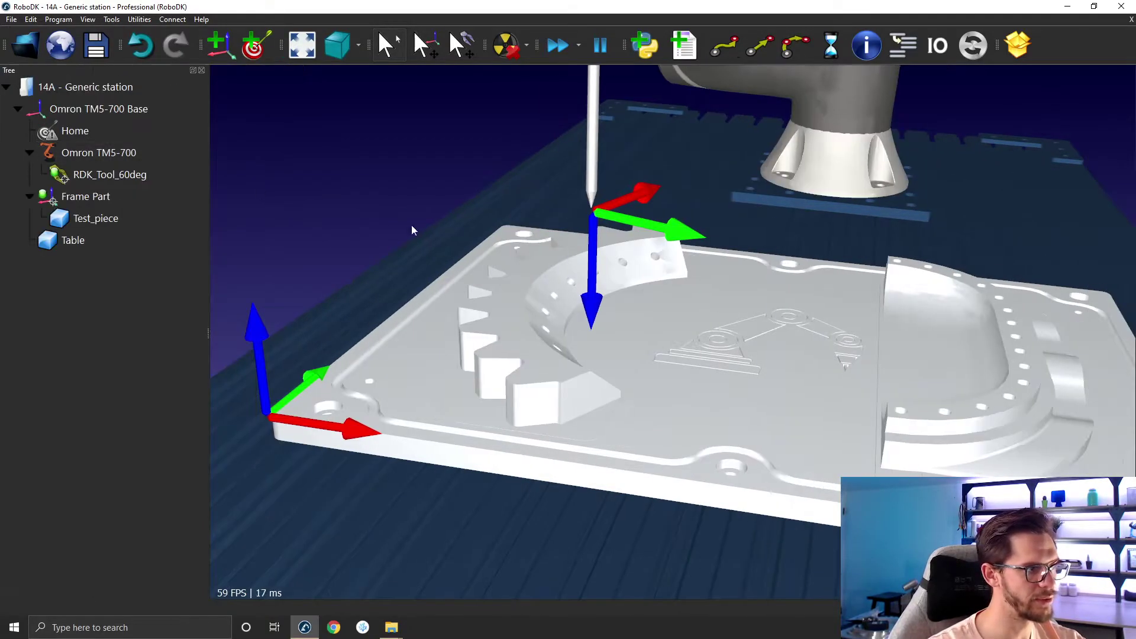
Create a curve along the inner upper edge of the toothed arc on Test_piece.
left_click(139, 19)
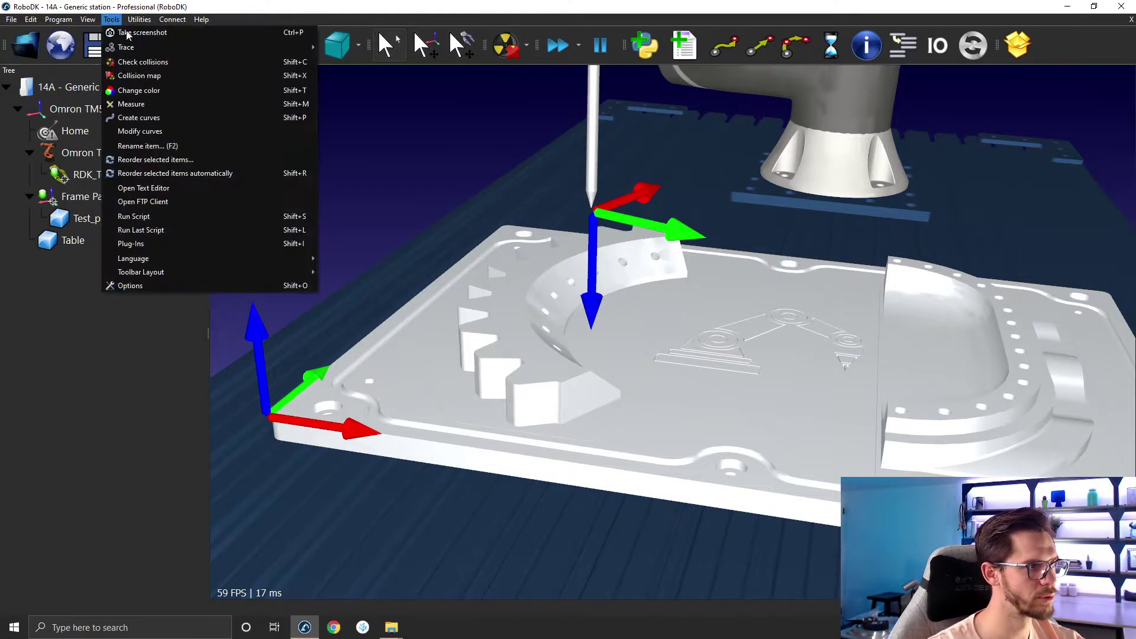
left_click(166, 110)
left_click(577, 284)
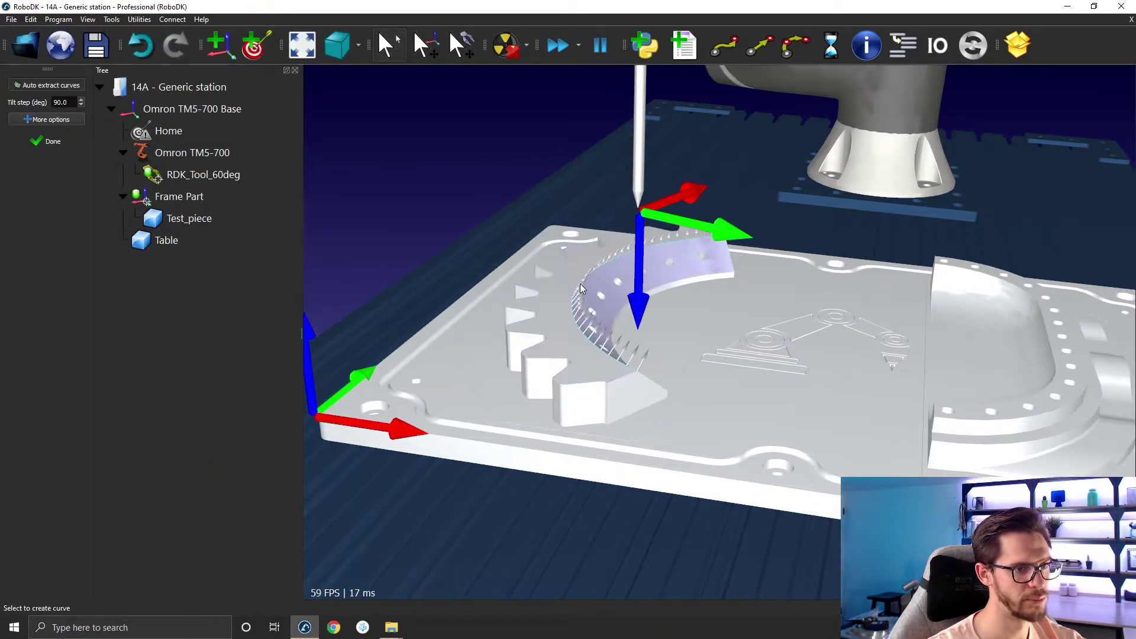
left_click(577, 283)
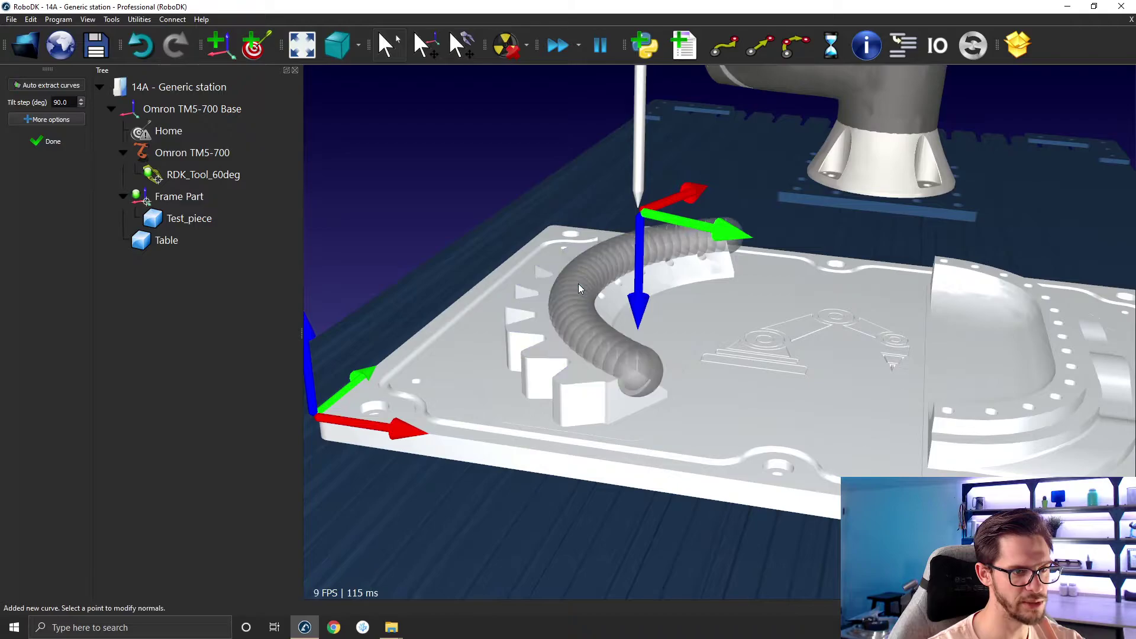
left_click(52, 140)
Create a curve follow project and select the toothed arc's inner edge curve on Test_piece as its path input.
left_click(140, 19)
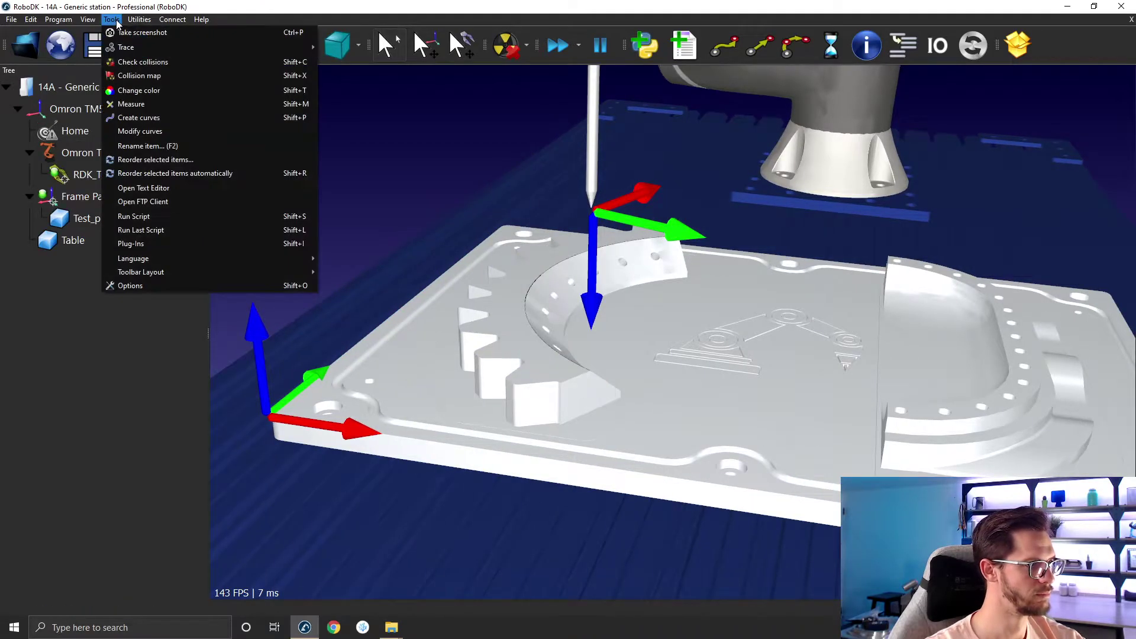
left_click(169, 118)
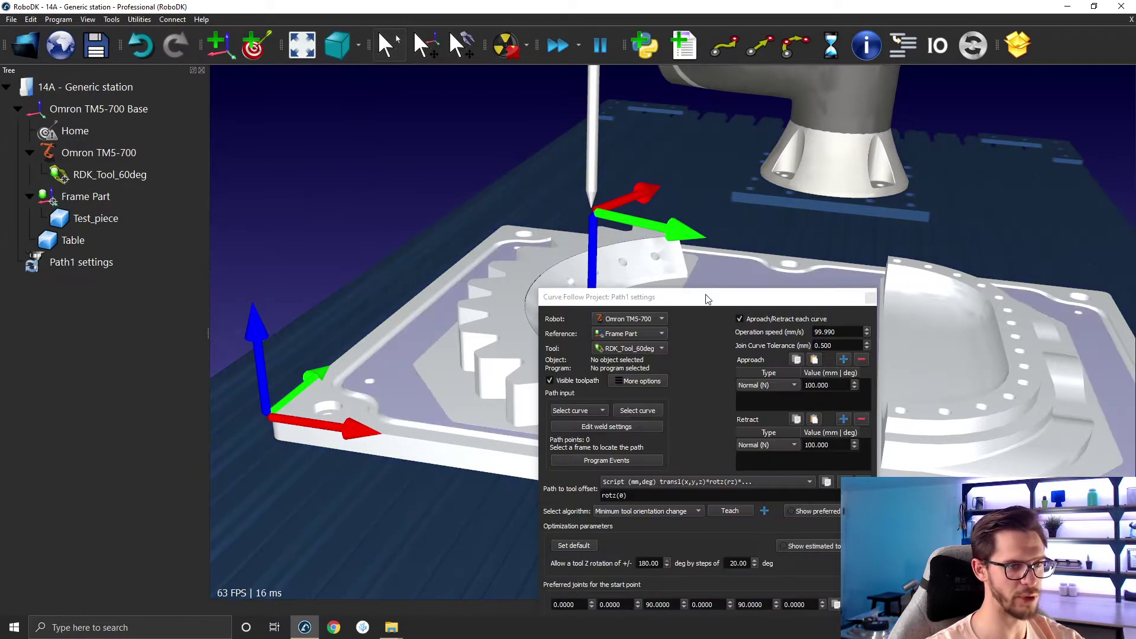
left_click_drag(691, 296, 905, 148)
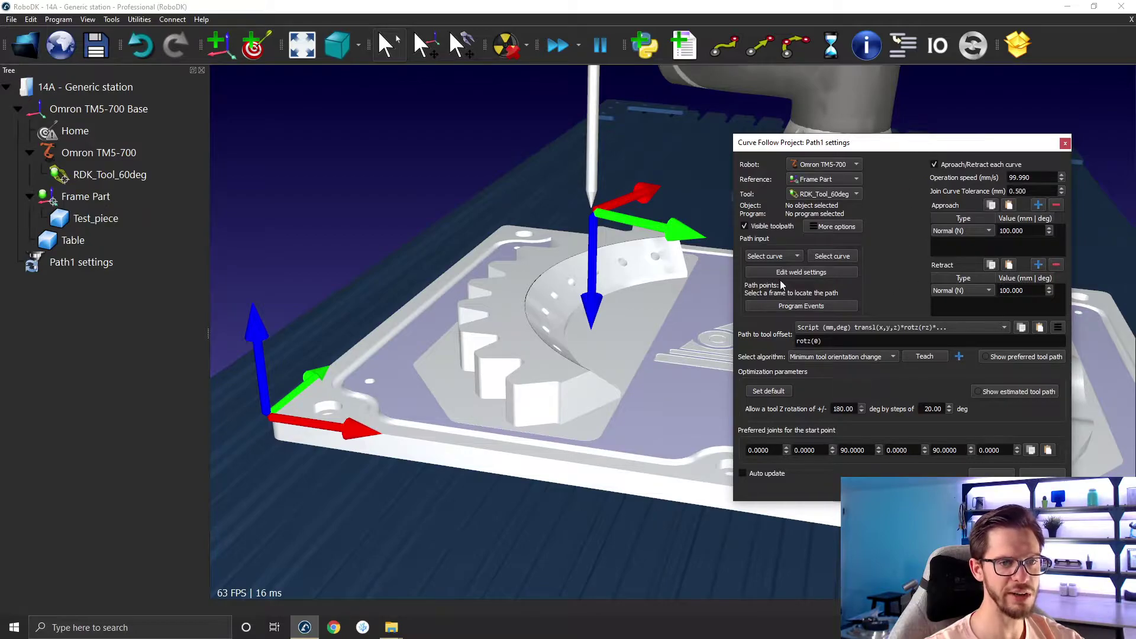
left_click(832, 255)
left_click(557, 290)
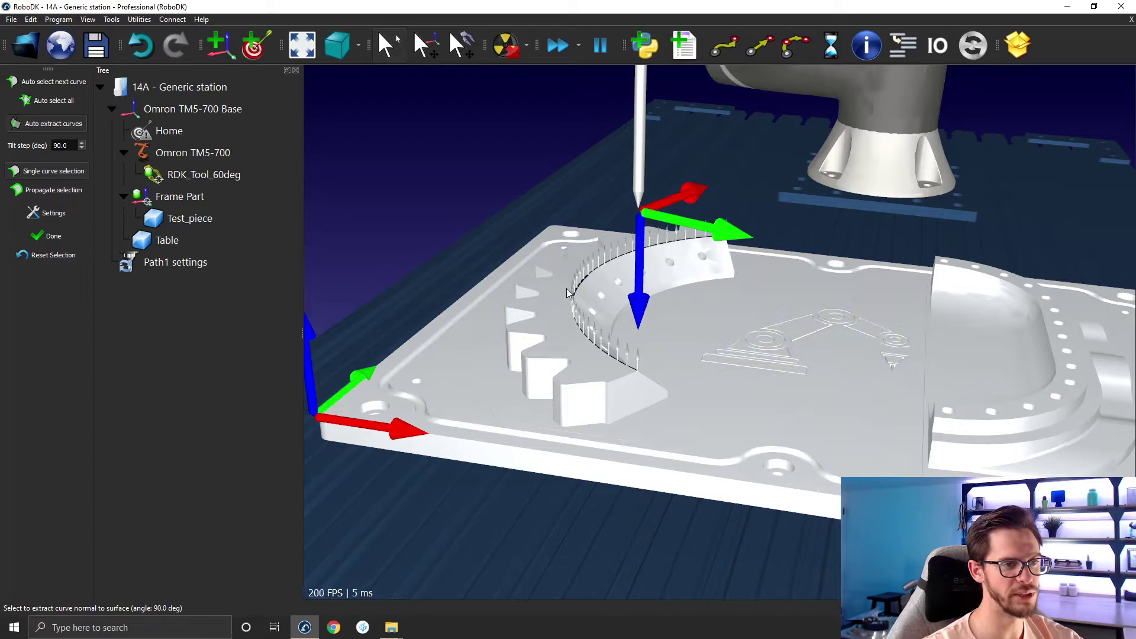
left_click(53, 237)
Try the normal offset in the Path1 weld settings and set the side offset to 5 mm.
left_click(917, 215)
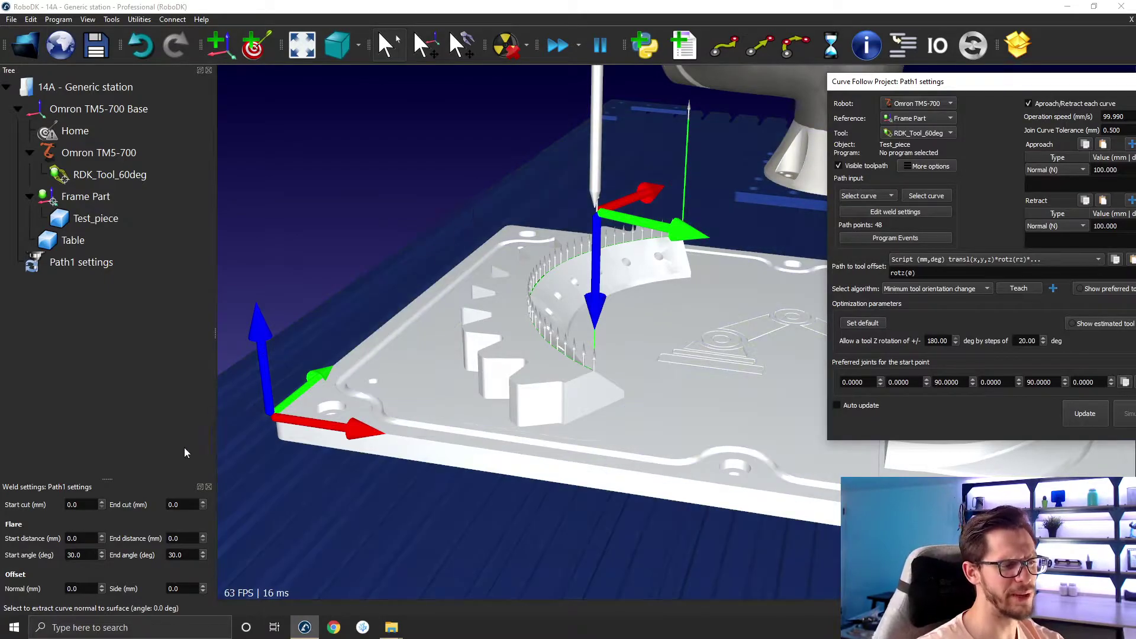
left_click_drag(146, 480, 398, 105)
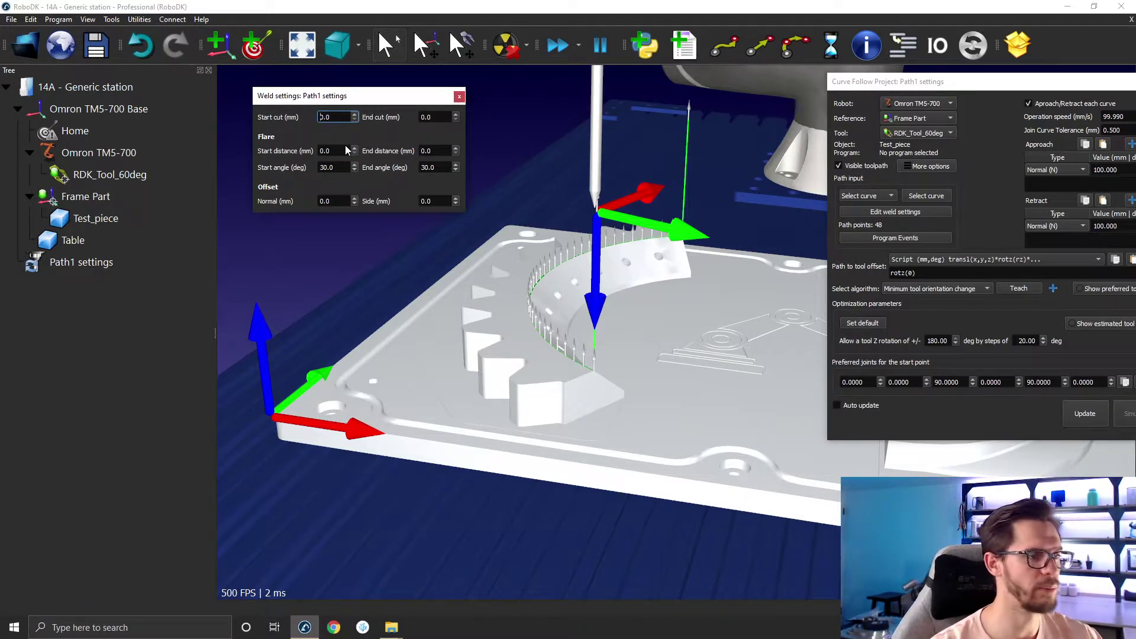
left_click(334, 201)
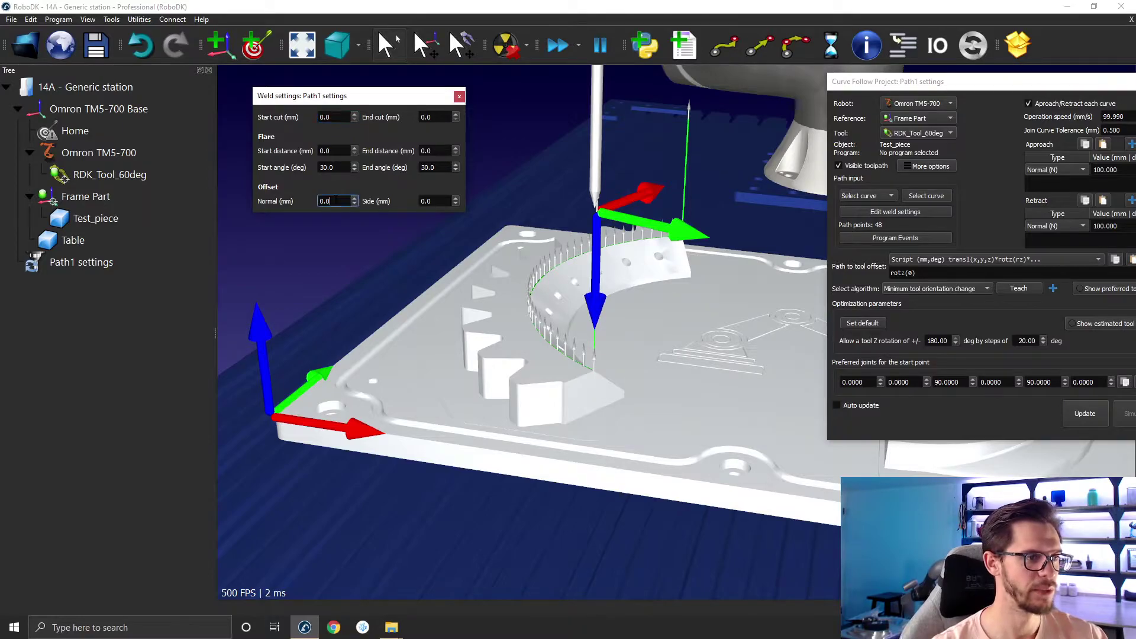
scroll(343, 205, "down", 5)
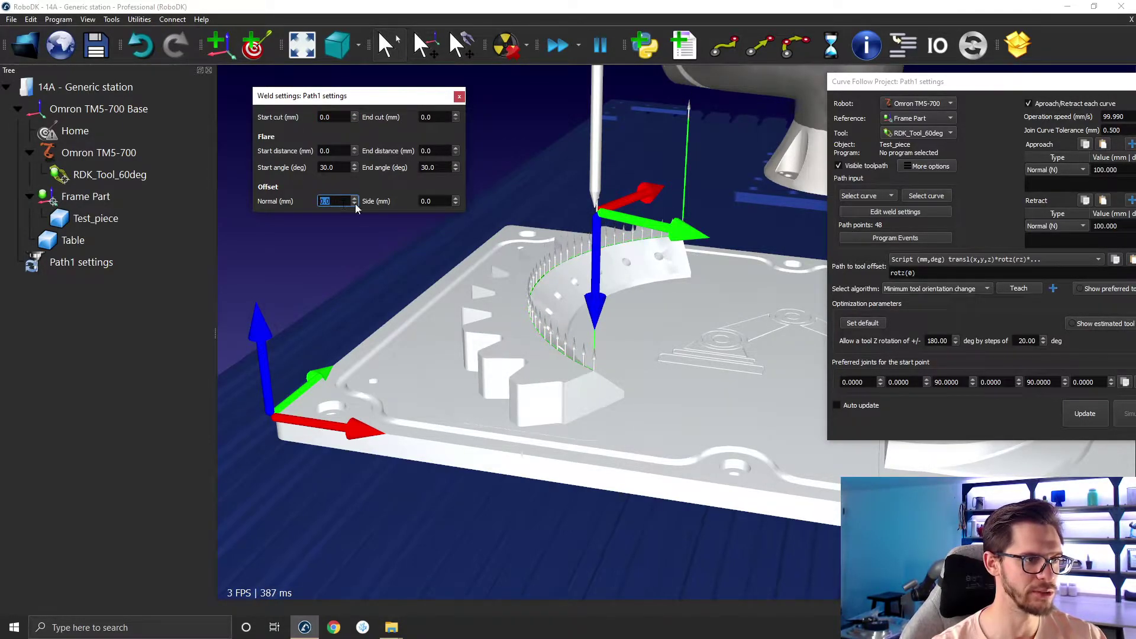
key("Tab")
scroll(436, 201, "up", 11)
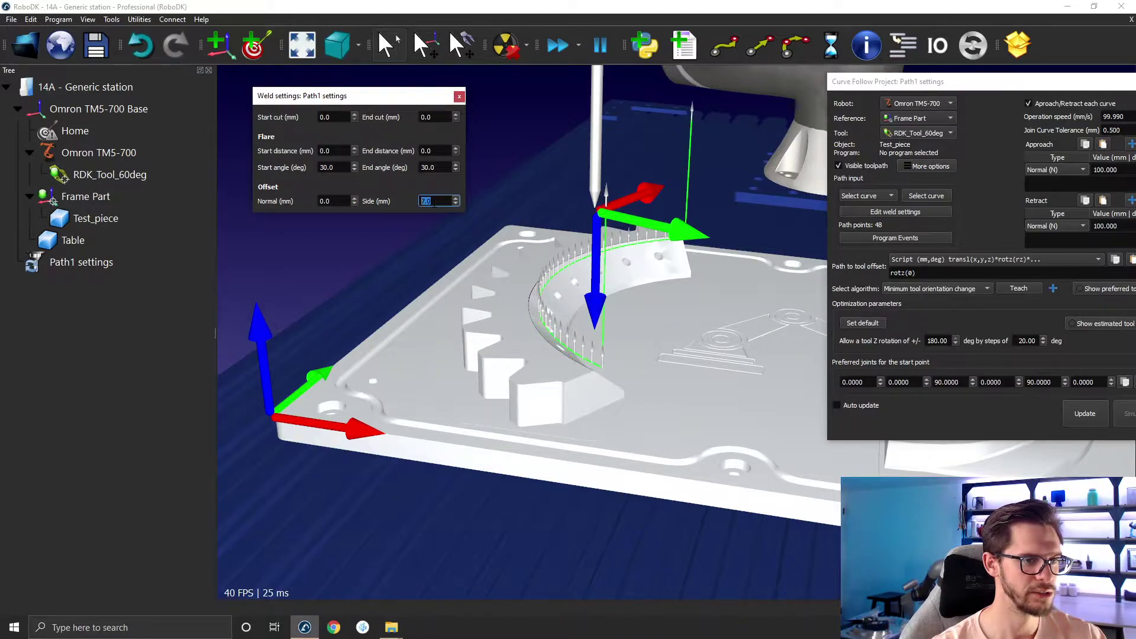
scroll(437, 202, "down", 6)
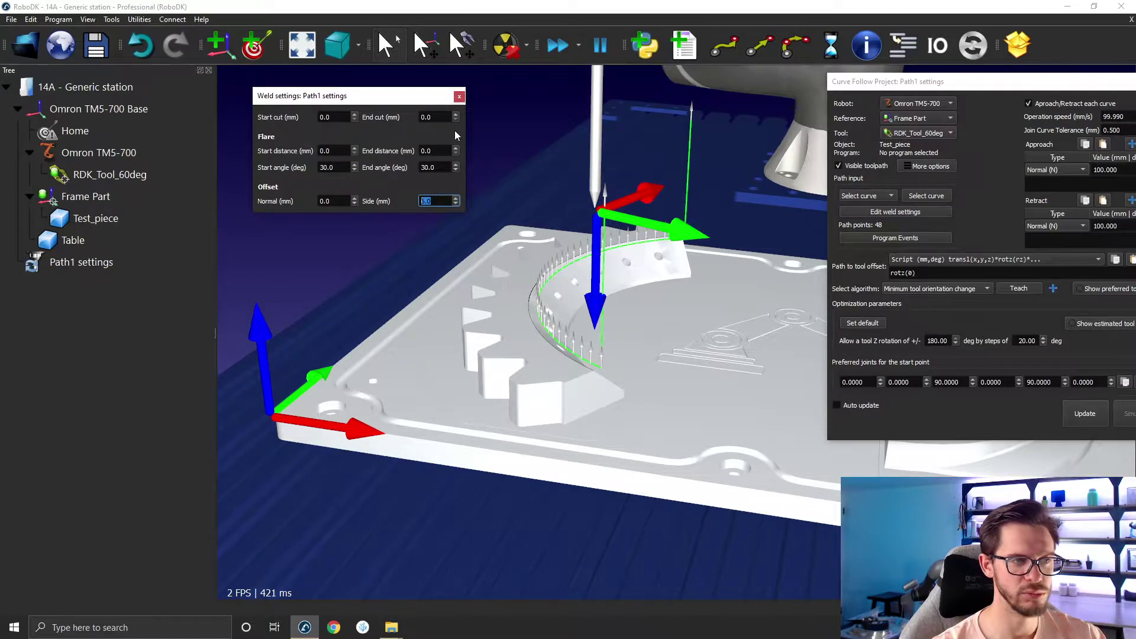
left_click(460, 97)
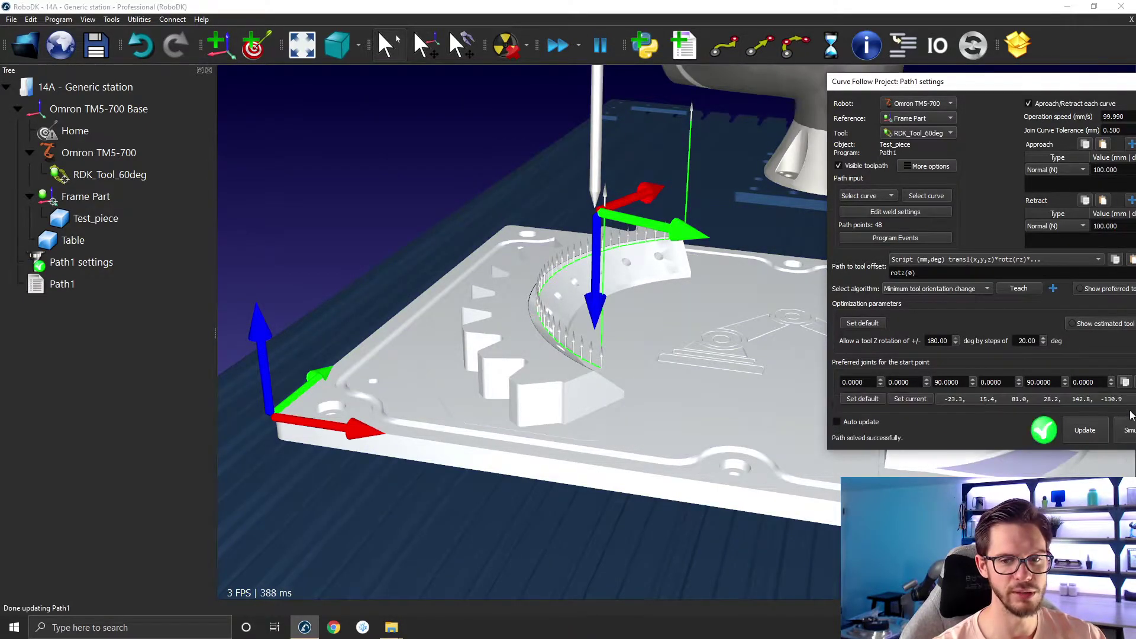
Update and simulate the Path1 program, and close its curve follow settings.
left_click(1130, 430)
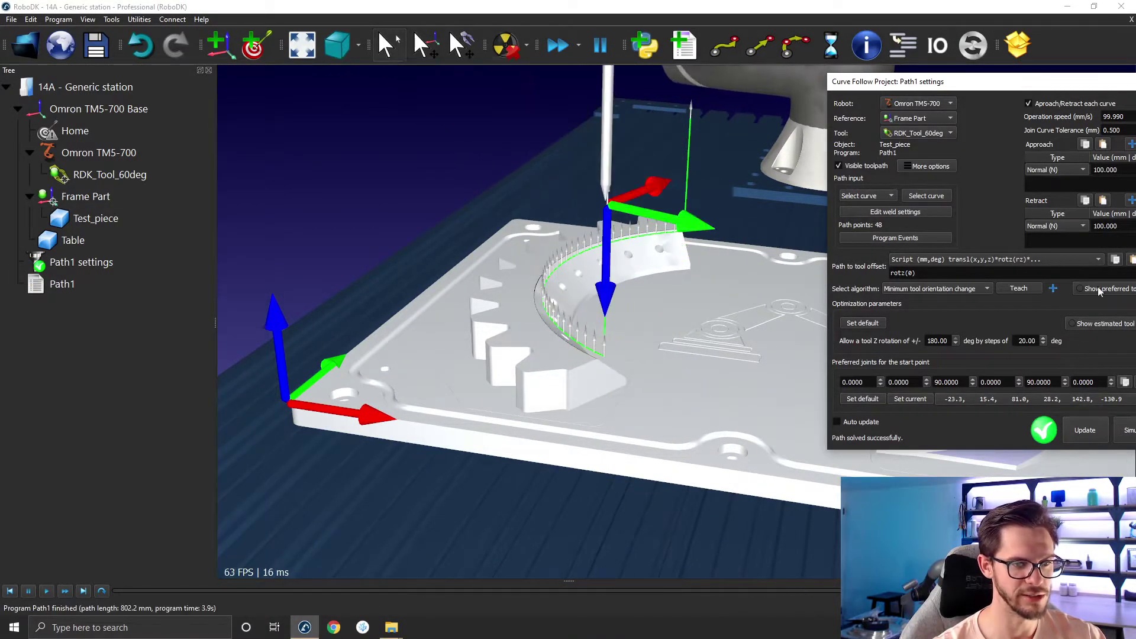
left_click_drag(1074, 90, 780, 129)
left_click(865, 122)
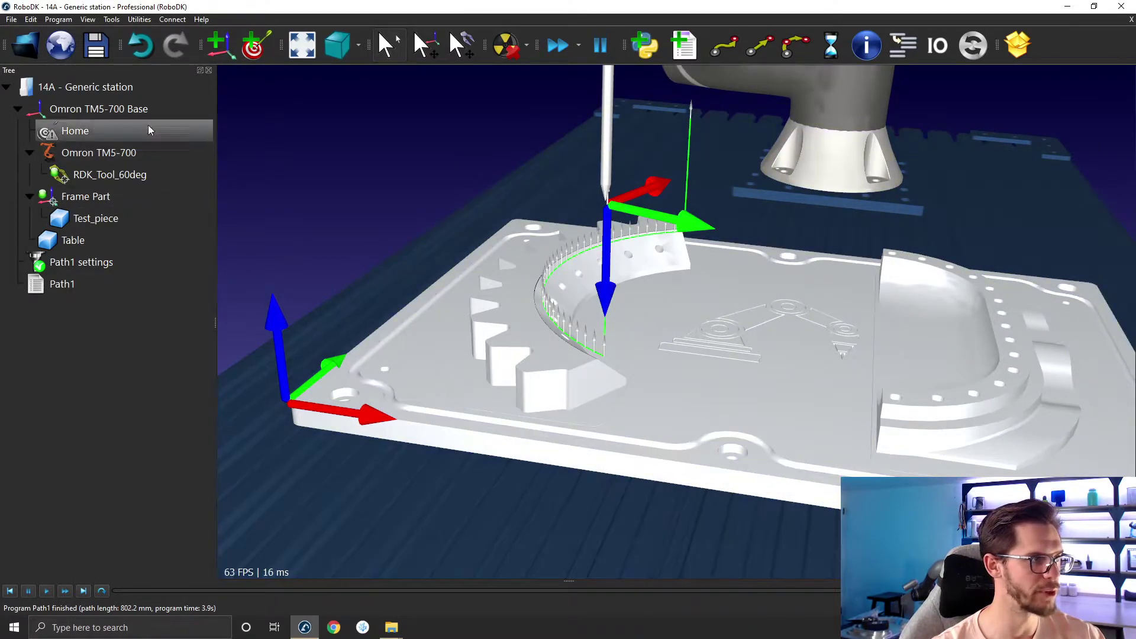
Create curves along Test_piece's inner border edge from the corner bend near the part frame to the bend around the front middle hole.
left_click(111, 19)
left_click(134, 118)
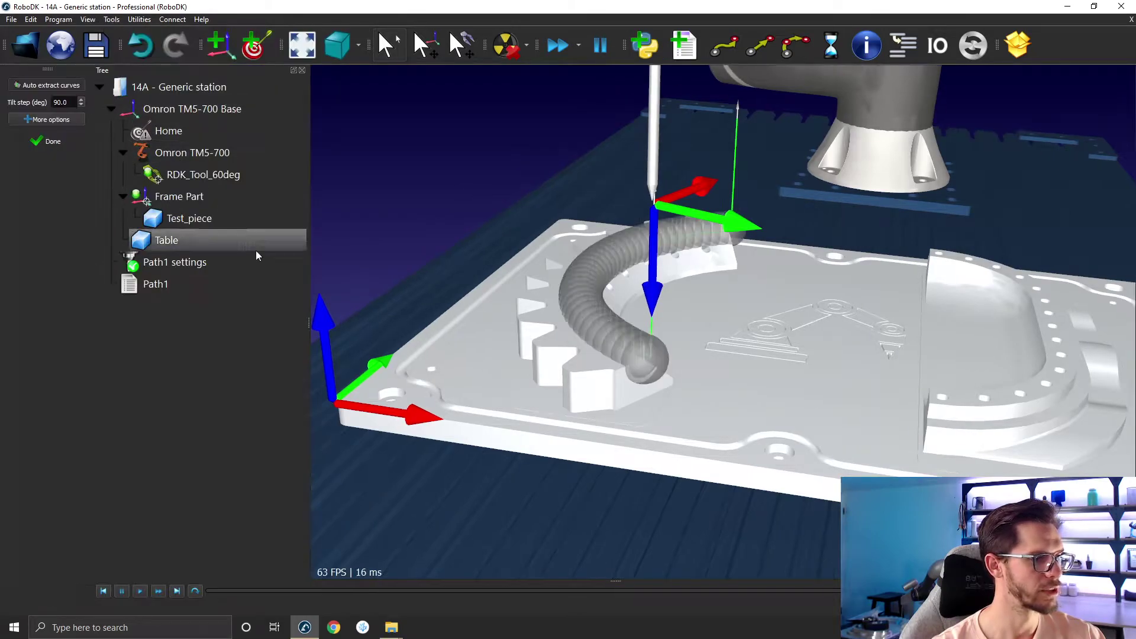
scroll(479, 387, "up", 3)
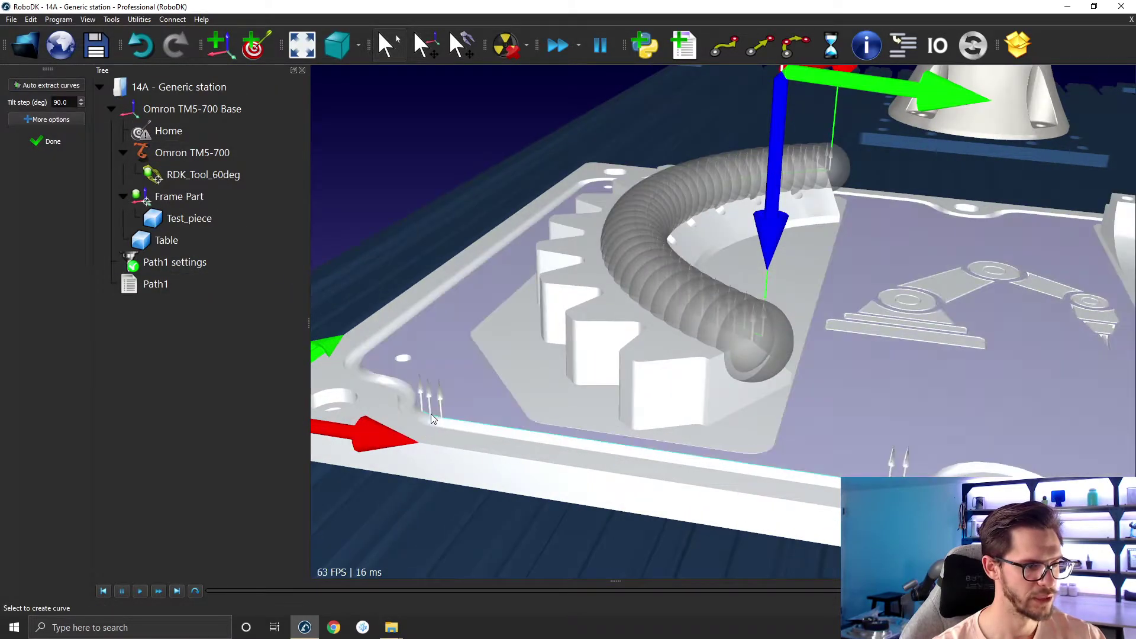
left_click(428, 413)
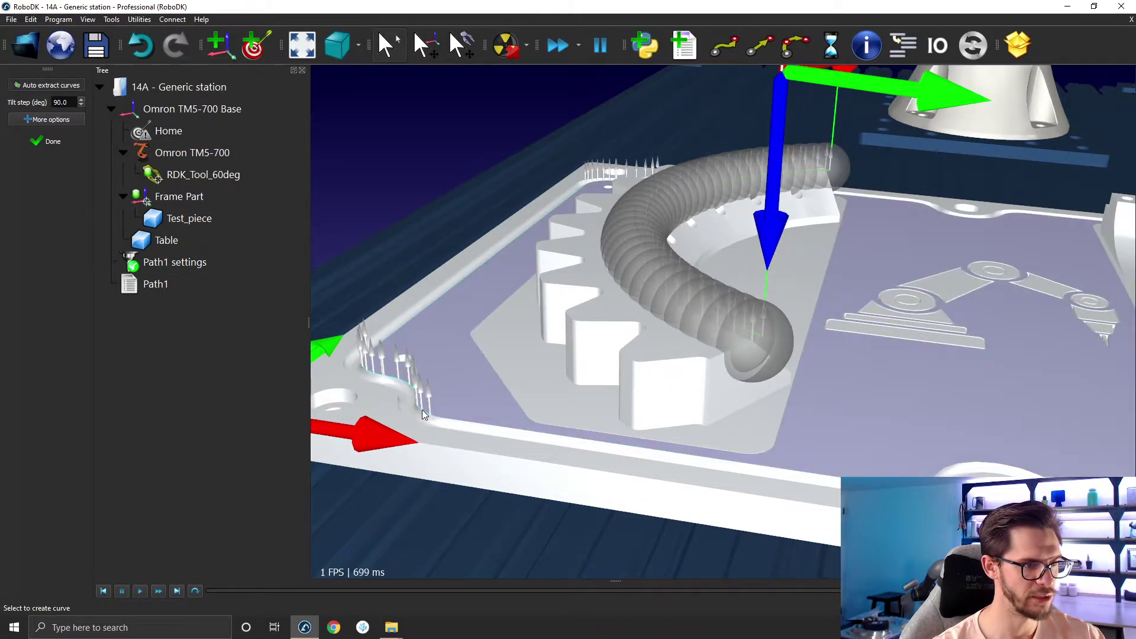
left_click_drag(424, 410, 543, 488)
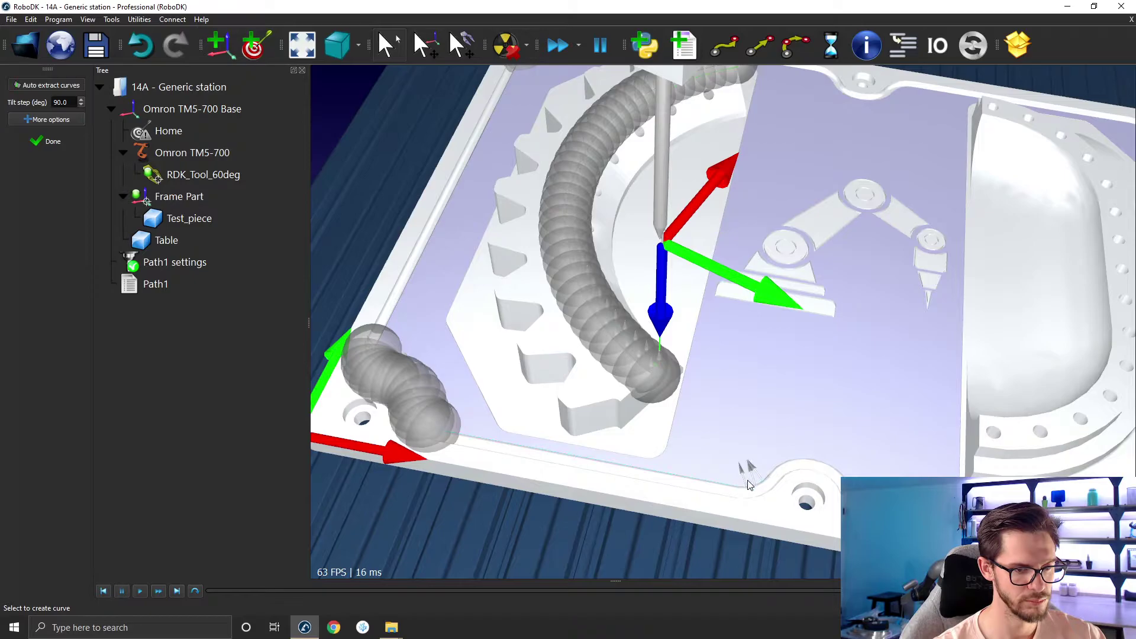
left_click(747, 486)
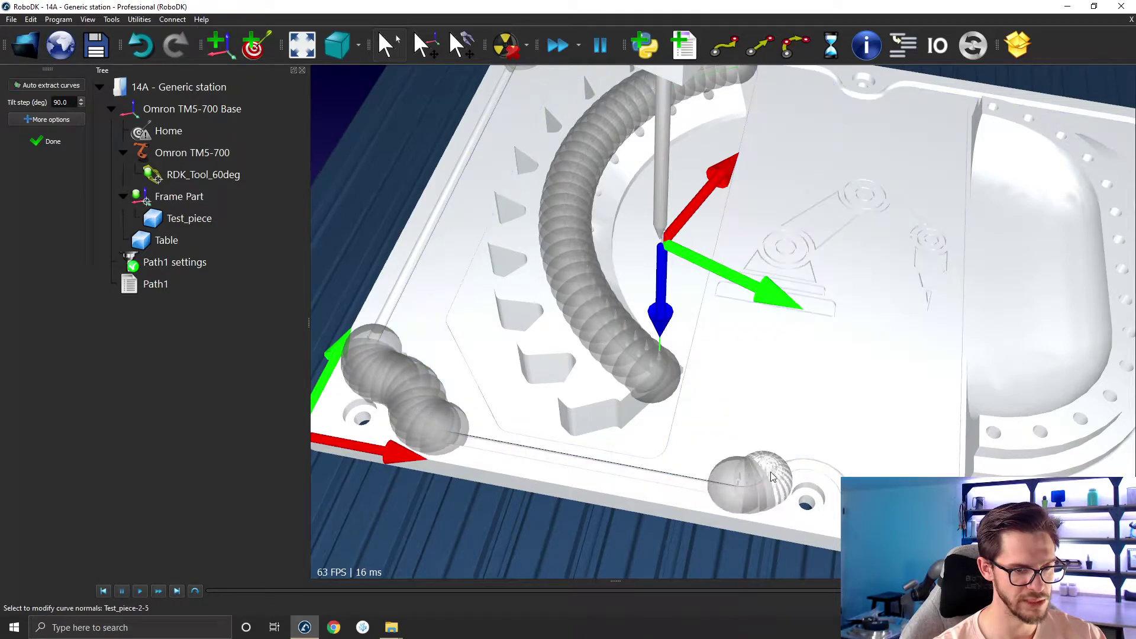
left_click(797, 461)
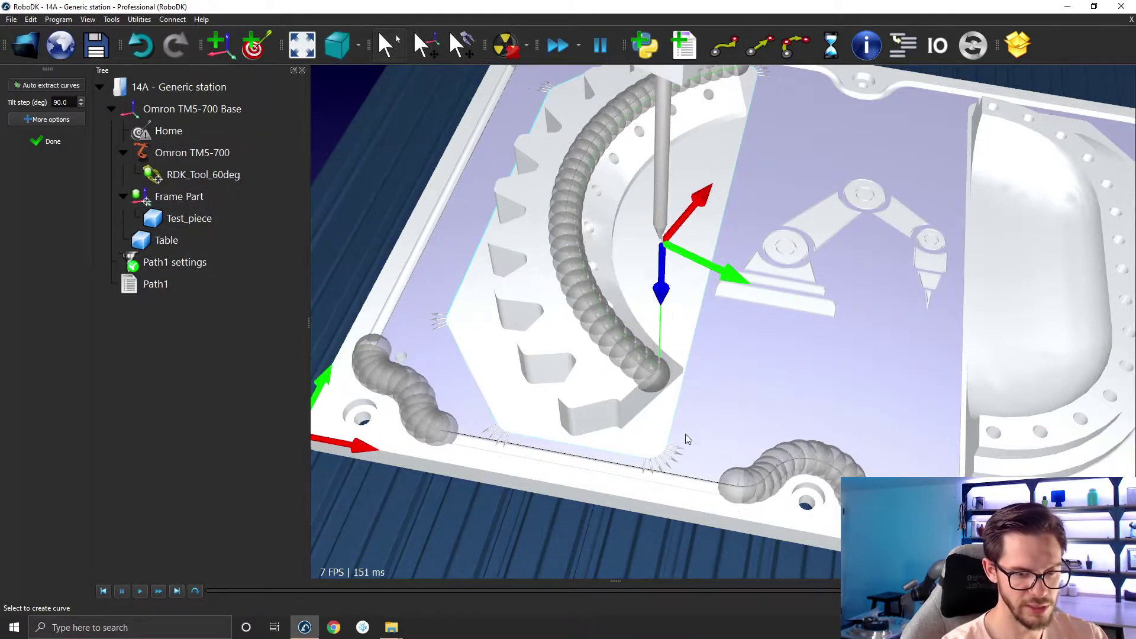
Continue creating curves along the inner border edge through the remaining front straight and the bend at the far front corner hole.
scroll(840, 510, "up", 3)
scroll(837, 501, "down", 2)
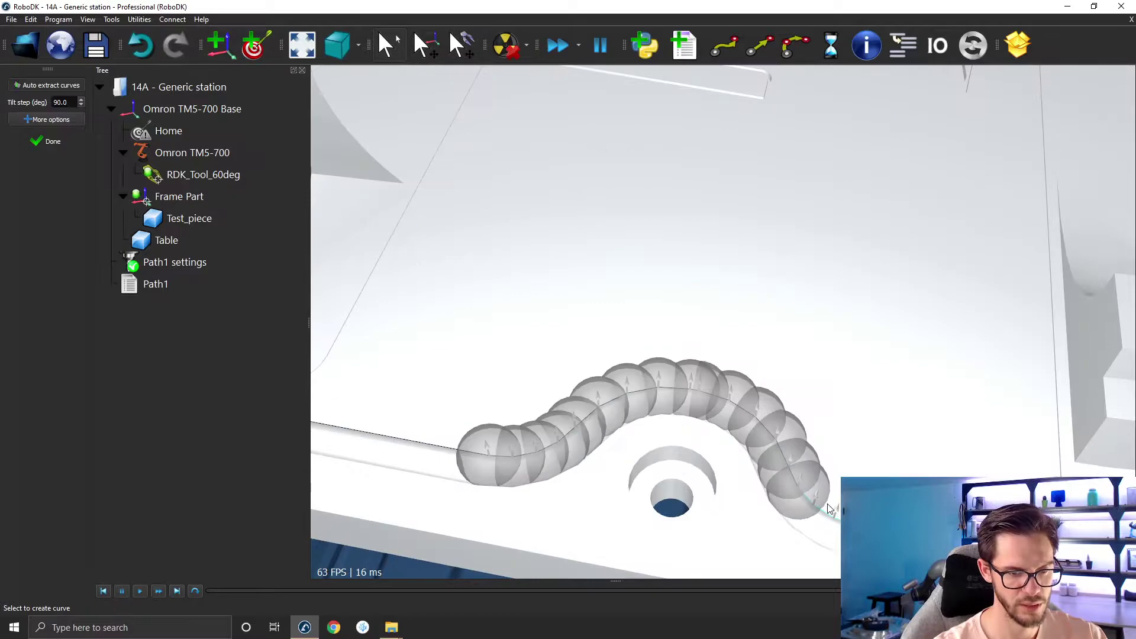
scroll(827, 503, "down", 5)
scroll(467, 368, "up", 5)
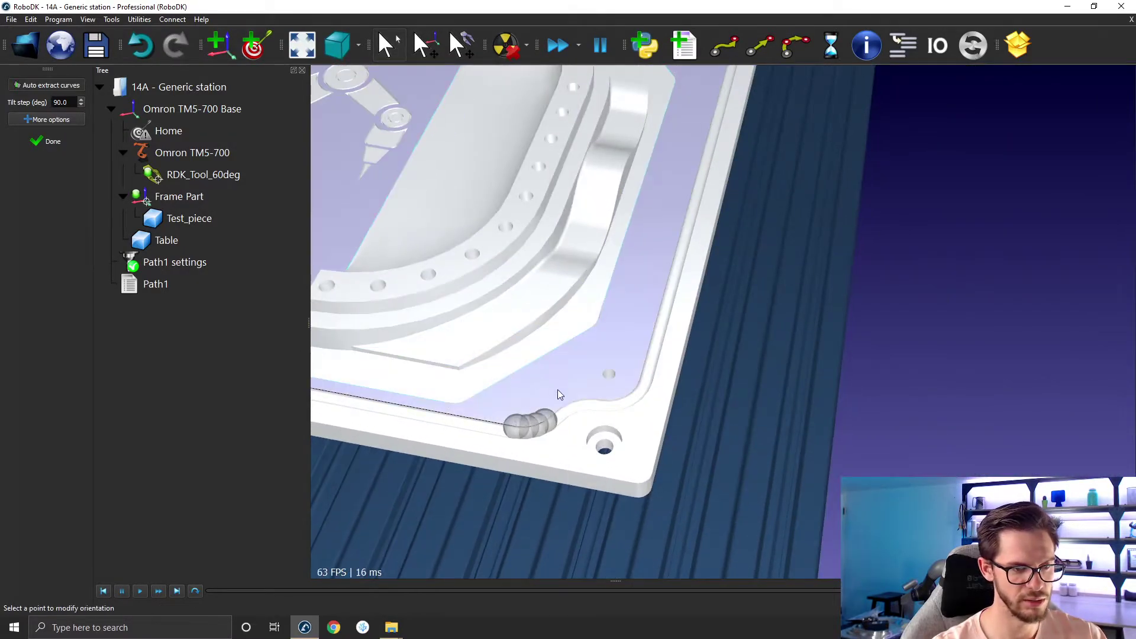
left_click(571, 404)
left_click_drag(571, 404, 766, 446)
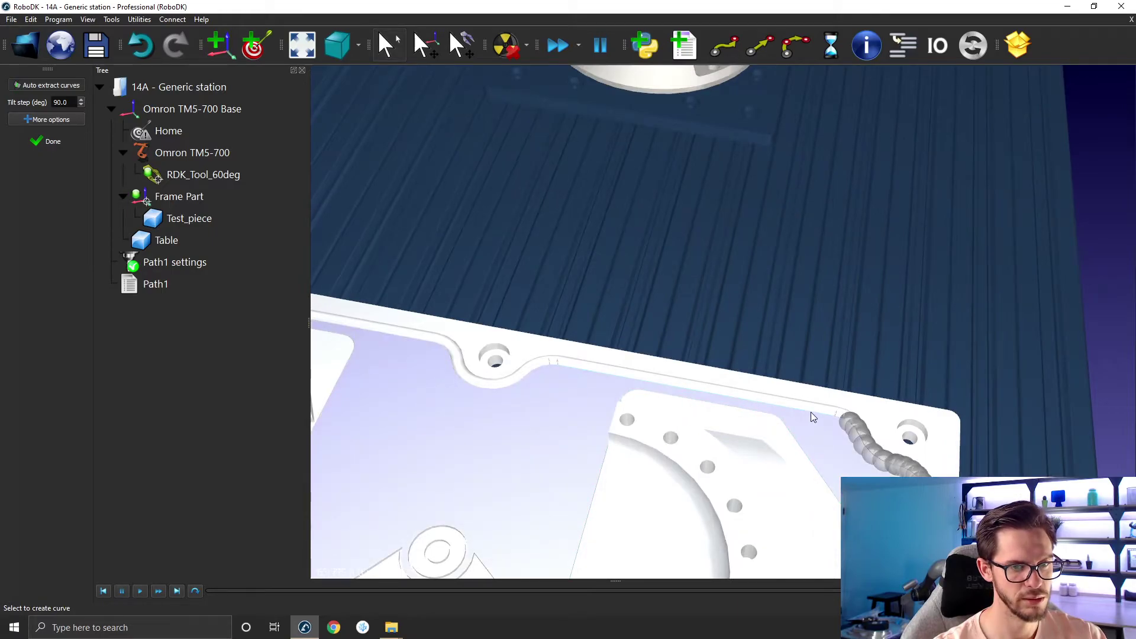
Create the remaining curves along the rear inner border edge, including the bend around the rear middle hole, and finish curve creation.
left_click(811, 412)
left_click(496, 391)
left_click_drag(495, 392, 628, 423)
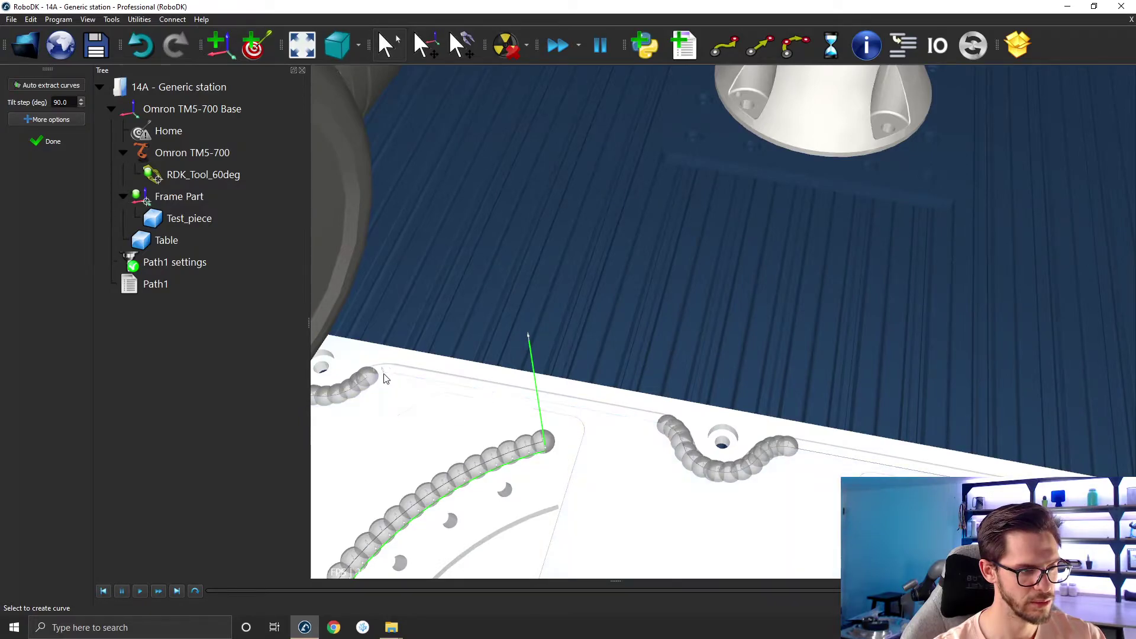
left_click_drag(385, 379, 399, 382)
left_click(400, 377)
scroll(402, 379, "down", 8)
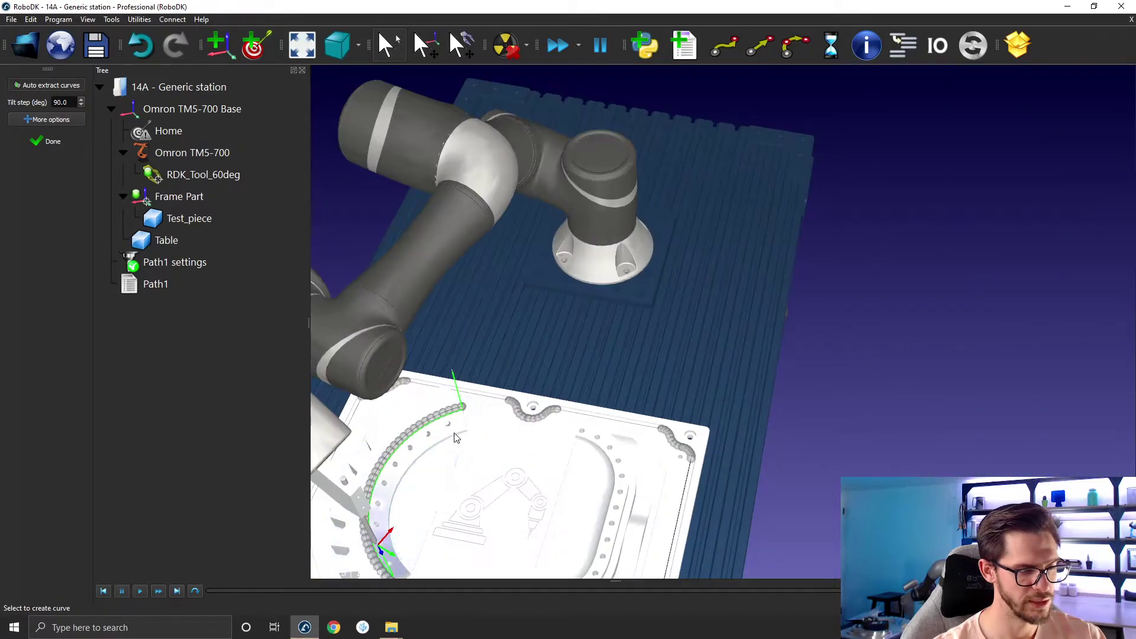
middle_click_drag(457, 436, 613, 289)
scroll(613, 299, "up", 3)
left_click(45, 140)
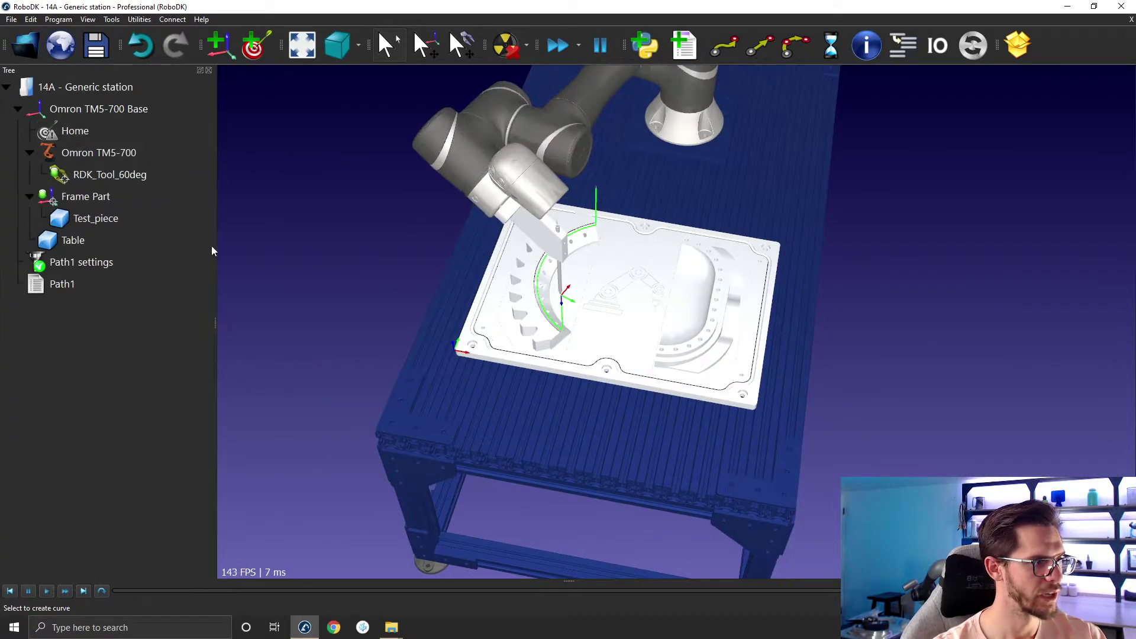
Create a second curve follow project and select all the connected border curves of Test_piece as its path input.
scroll(431, 290, "up", 5)
left_click(138, 19)
left_click(179, 118)
left_click_drag(655, 304, 870, 59)
left_click(835, 179)
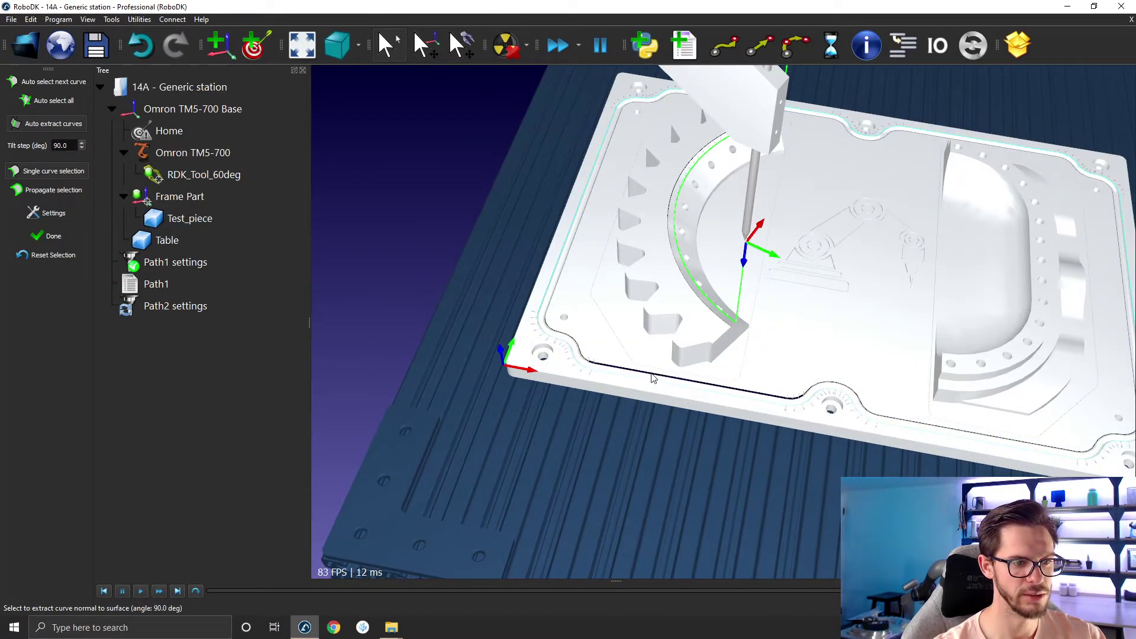
left_click(561, 353)
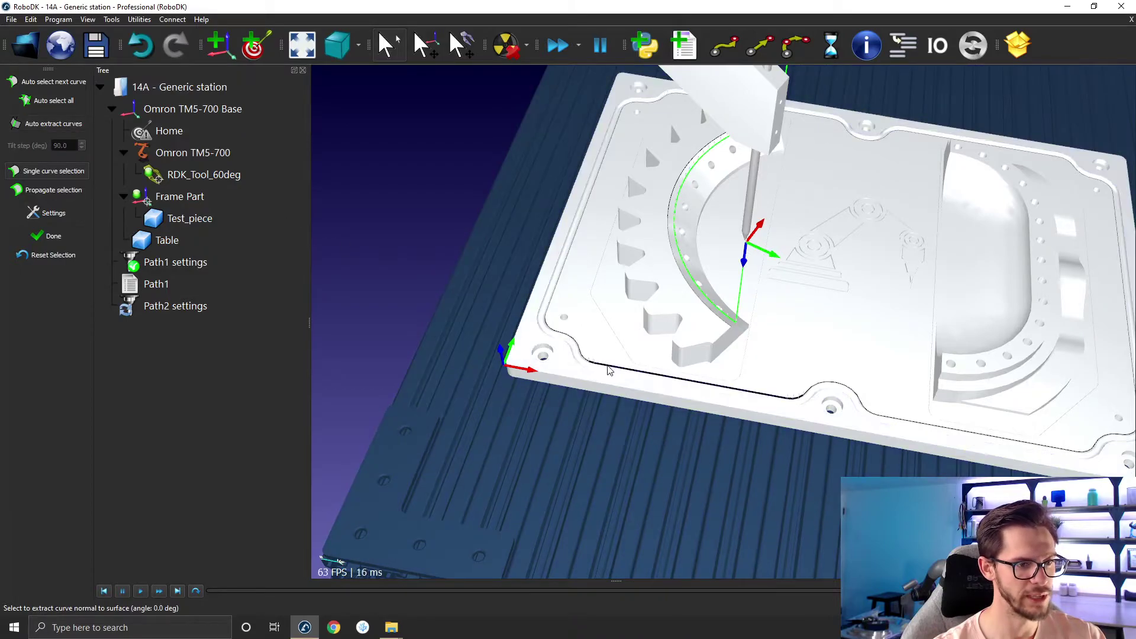
left_click(53, 101)
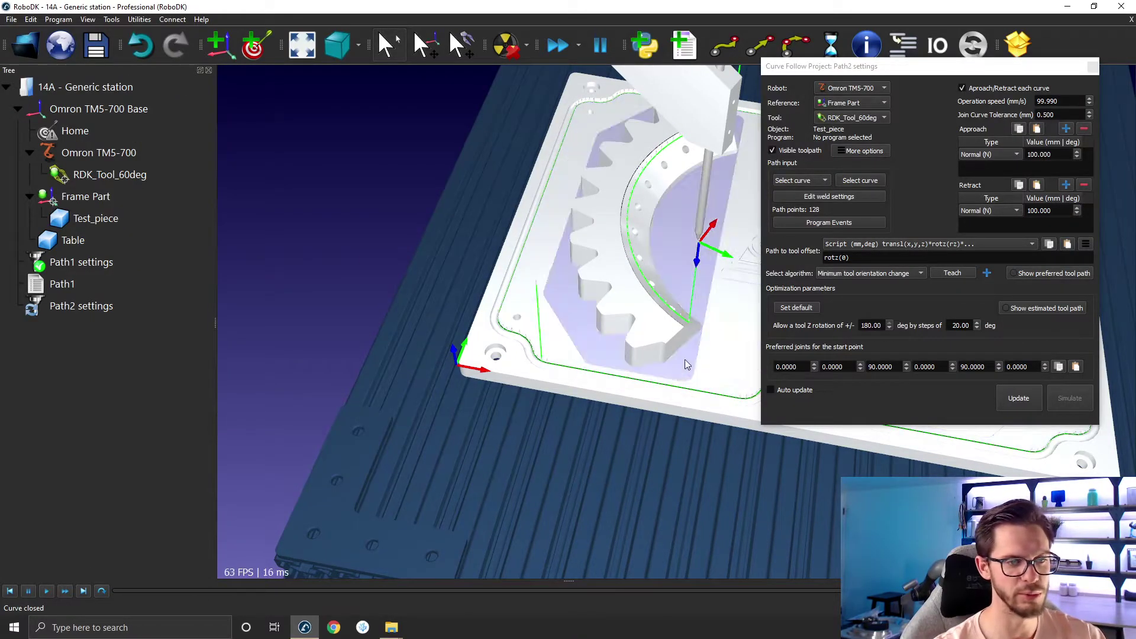
Split the straight front border curve of Test_piece in half.
scroll(686, 363, "up", 3)
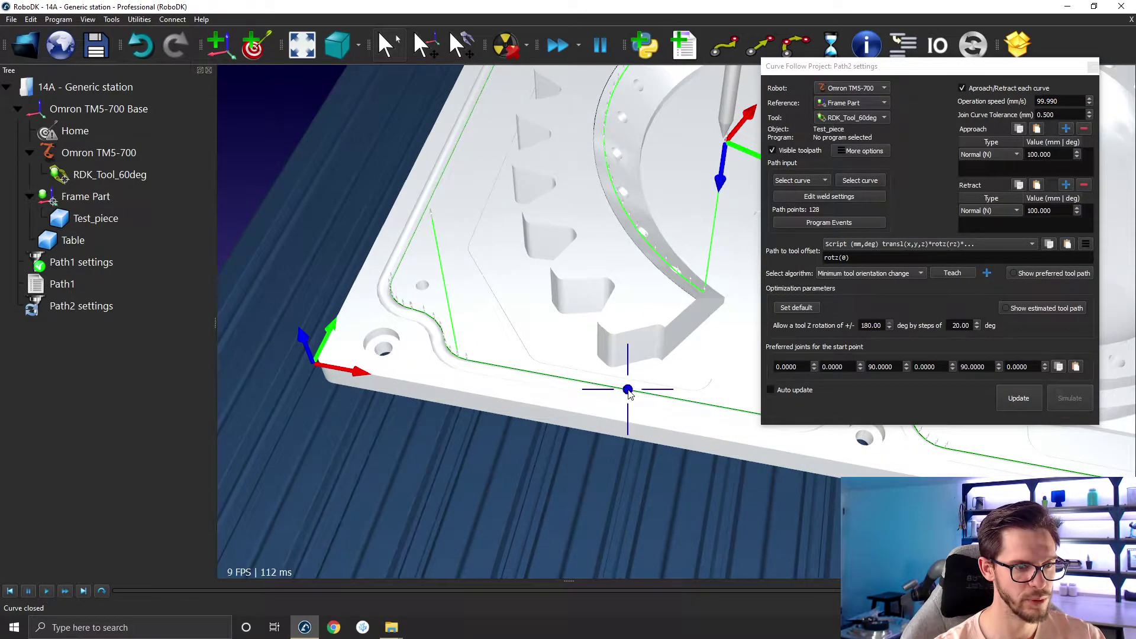
right_click(624, 388)
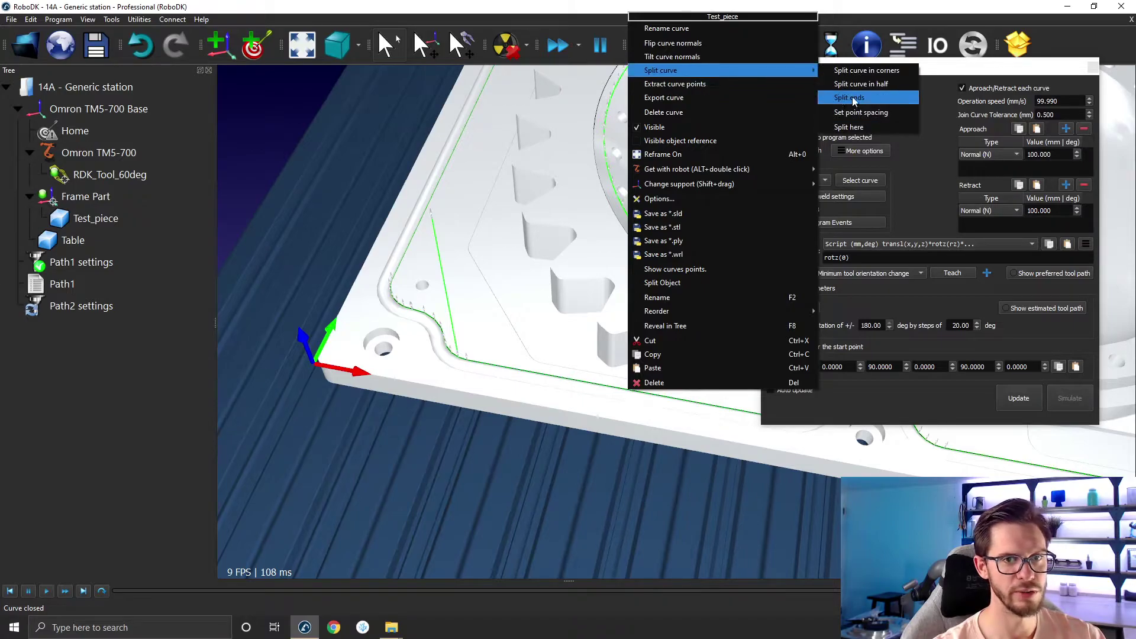
left_click(775, 85)
scroll(707, 247, "up", 3)
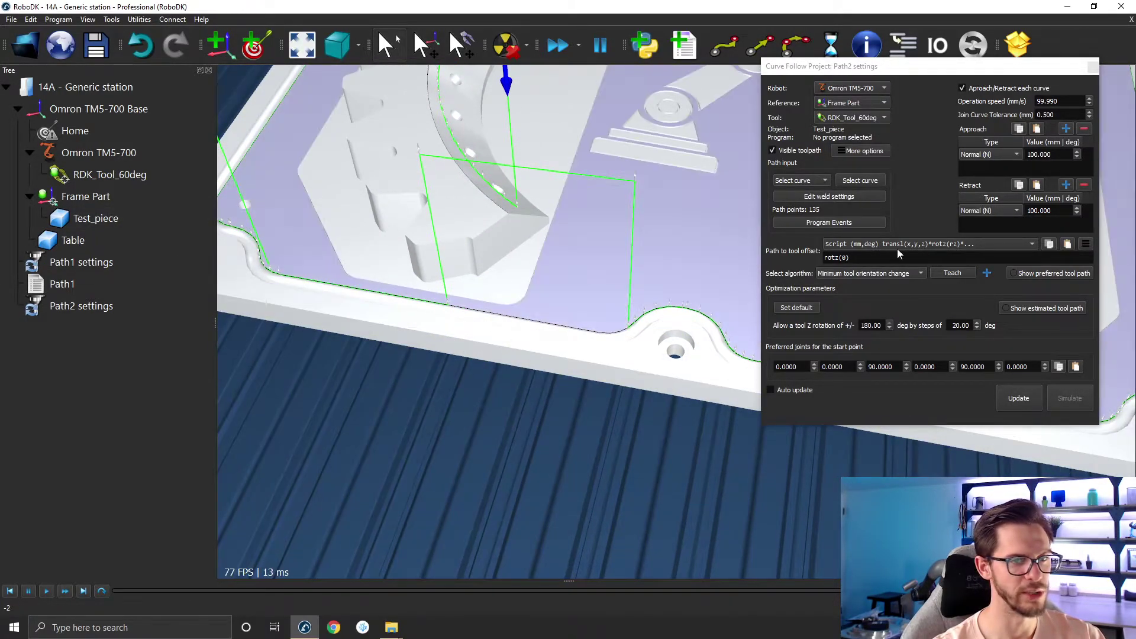
Reselect the Path2 curves, starting from the split point on the front border and automatically selecting the rest of the loop.
left_click(860, 180)
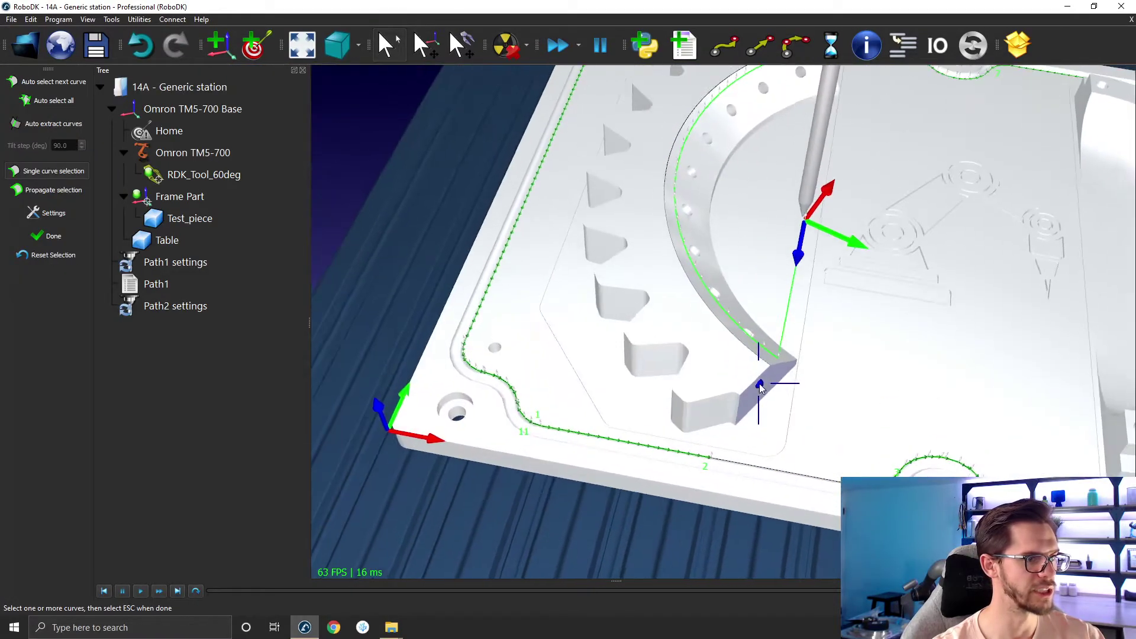
right_click(375, 130)
left_click(398, 152)
left_click(734, 459)
left_click(57, 105)
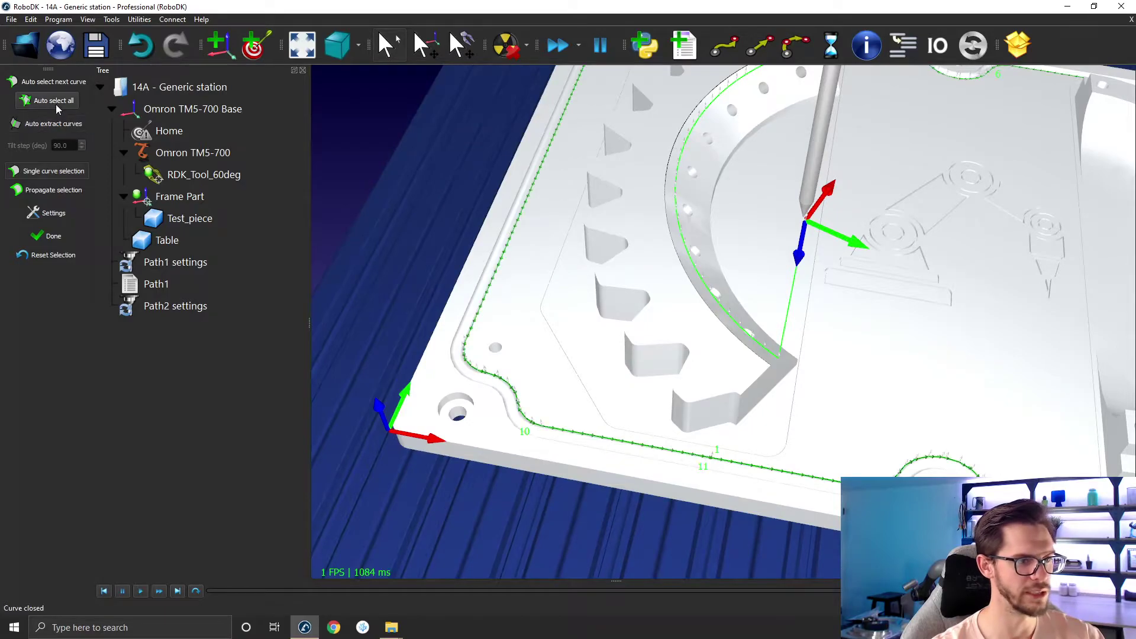
left_click(53, 235)
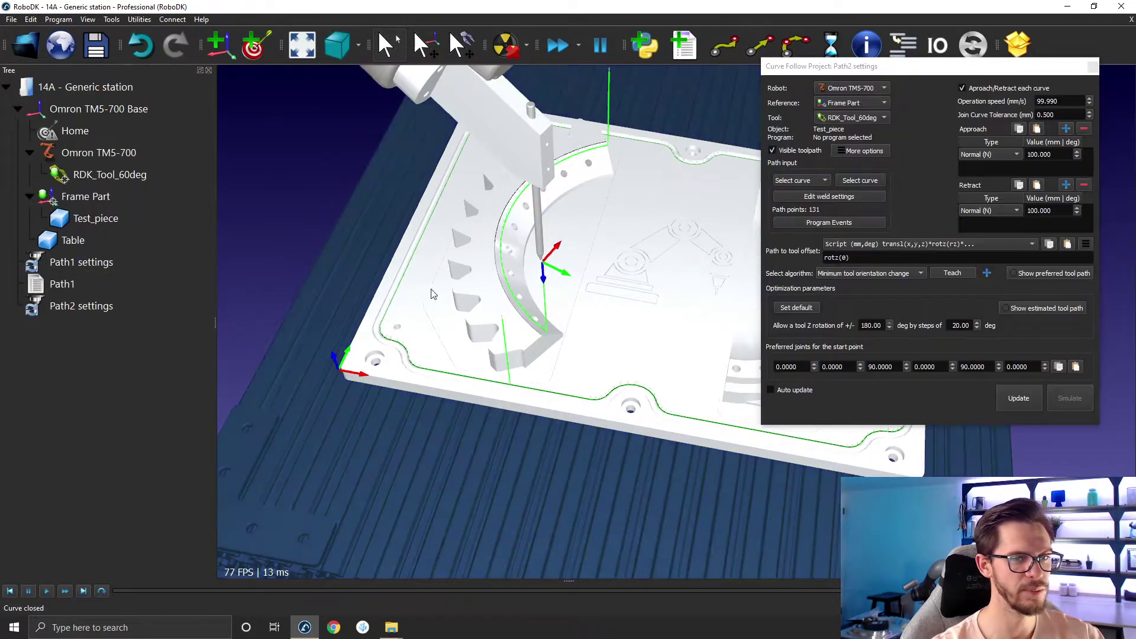
Set the side offset in Path2's weld settings to -3.5 mm and check the shifted toolpath at the front edge.
left_click(823, 196)
left_click_drag(168, 466, 455, 443)
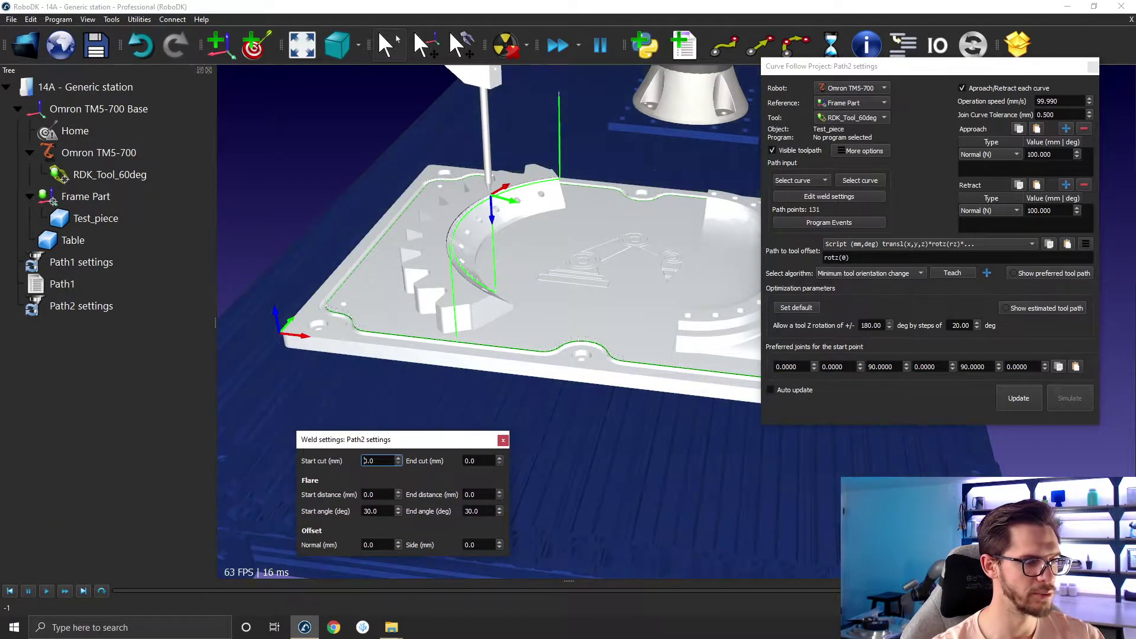
left_click_drag(478, 545, 429, 536)
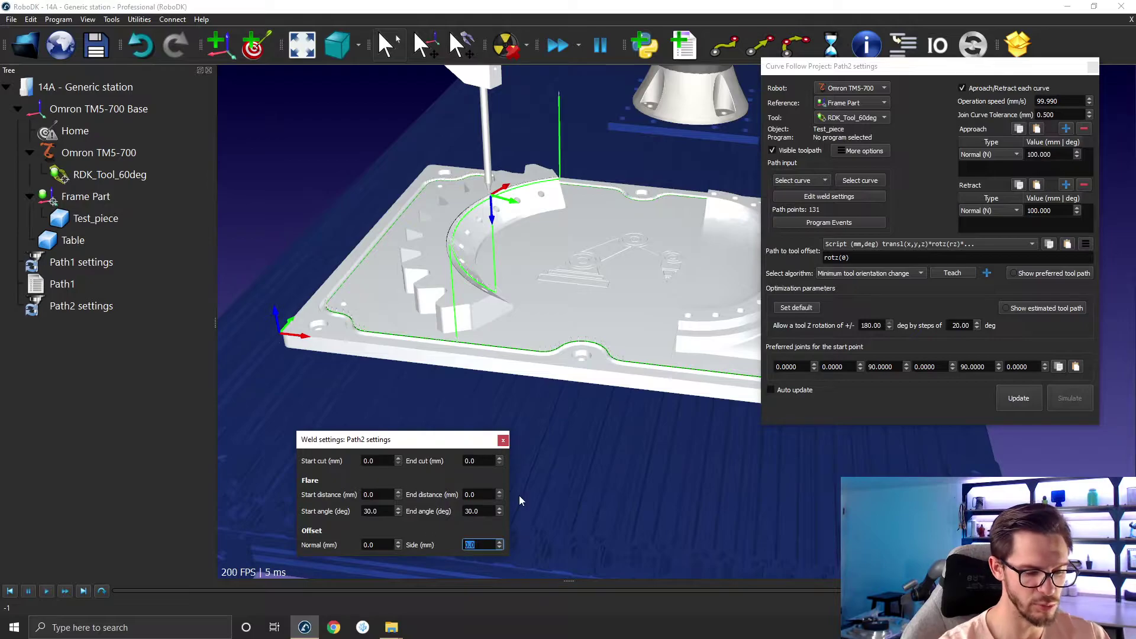
type("3.5")
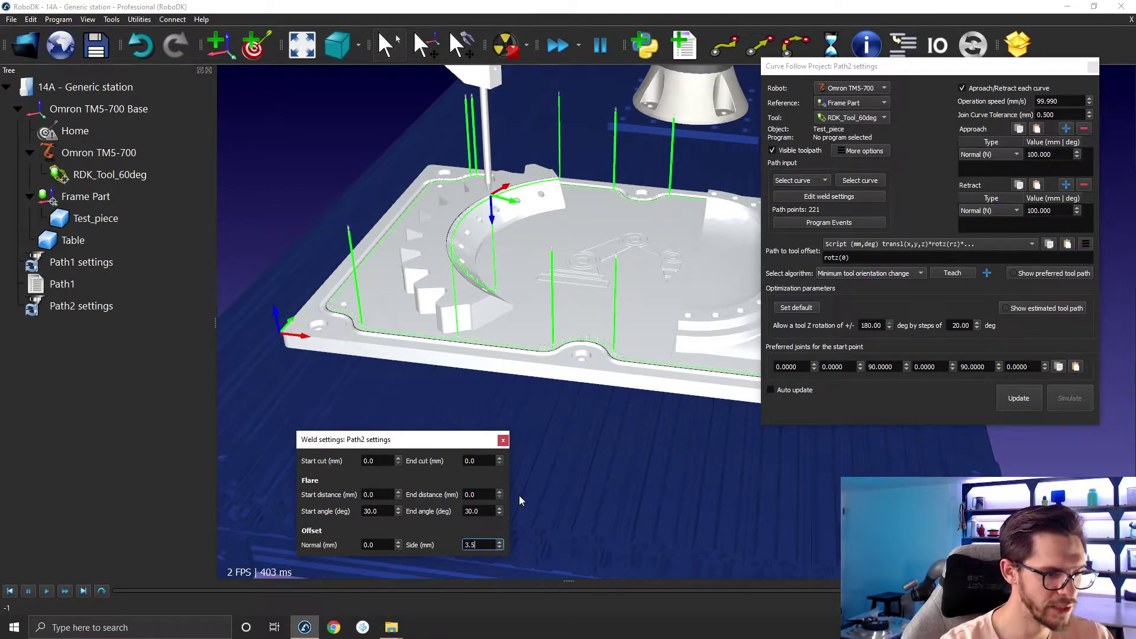
type("-")
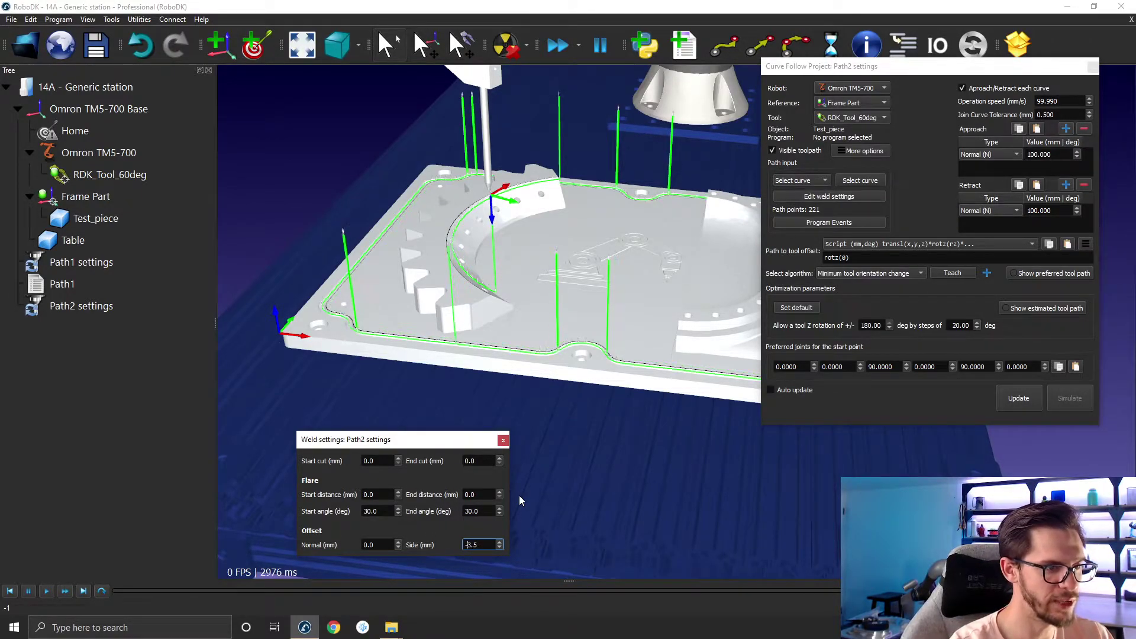
scroll(571, 352, "up", 5)
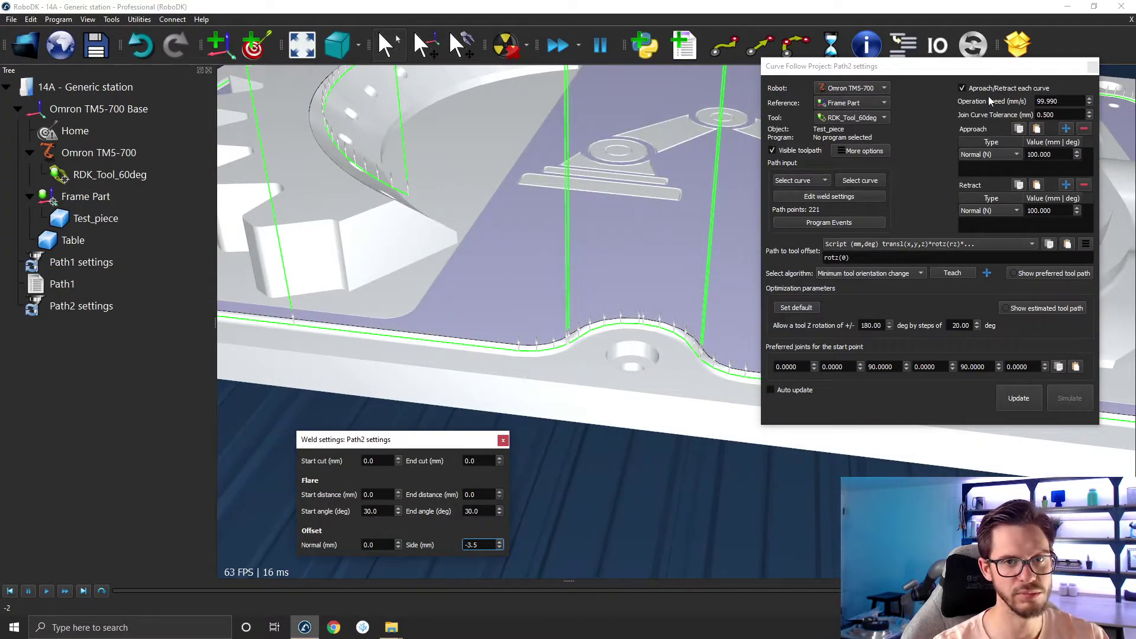
Set Path2's join curve tolerance to 5 mm and inspect the joined toolpath along the border of Test_piece.
left_click(1055, 115)
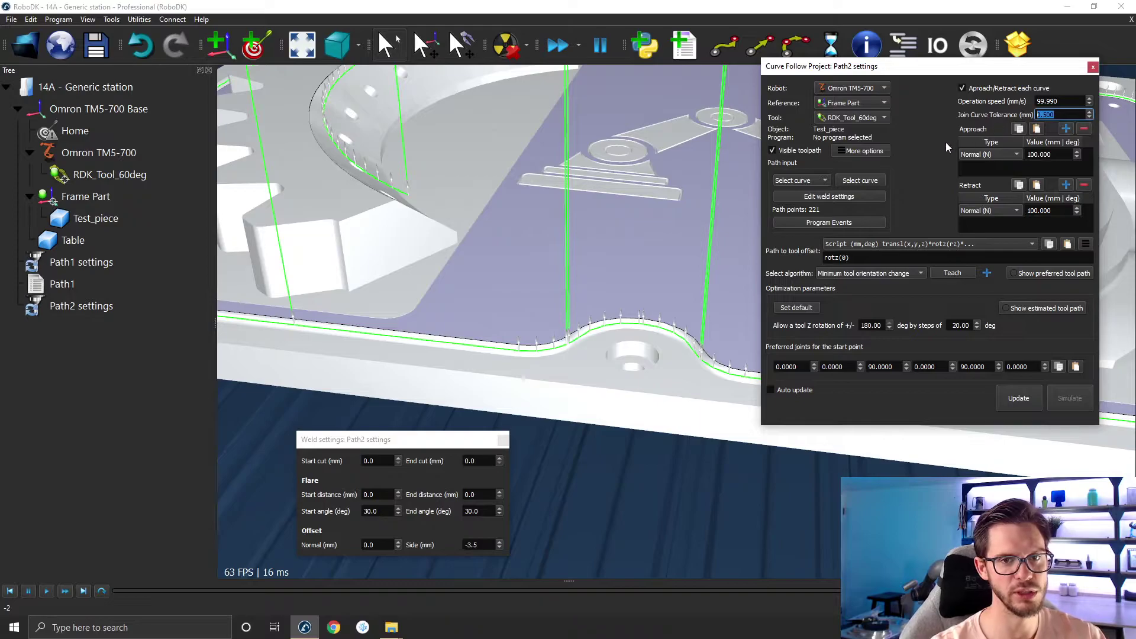
type("5")
key("Return")
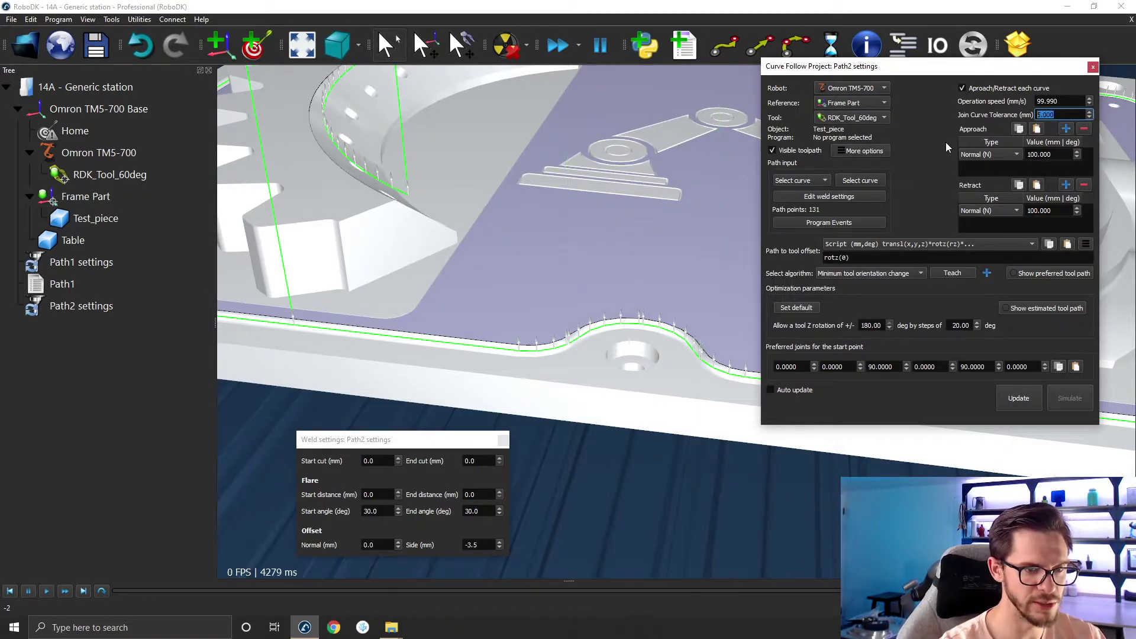
scroll(403, 243, "down", 5)
left_click_drag(403, 243, 420, 239)
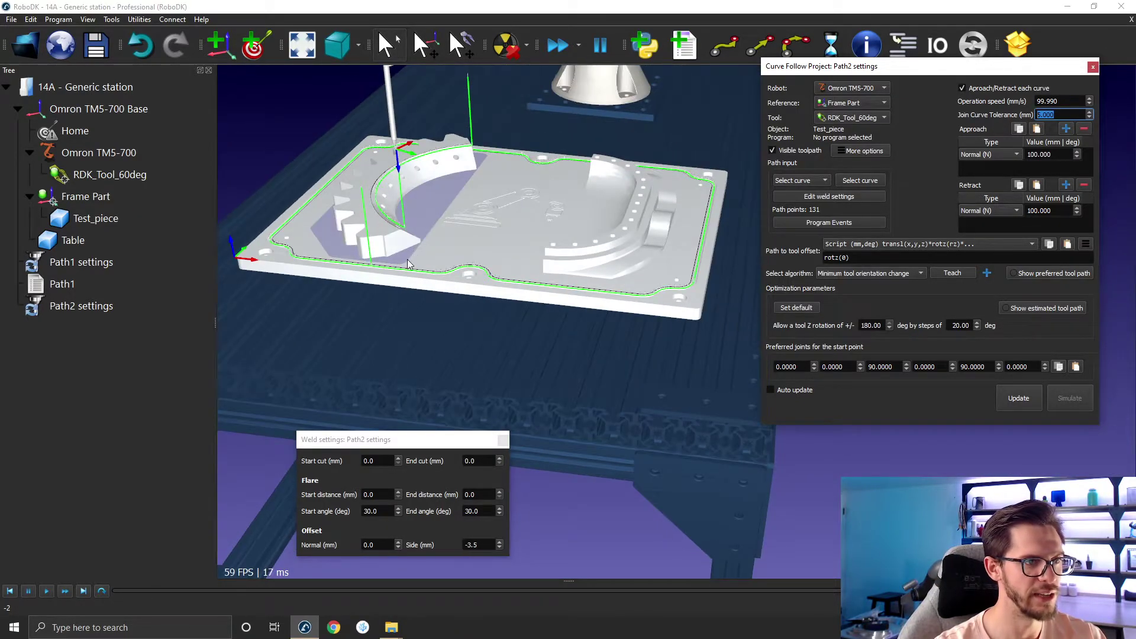
scroll(434, 297, "up", 2)
scroll(434, 297, "up", 6)
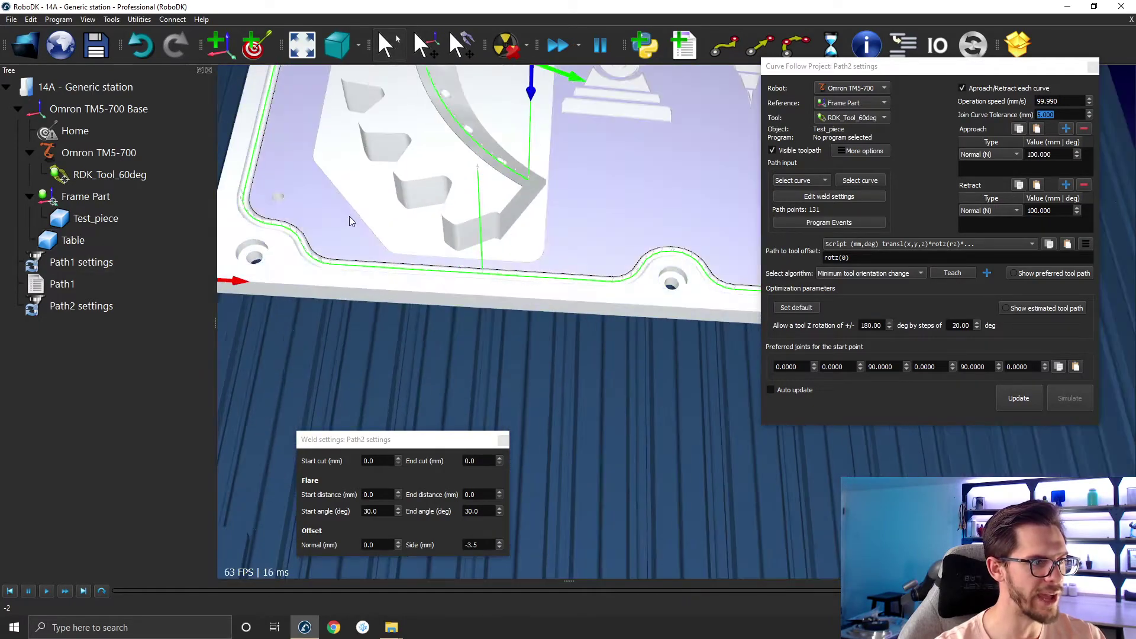
left_click_drag(375, 271, 395, 234)
right_click_drag(392, 229, 374, 250)
Update Path2 to generate its program, close its weld settings, and simulate the robot following the border.
left_click(1011, 407)
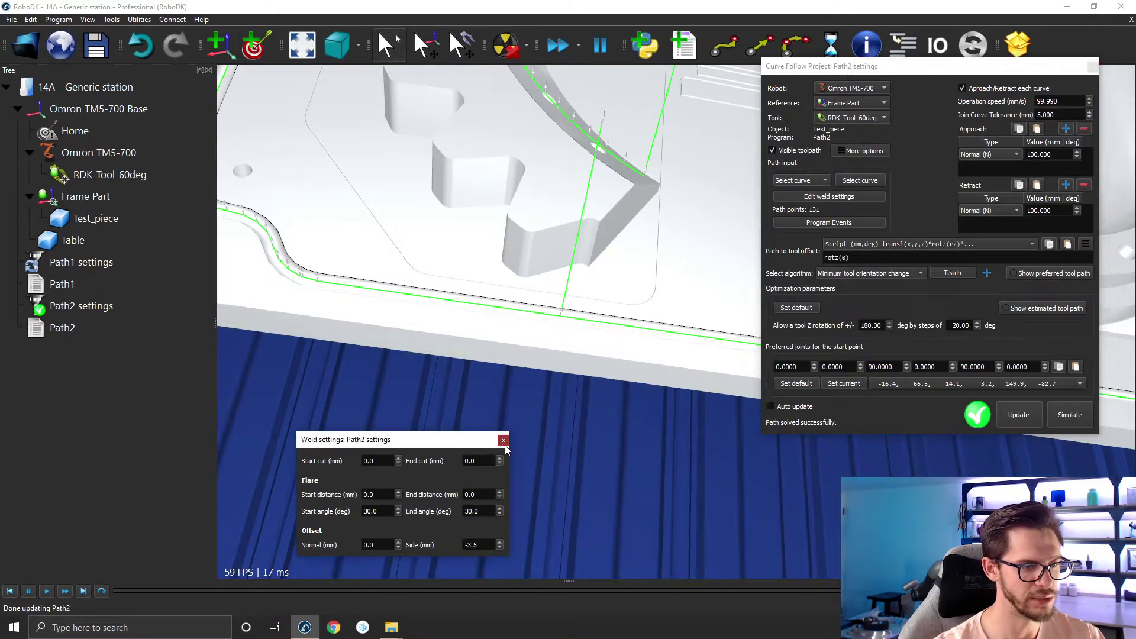
left_click(503, 440)
left_click(1070, 415)
scroll(717, 432, "down", 5)
left_click_drag(717, 432, 610, 387)
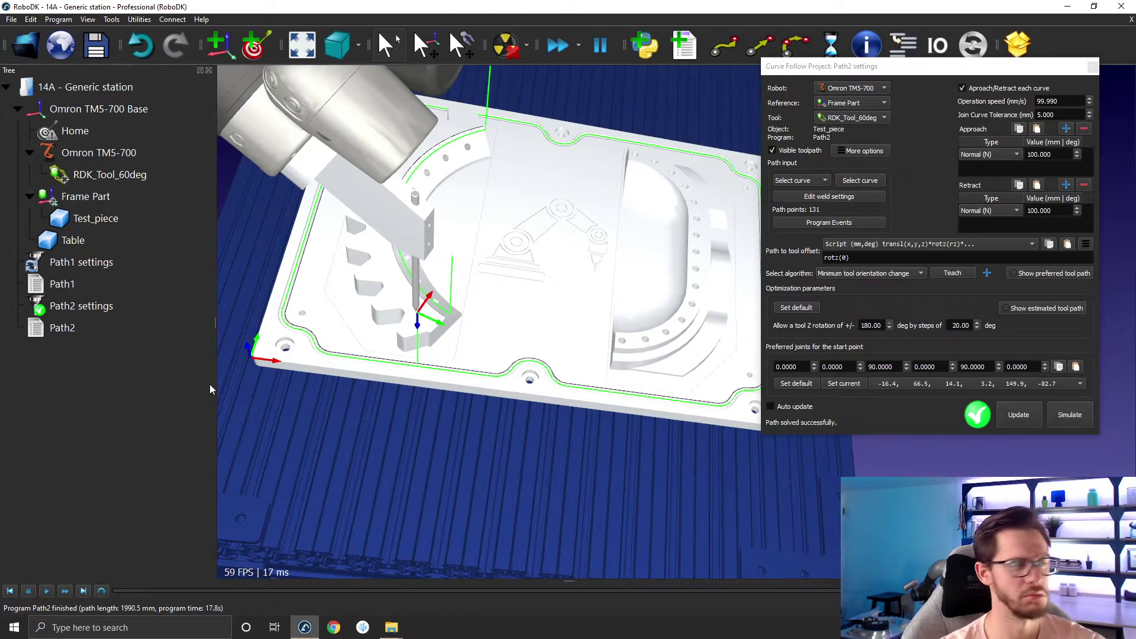
Review the weld settings of Path2 and close both its weld and project settings.
left_click(845, 201)
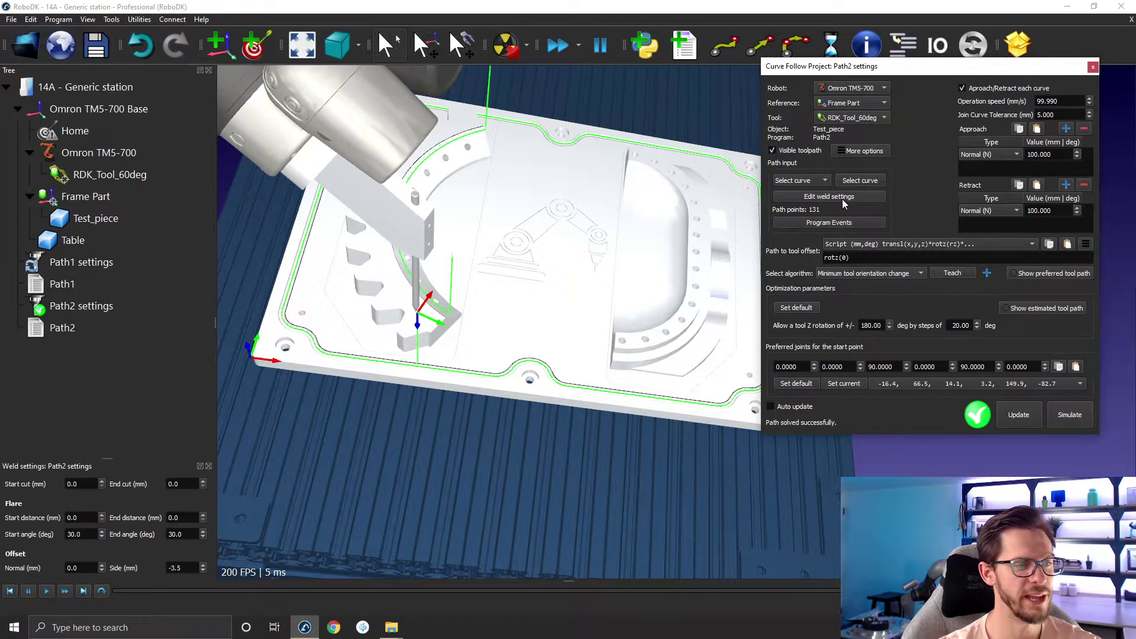
left_click_drag(98, 466, 557, 113)
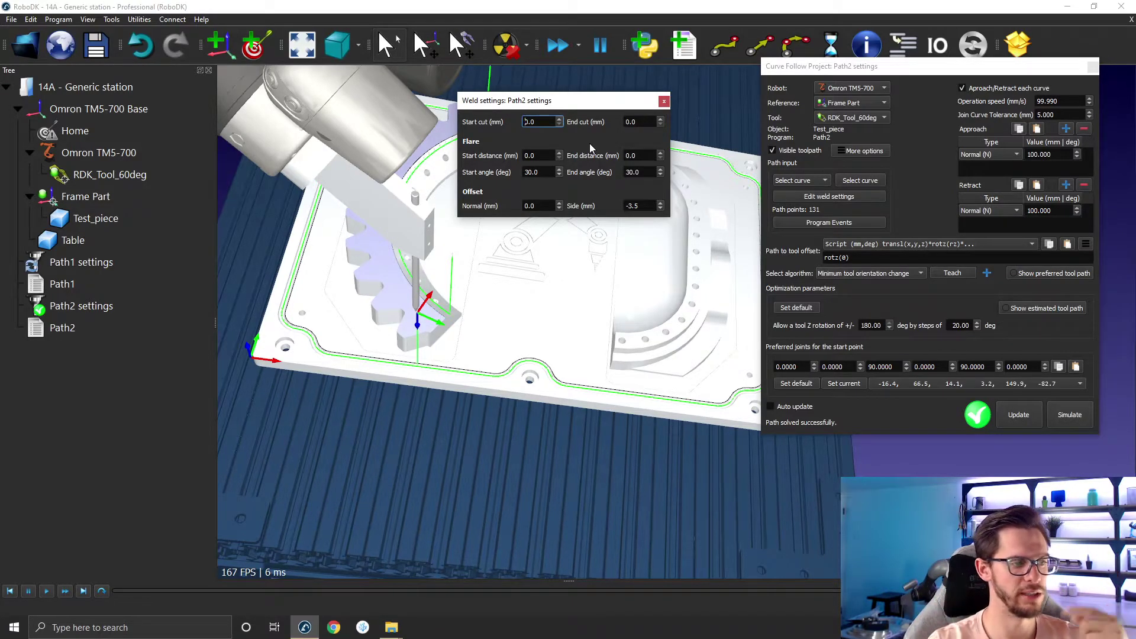
left_click(665, 101)
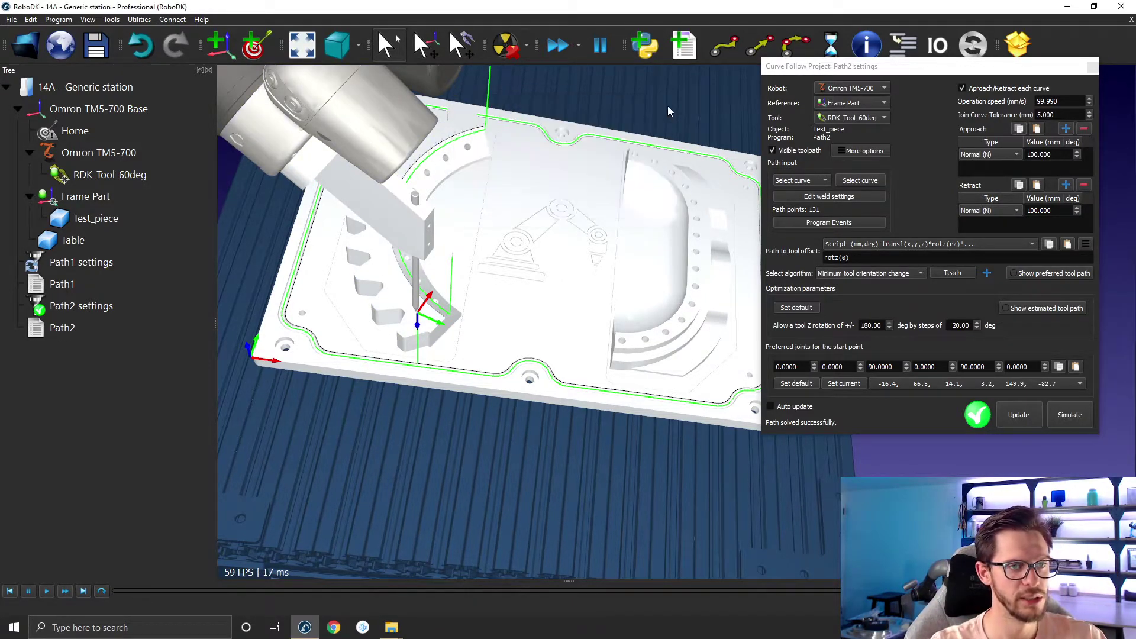
left_click(1093, 68)
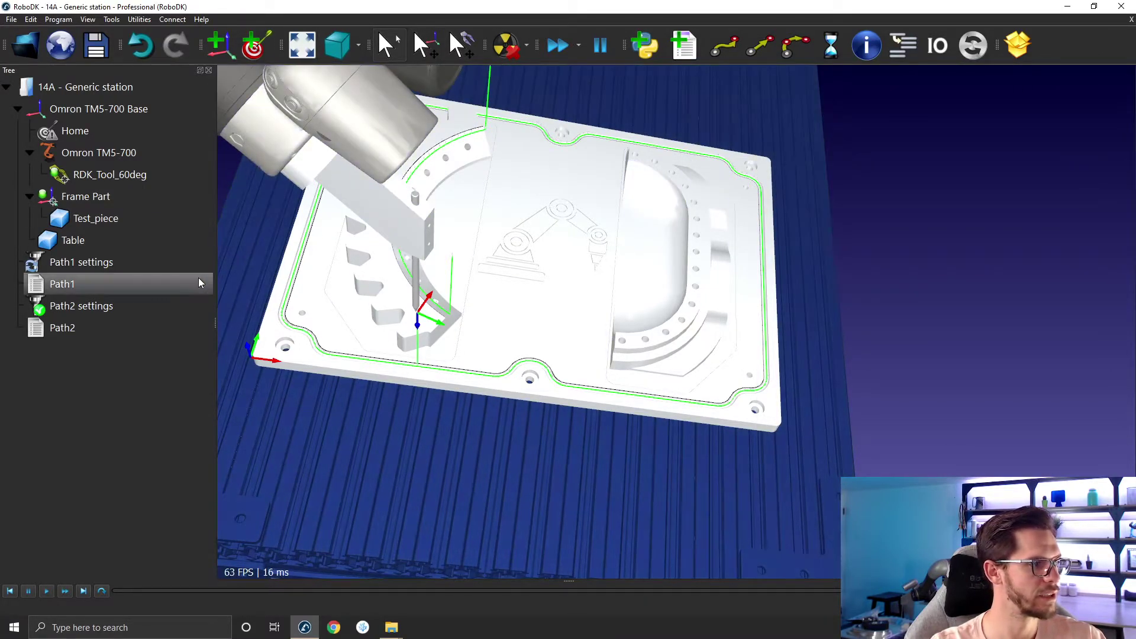
Reopen the Path1 curve follow project and set the side offset in its weld settings to 0 mm.
double_click(81, 267)
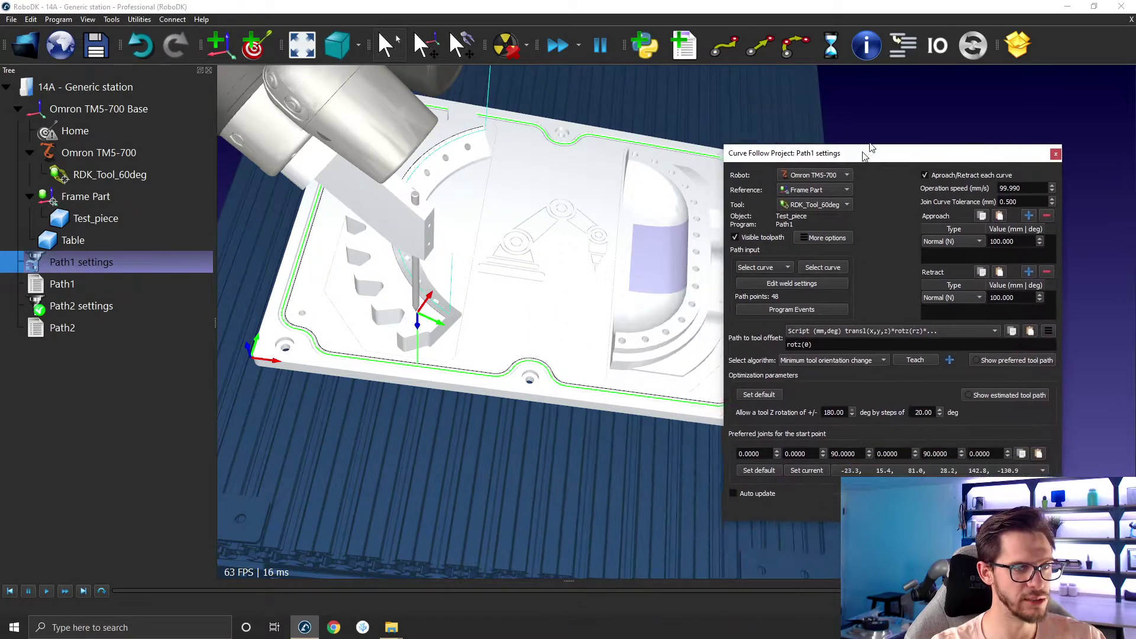
left_click(867, 254)
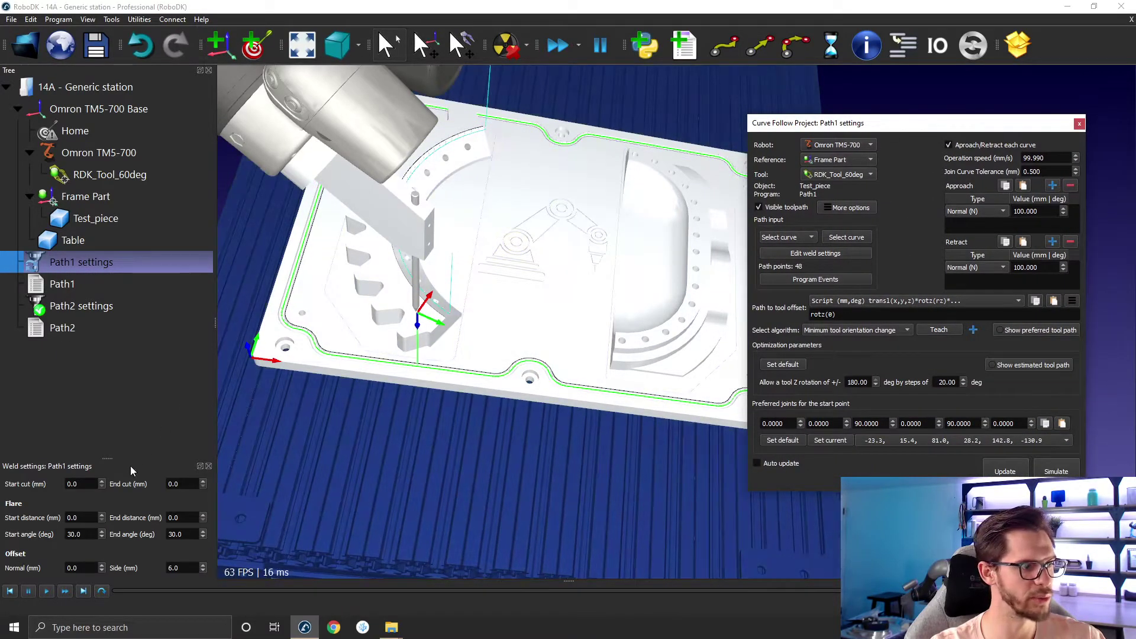
double_click(94, 466)
type("0")
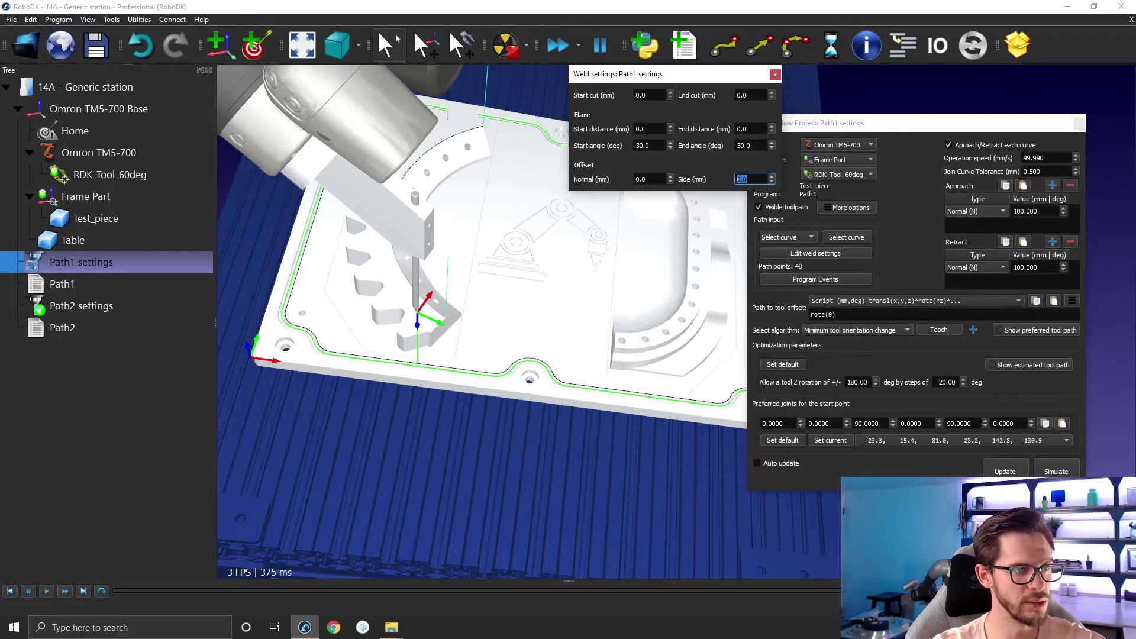
Set Path1's start cut and end cut to 10 mm each and inspect the shortened ends of the arc toolpath.
left_click(644, 129)
scroll(560, 123, "up", 4)
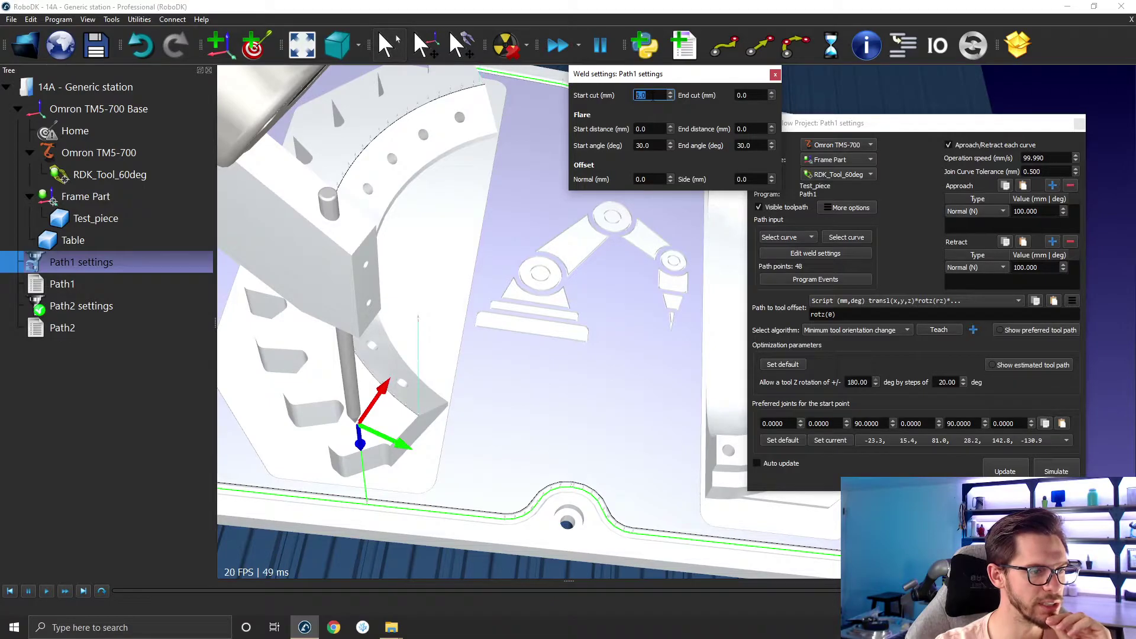
left_click(738, 96)
double_click(752, 95)
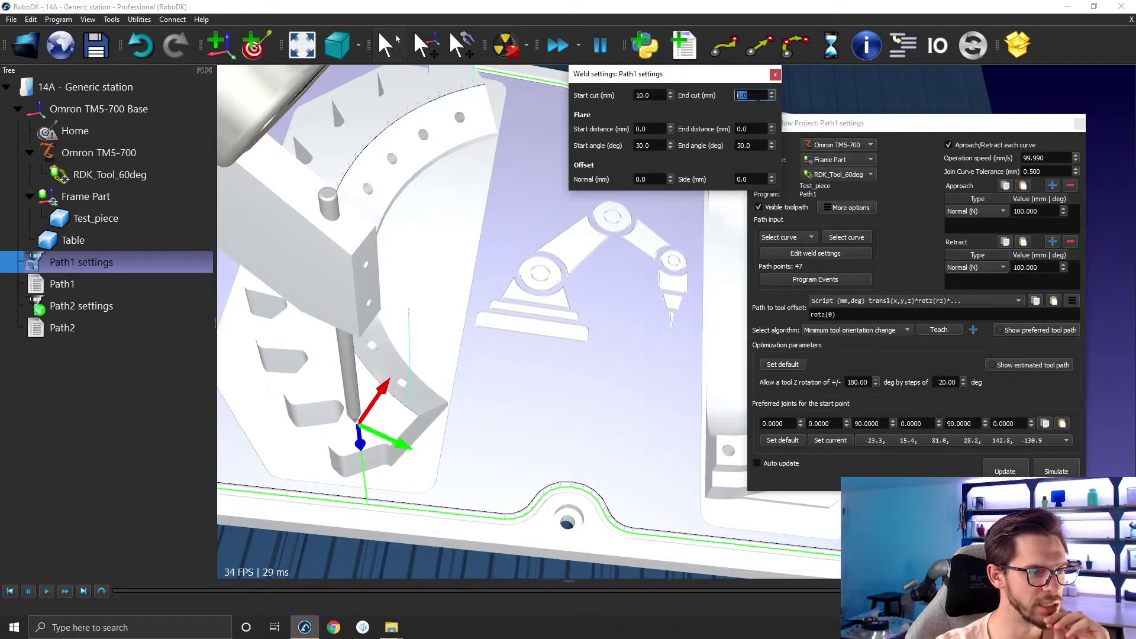
scroll(757, 96, "up", 1)
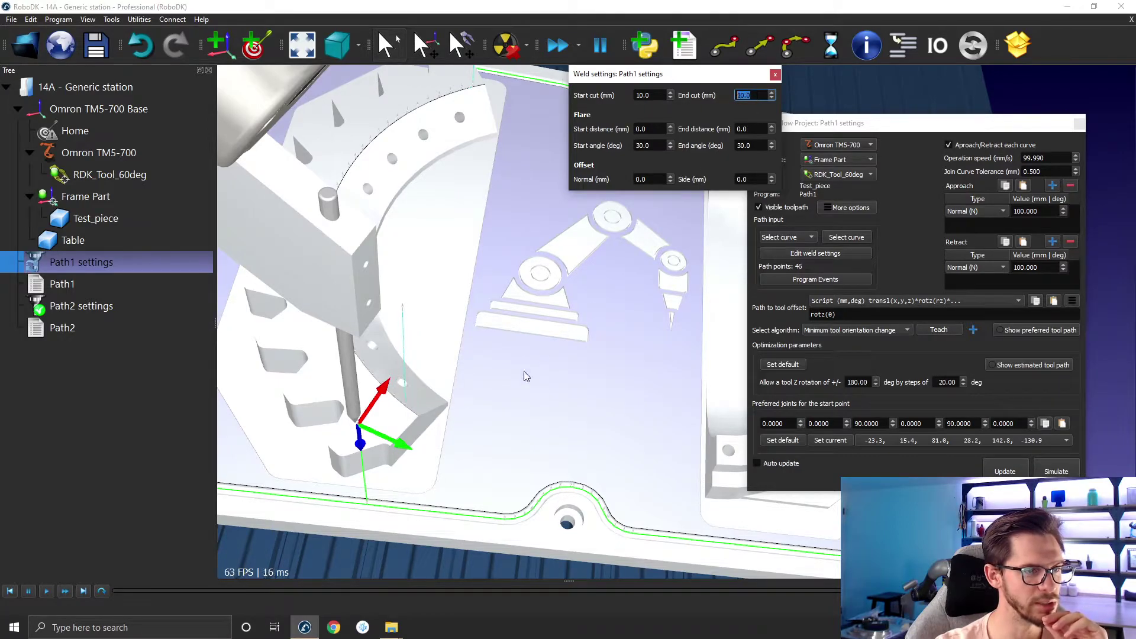
scroll(412, 385, "up", 6)
right_click_drag(426, 376, 673, 397)
scroll(477, 389, "down", 5)
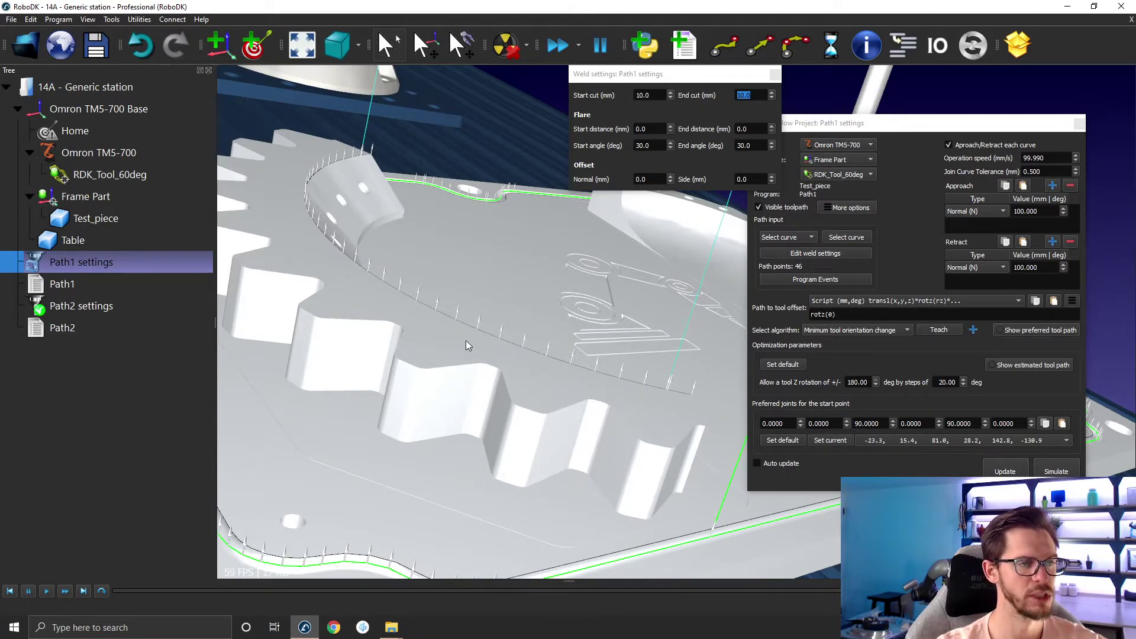
Leave Path1's flare start distance at 0 mm and close its weld and project settings.
left_click(648, 129)
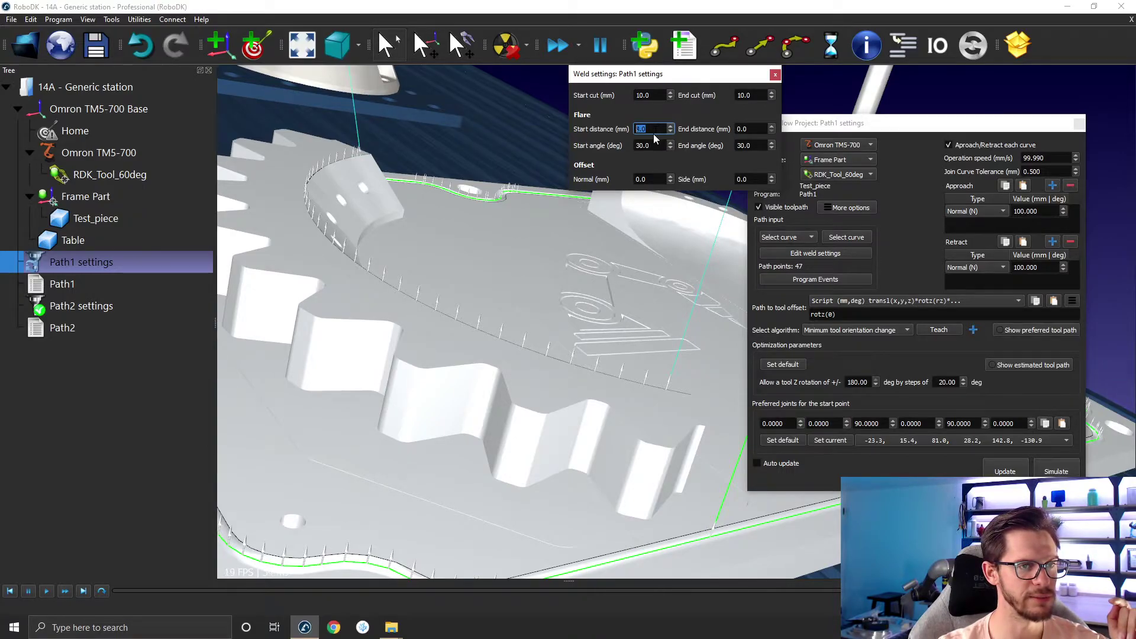
scroll(654, 134, "down", 1)
right_click_drag(603, 299, 562, 331)
scroll(459, 294, "down", 5)
middle_click_drag(562, 331, 351, 303)
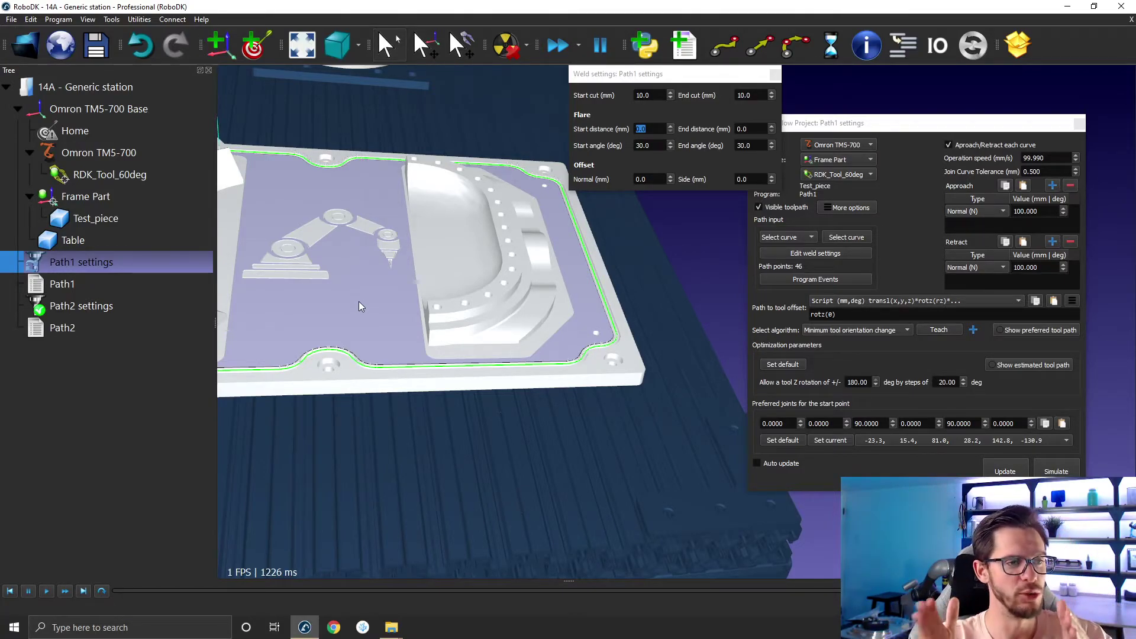
scroll(359, 301, "down", 3)
middle_click_drag(364, 301, 587, 344)
left_click_drag(587, 345, 538, 252)
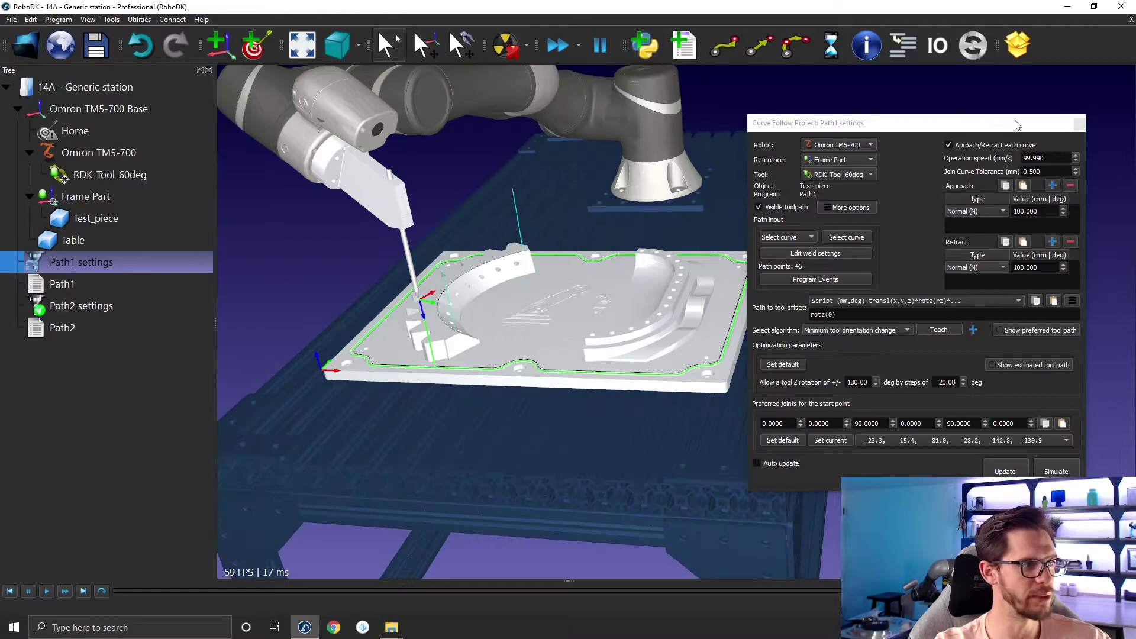
left_click(1079, 123)
Switch to File Explorer and open "13A - Curve Modifications - Welding.rdk" from the "13 - Curve tool" folder in RoboDK.
mouse_move(392, 626)
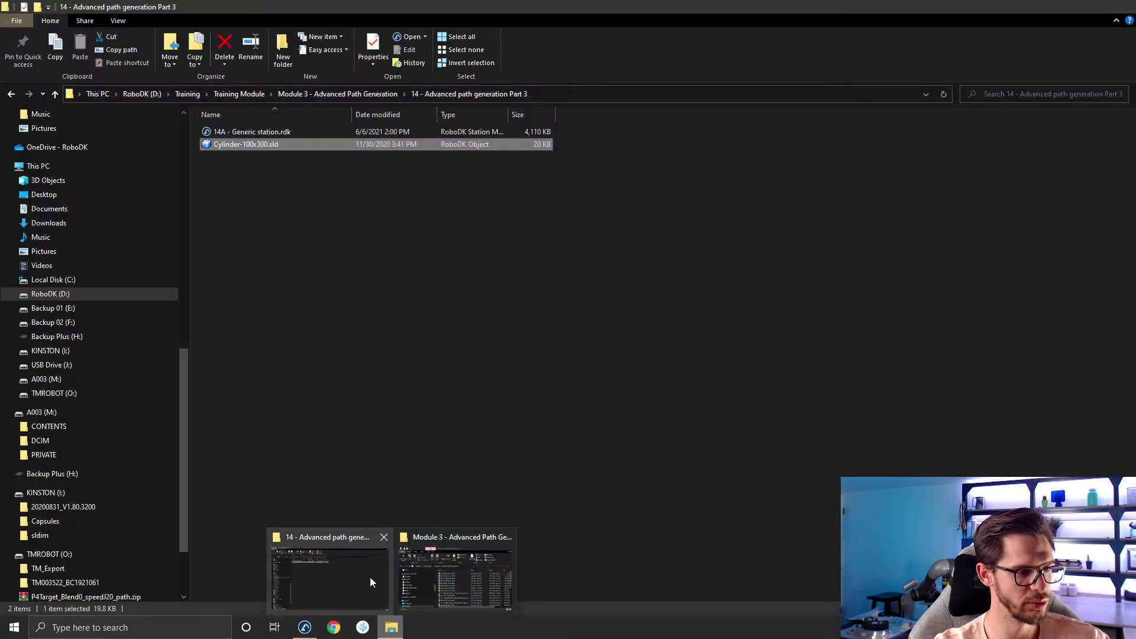
left_click(371, 578)
left_click(338, 94)
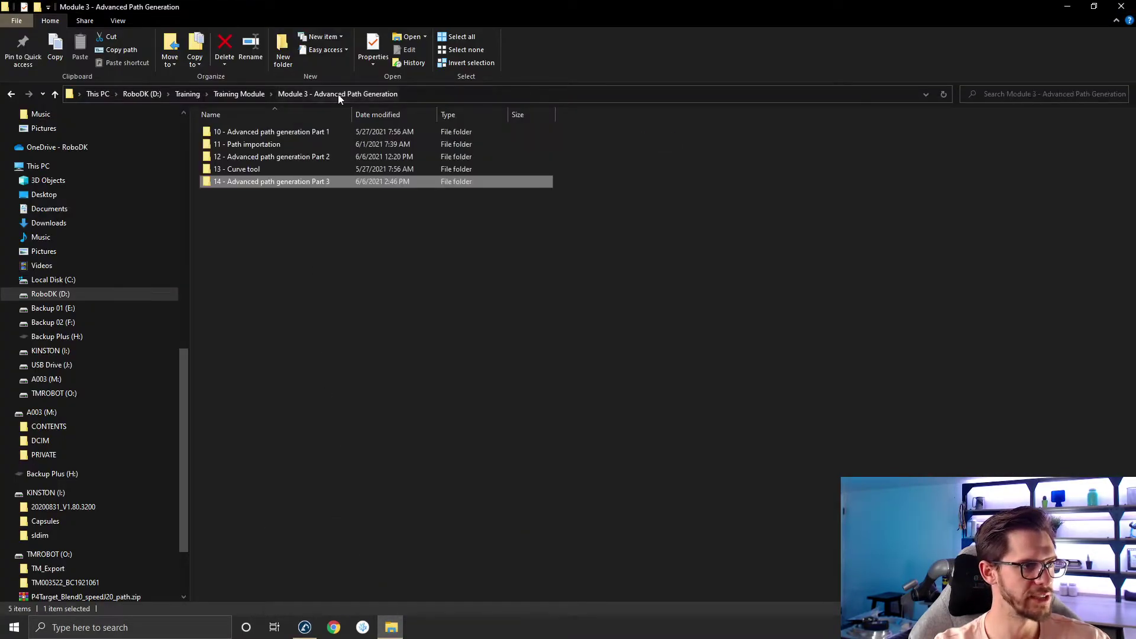
double_click(322, 167)
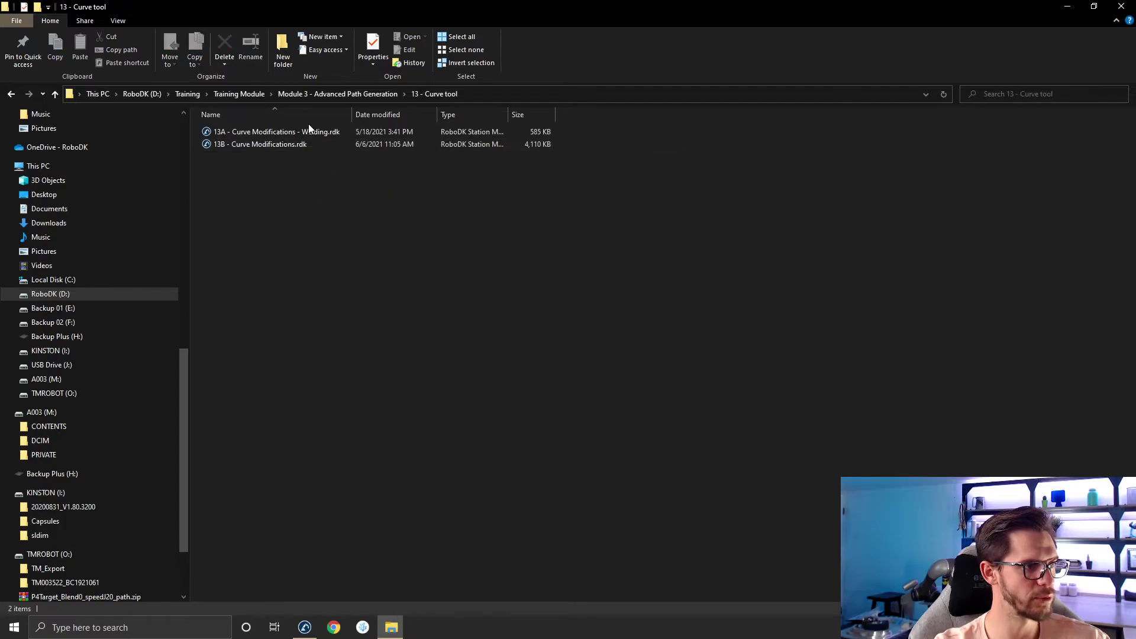
double_click(313, 134)
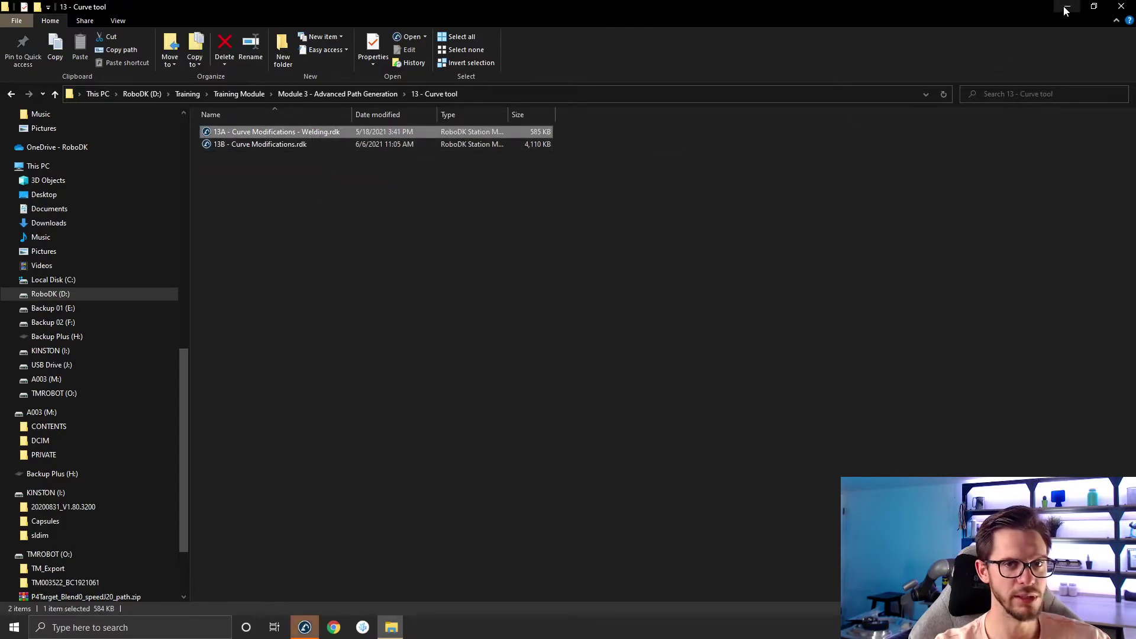
left_click(1066, 9)
left_click(761, 31)
Try to create a curve on the inner floor edge near the corner of Dispensing_path, and end curve creation.
scroll(757, 329, "up", 10)
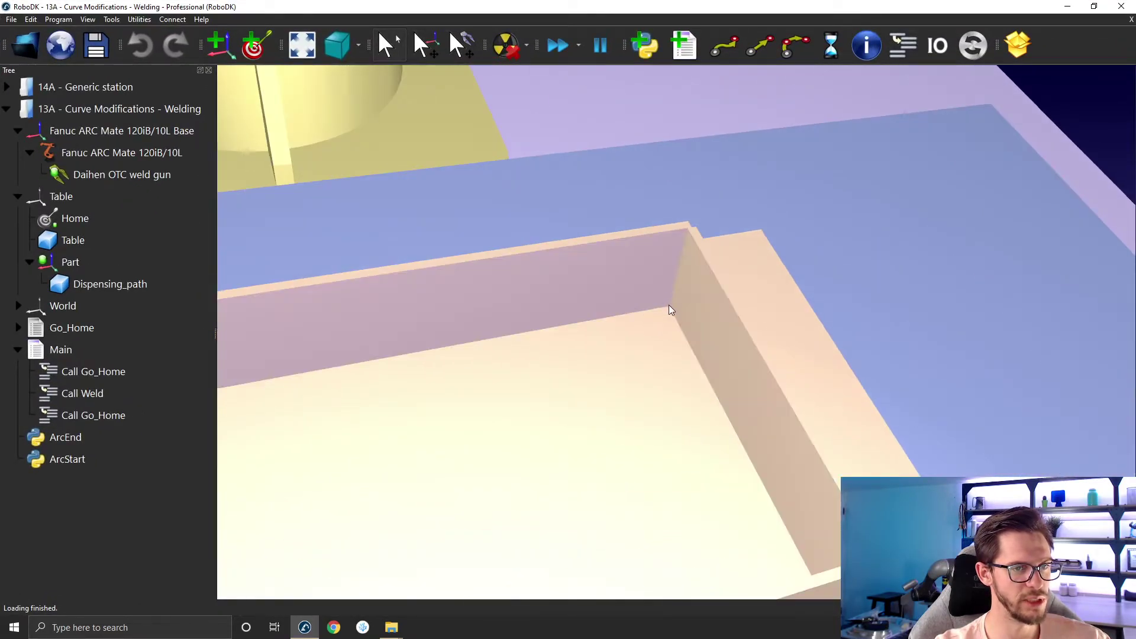
scroll(670, 304, "up", 4)
scroll(669, 304, "down", 2)
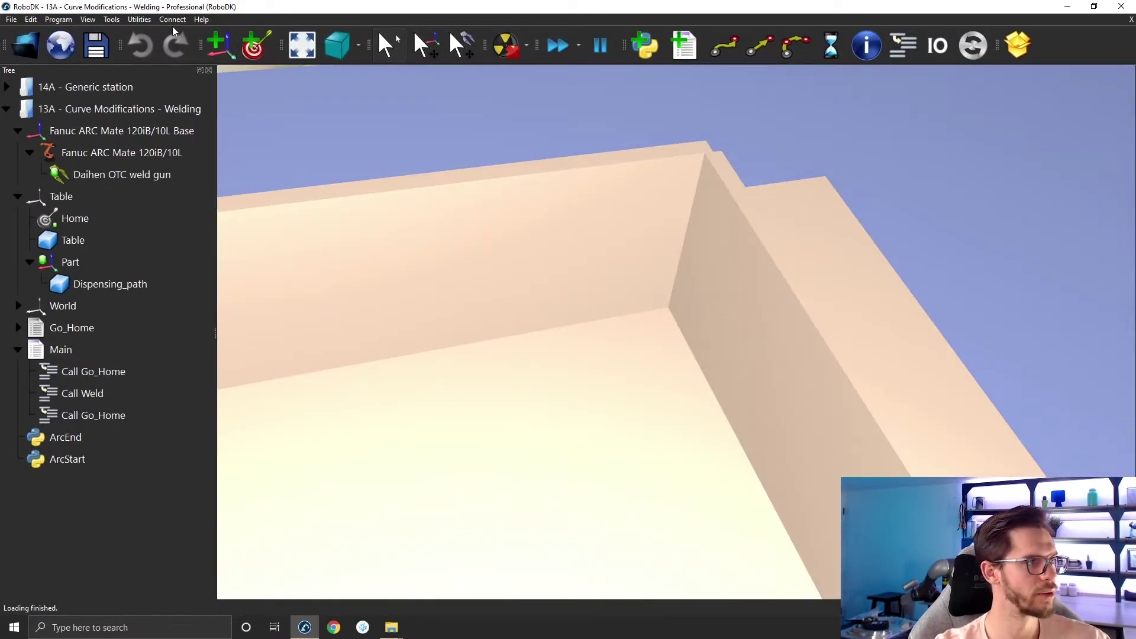
left_click(110, 20)
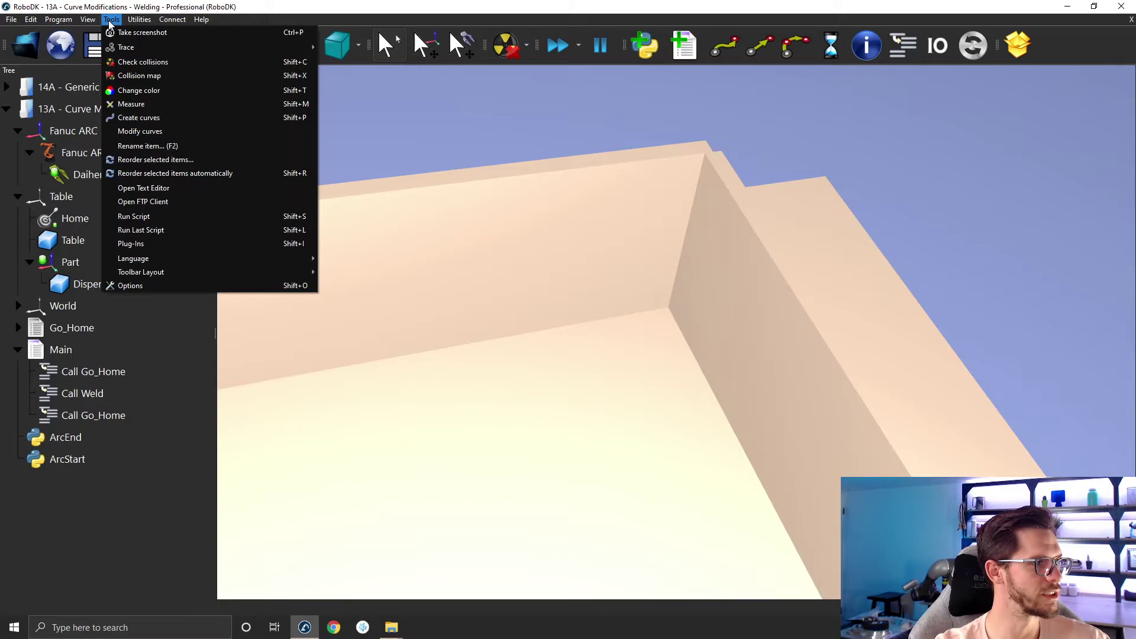
left_click(148, 130)
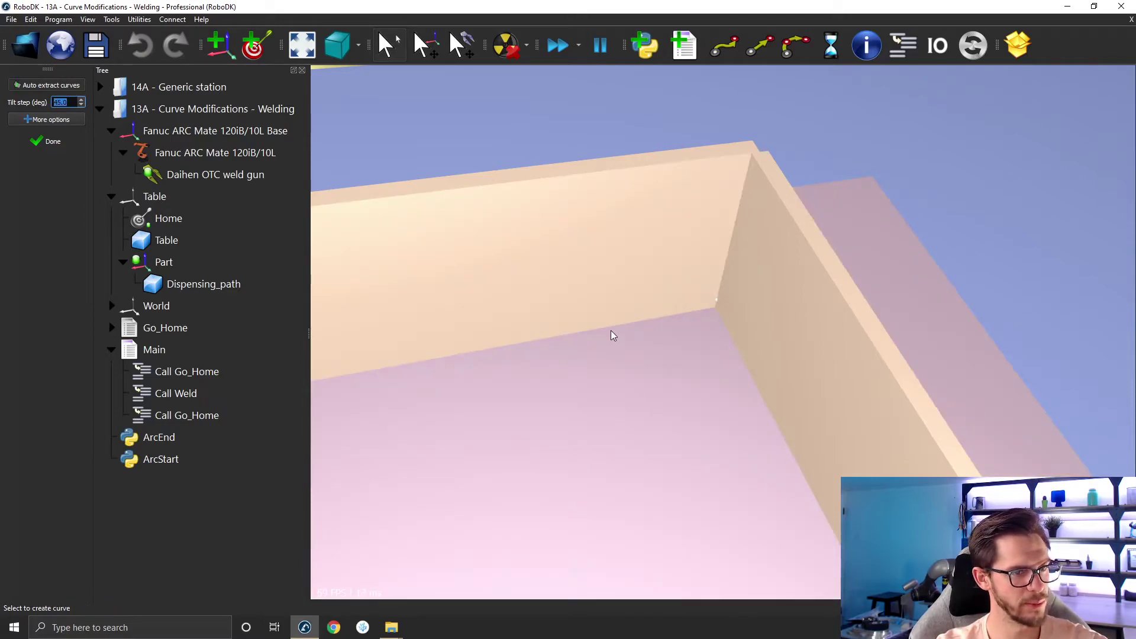
left_click(619, 338)
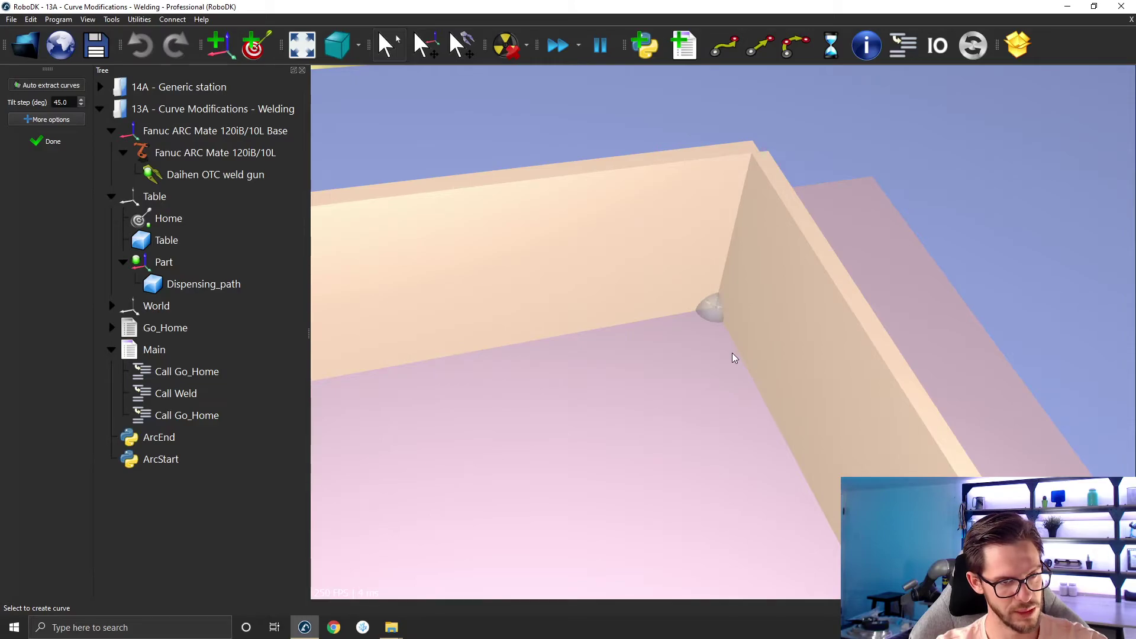
left_click(37, 147)
scroll(905, 332, "down", 5)
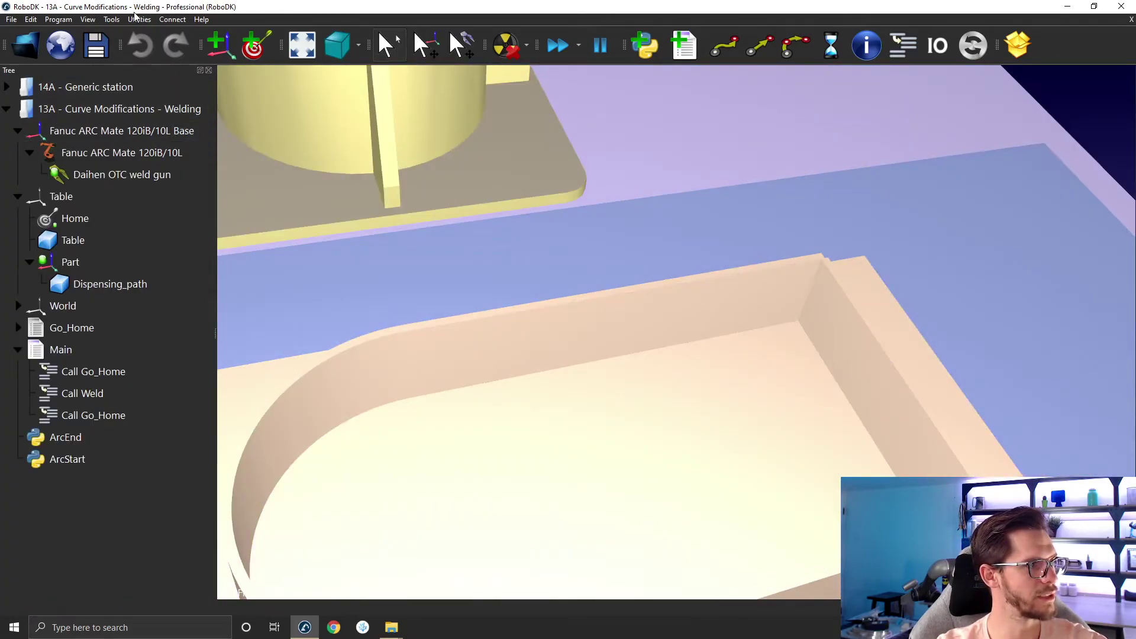
Create a curve follow project using the two inner floor edges of Dispensing_path that meet at the far square corner.
left_click(135, 20)
left_click(178, 120)
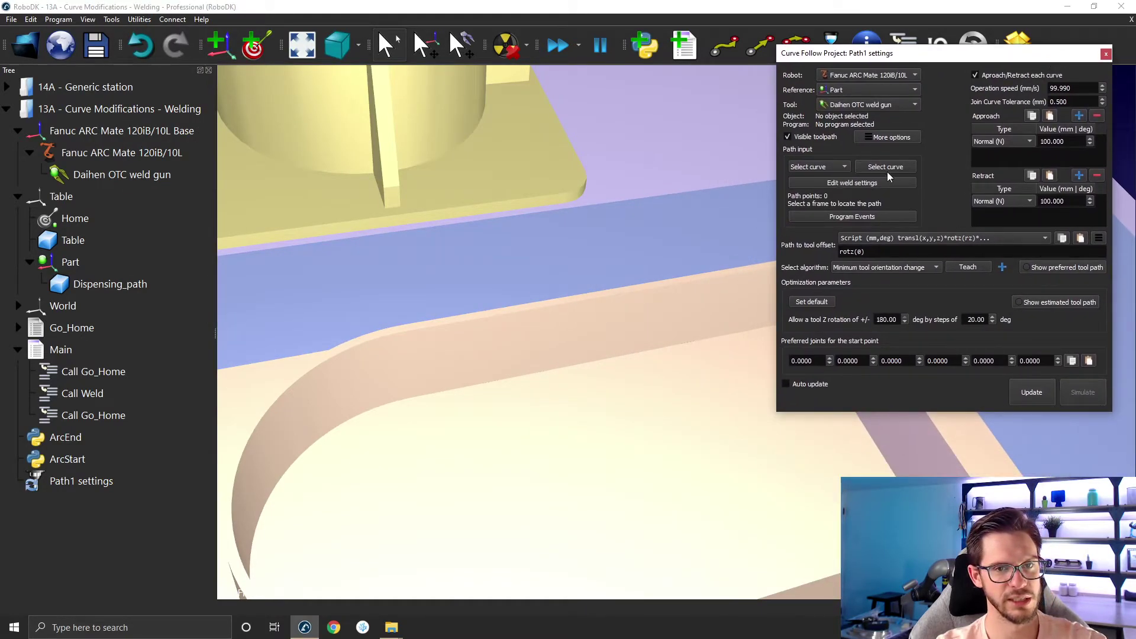
left_click(888, 171)
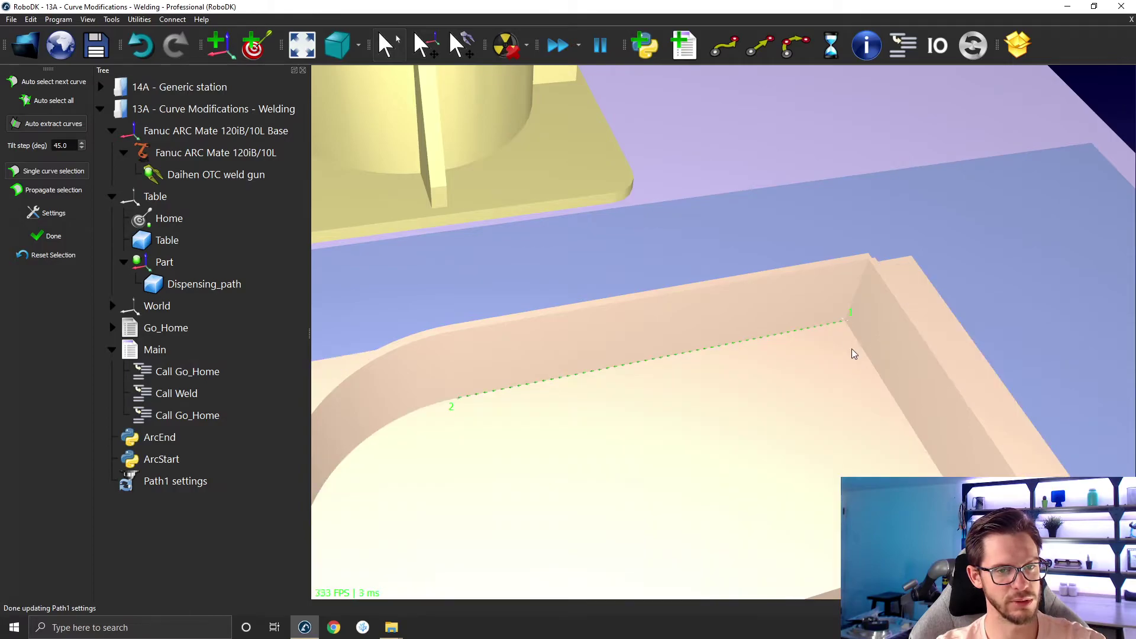
right_click(832, 325)
left_click(864, 353)
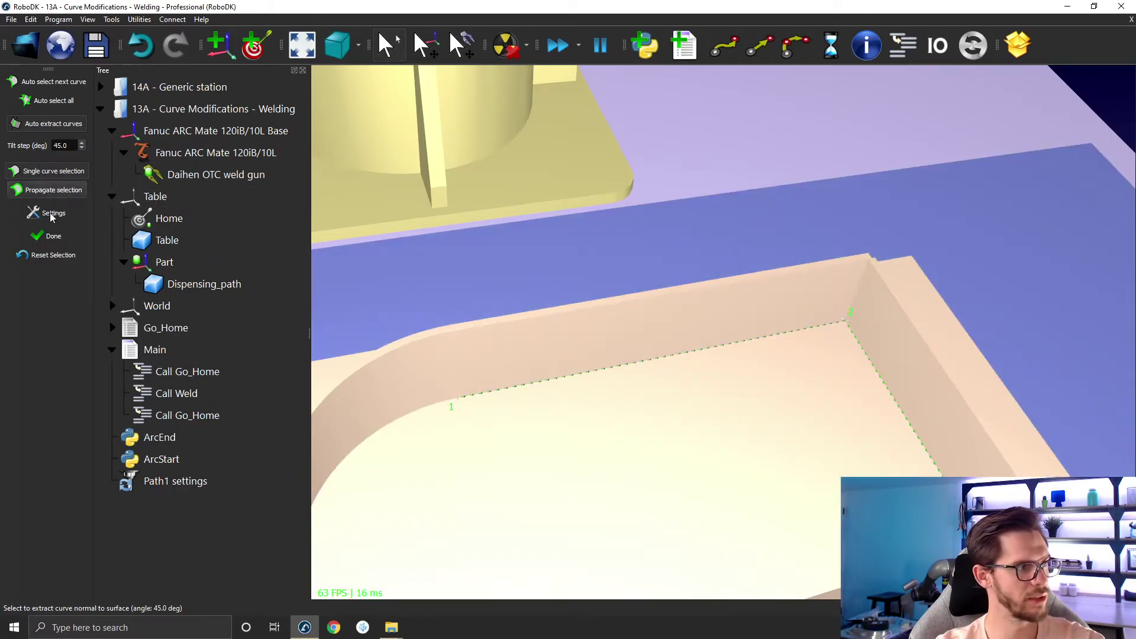
left_click(48, 236)
Expand Path1's preferred orientation settings and show the preferred tool path to examine the weld gun's orientation along the edges.
left_click(1003, 260)
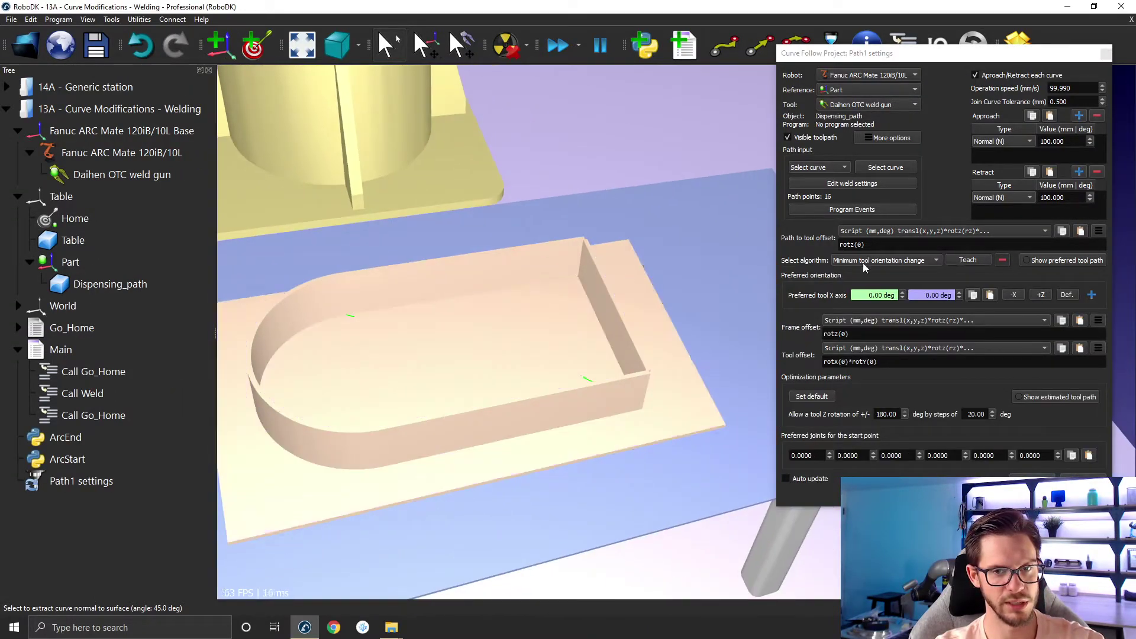
left_click(1045, 260)
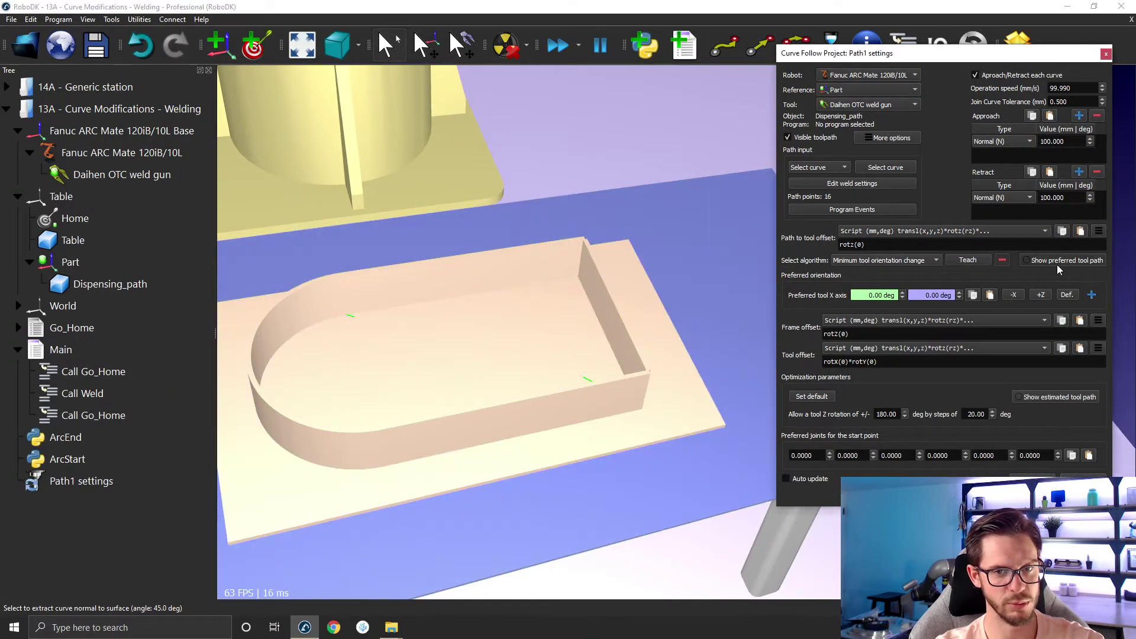
mouse_move(533, 374)
left_mouse_down()
mouse_move(613, 345)
mouse_move(686, 403)
mouse_move(641, 407)
mouse_move(690, 414)
mouse_move(555, 348)
mouse_move(813, 289)
left_mouse_up()
Open Path1's weld settings as a floating window and clear the project settings window away from the part.
left_click(854, 182)
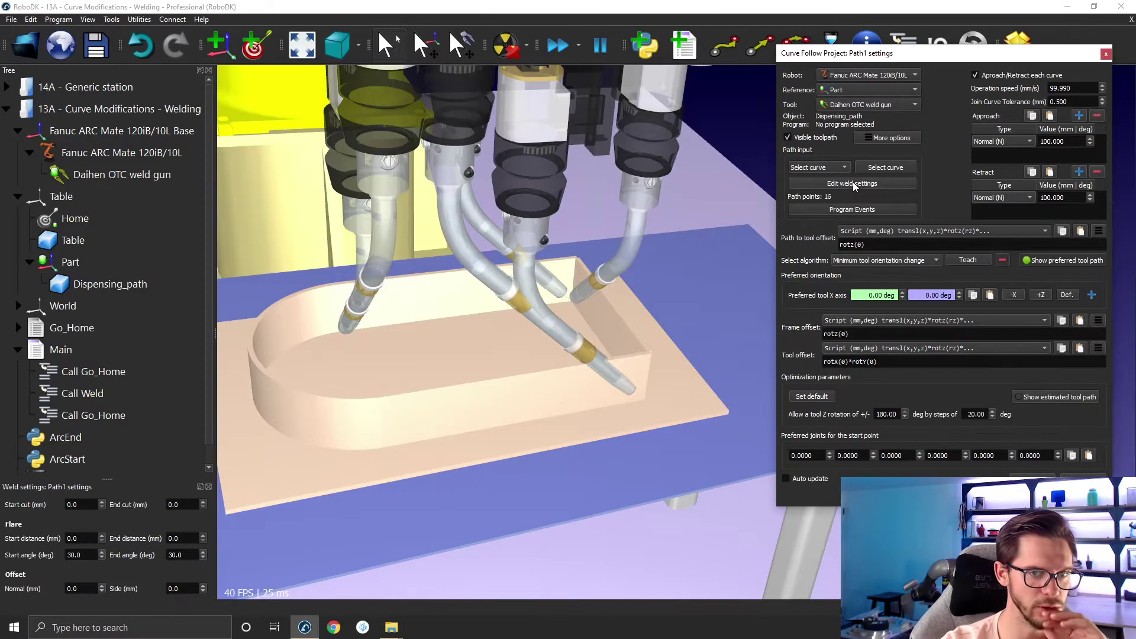
left_click_drag(126, 488, 886, 91)
left_click(1103, 54)
double_click(106, 479)
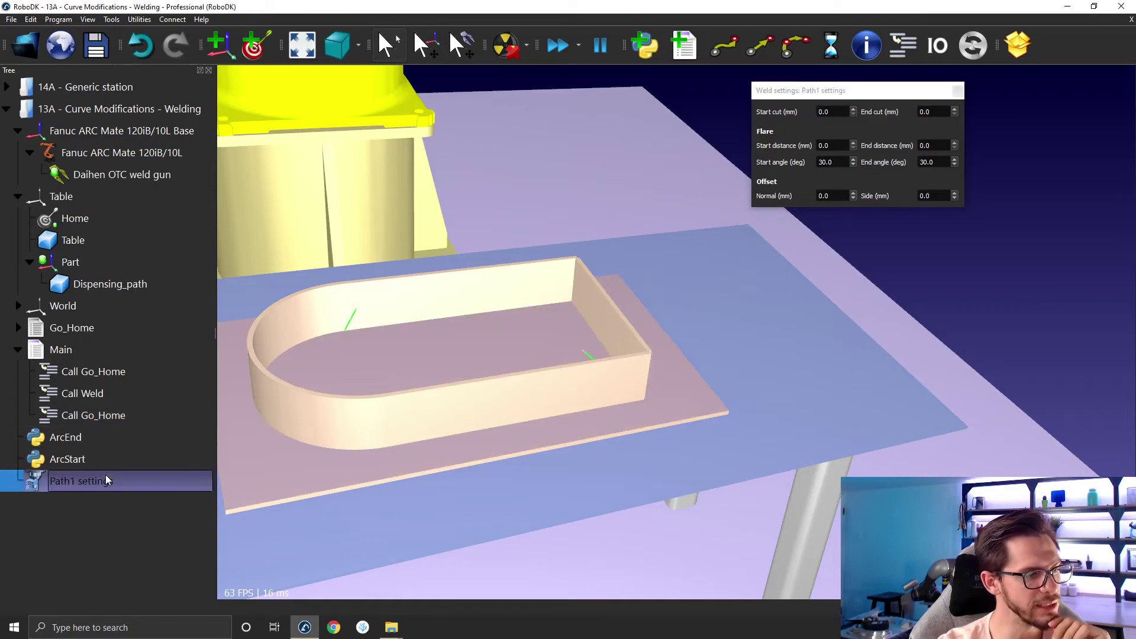
left_click_drag(734, 297, 521, 0)
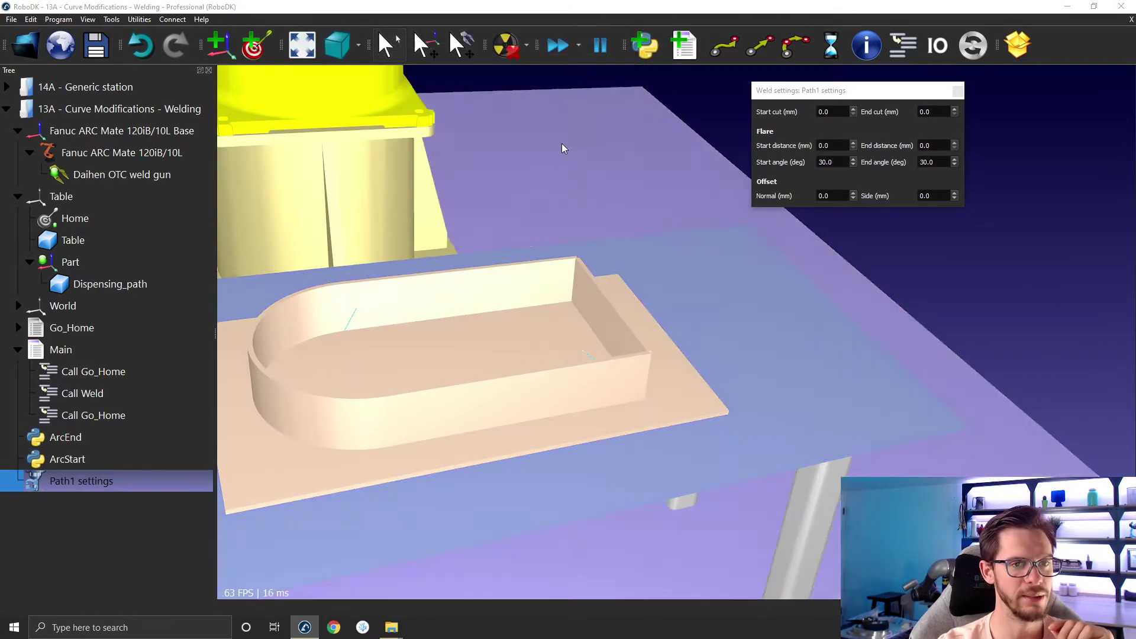
Set Path1's flare start and end distances to 25 mm and its start and end angles to 45 degrees.
scroll(570, 178, "up", 4)
scroll(574, 308, "down", 3)
middle_click_drag(510, 435, 654, 353)
scroll(656, 364, "up", 2)
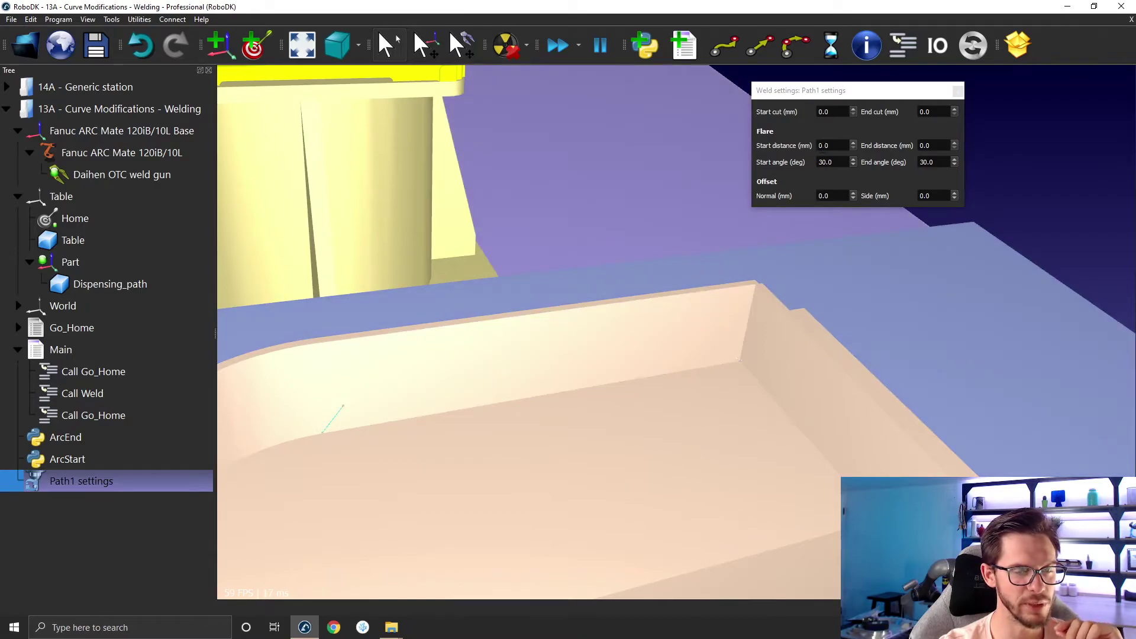
left_click(838, 146)
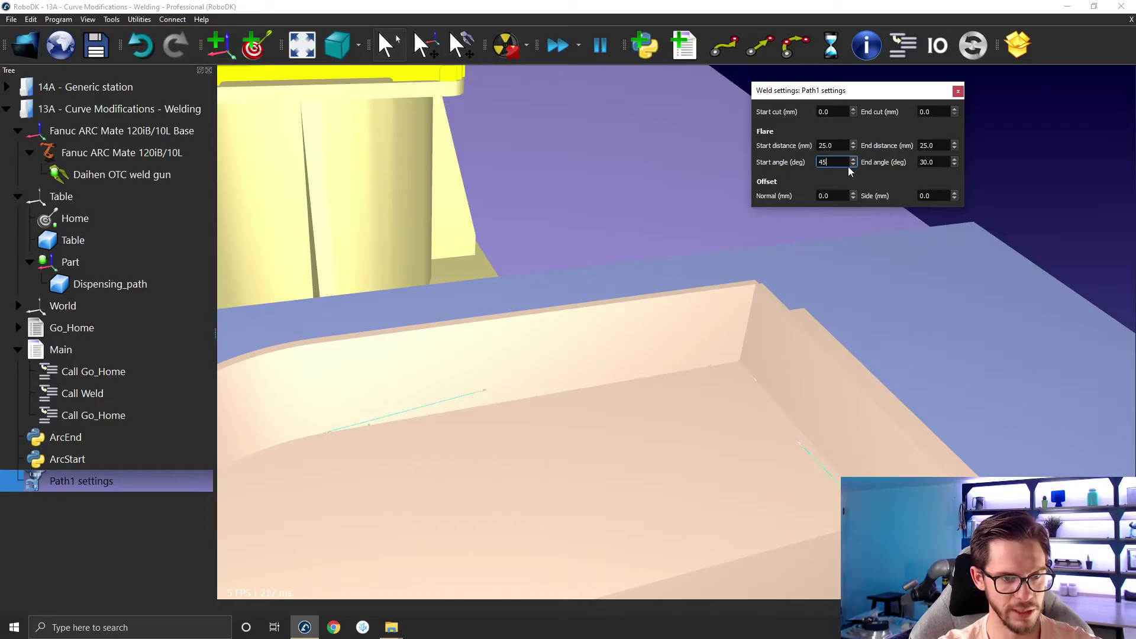
type("5")
key("Return")
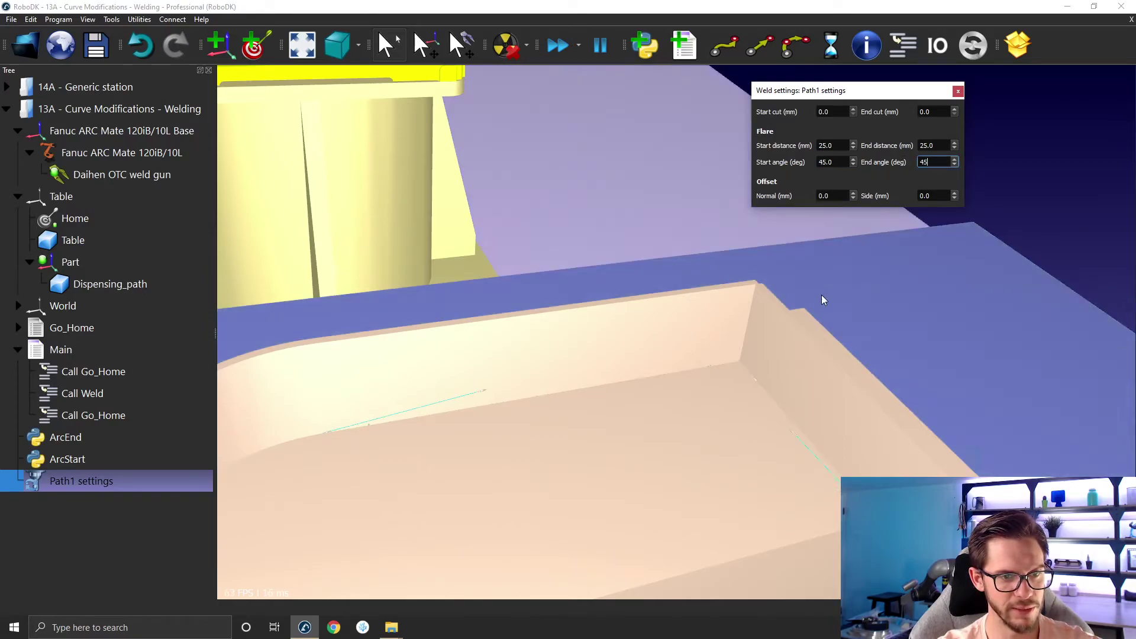
Examine the flared start and end of the toolpath and the inner corner of the part from several angles.
scroll(742, 357, "up", 5)
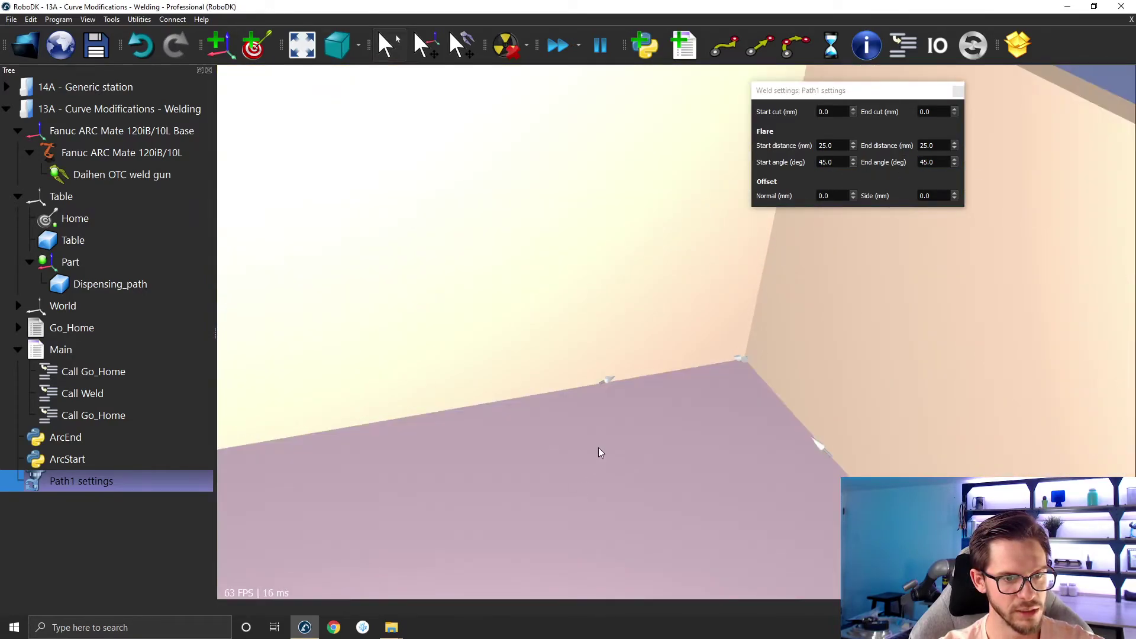
scroll(598, 451, "up", 2)
right_click_drag(710, 345, 647, 525)
right_click_drag(699, 365, 406, 490)
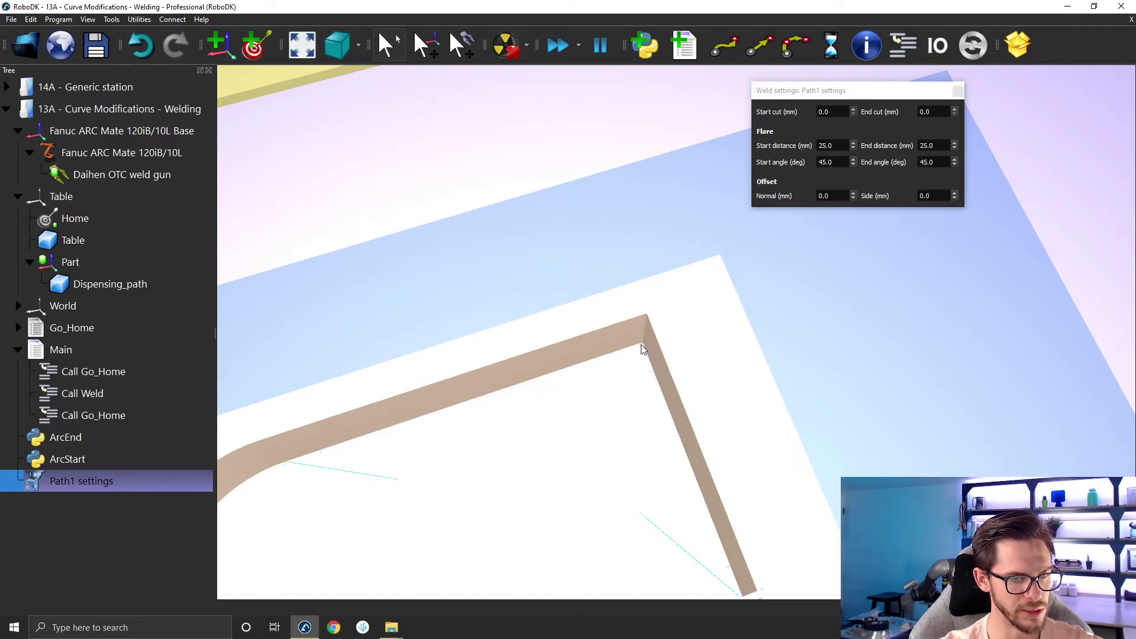
scroll(649, 382, "down", 3)
right_click_drag(630, 384, 398, 477)
scroll(441, 449, "up", 5)
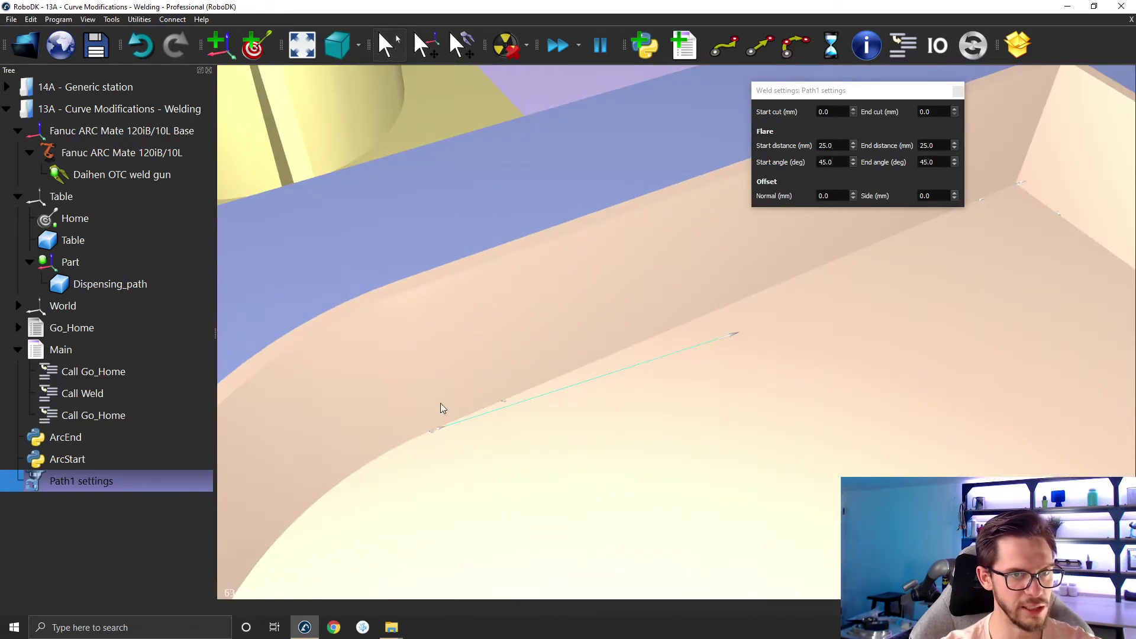
scroll(769, 254, "down", 3)
right_click_drag(786, 292, 727, 173)
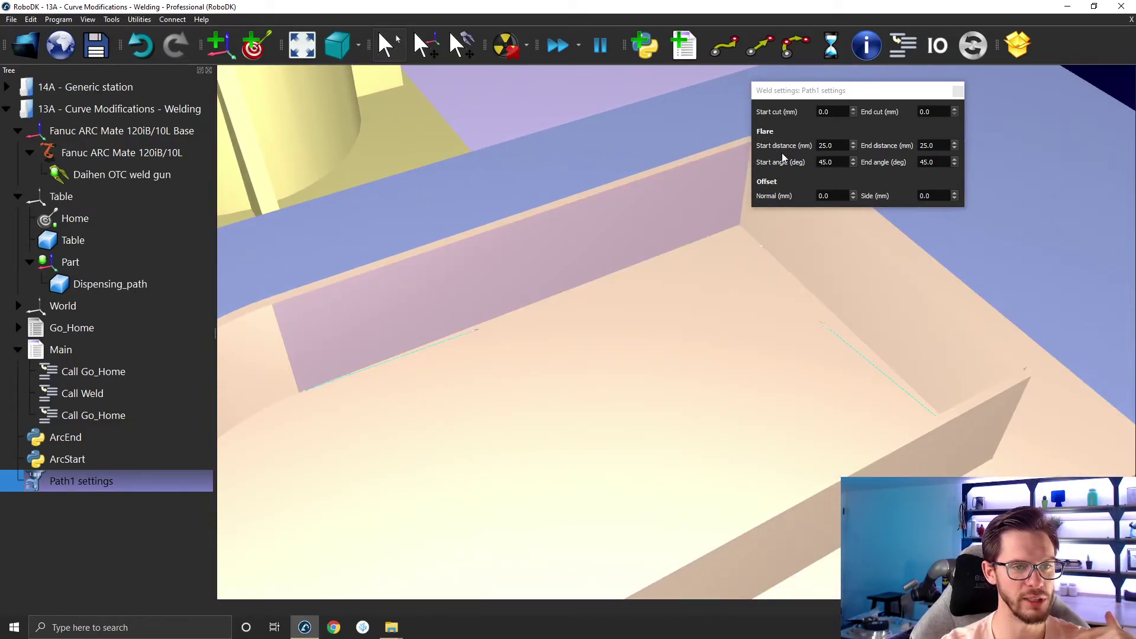
scroll(710, 266, "down", 2)
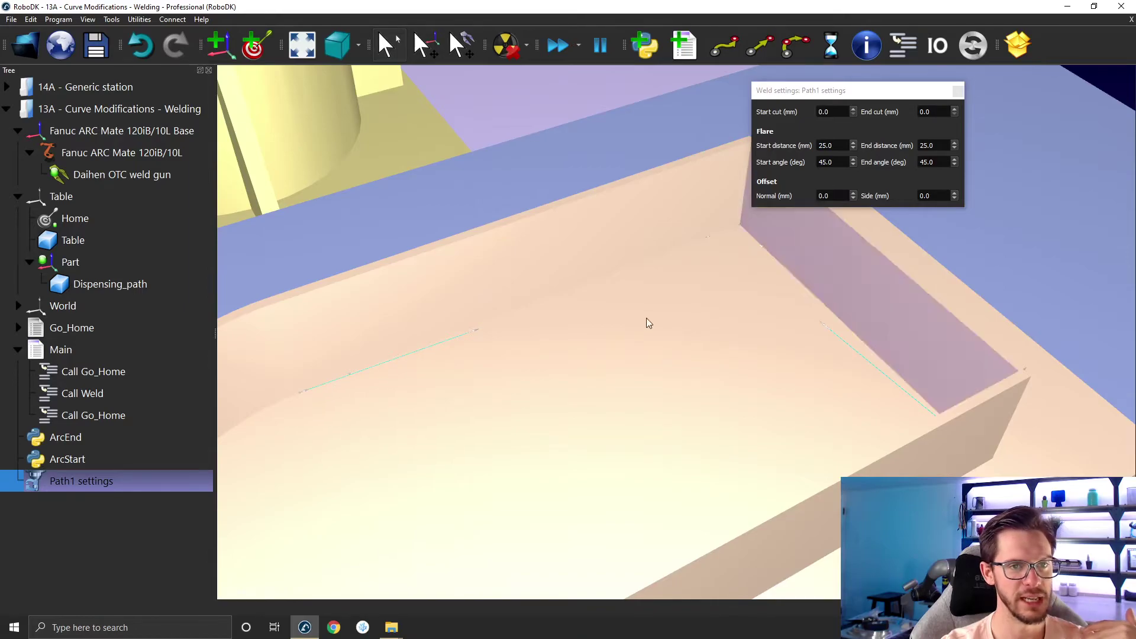
scroll(757, 249, "down", 2)
scroll(768, 262, "down", 3)
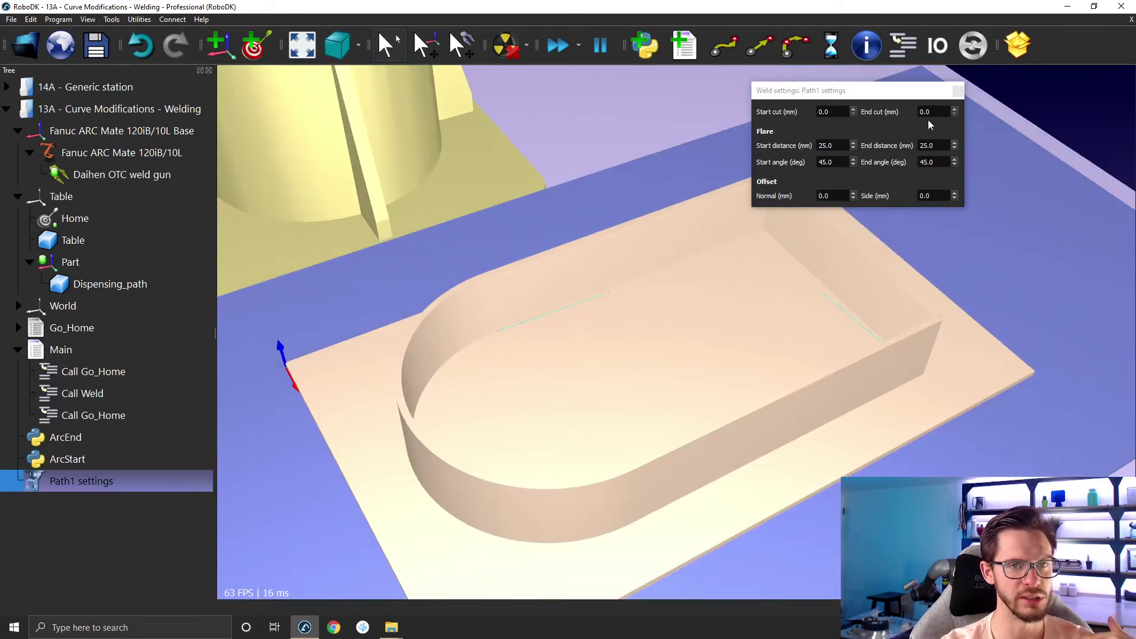
Close Path1's weld settings and bring its curve follow project settings back beside the part.
left_click(957, 92)
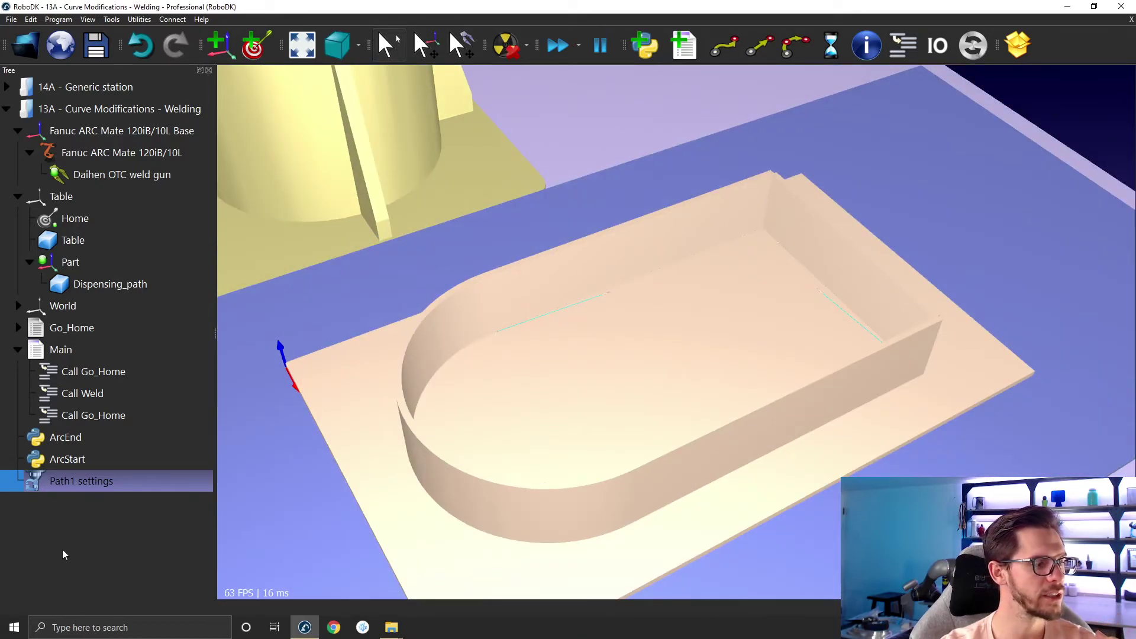
double_click(91, 481)
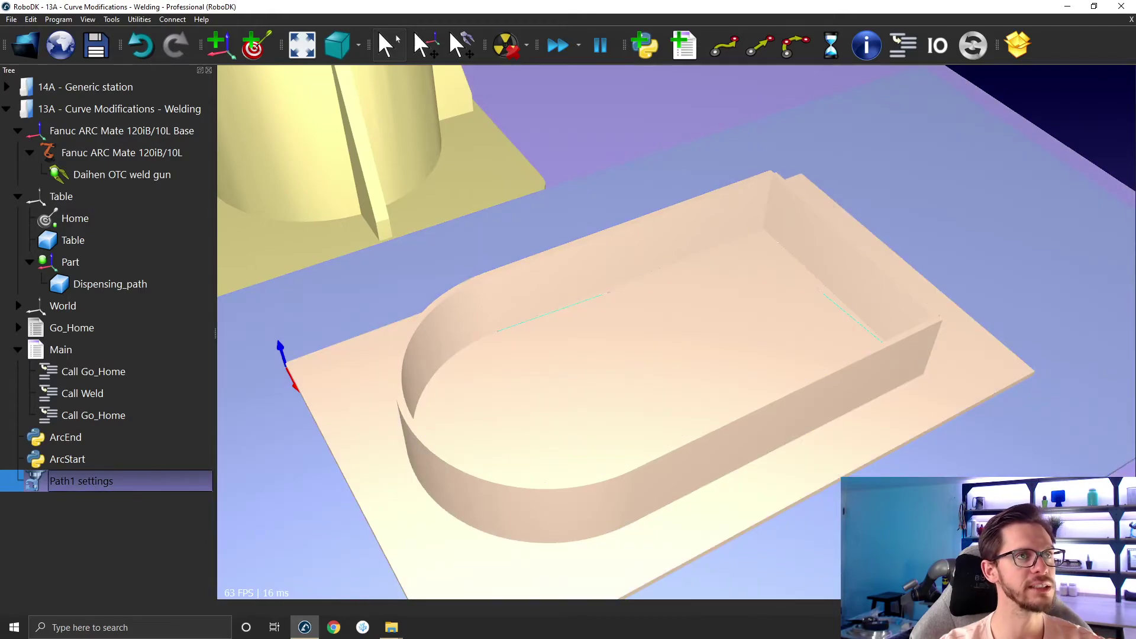
left_click_drag(700, 0, 942, 36)
middle_click_drag(596, 267, 410, 307)
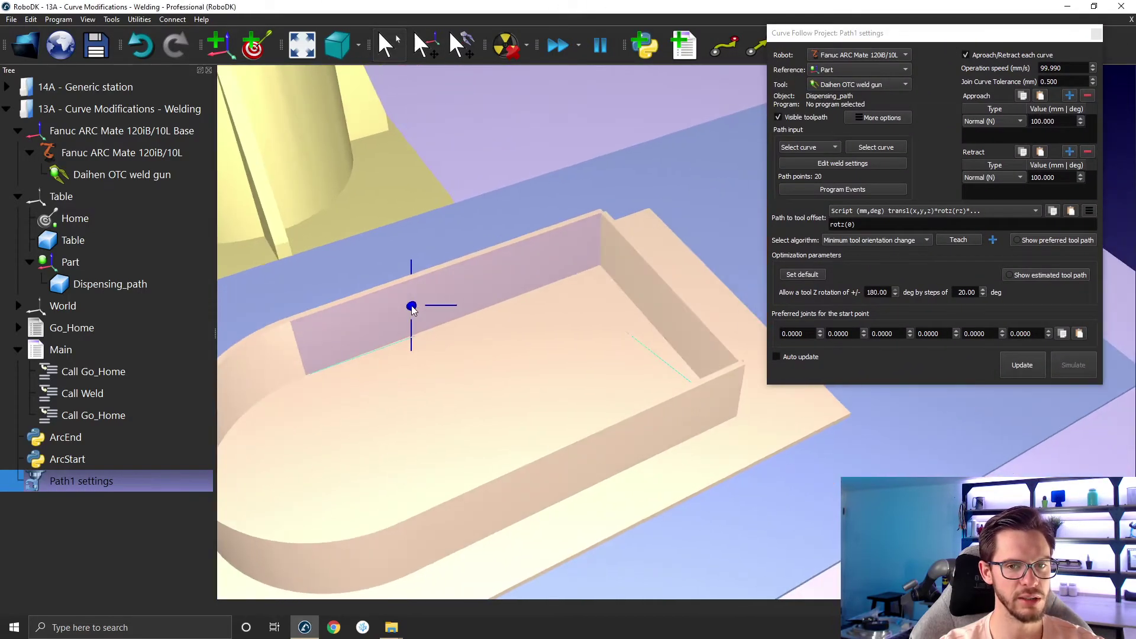
Update Path1 to generate its program and simulate the weld path.
left_click(1028, 242)
scroll(571, 339, "down", 3)
right_click_drag(571, 339, 774, 324)
left_click(1022, 364)
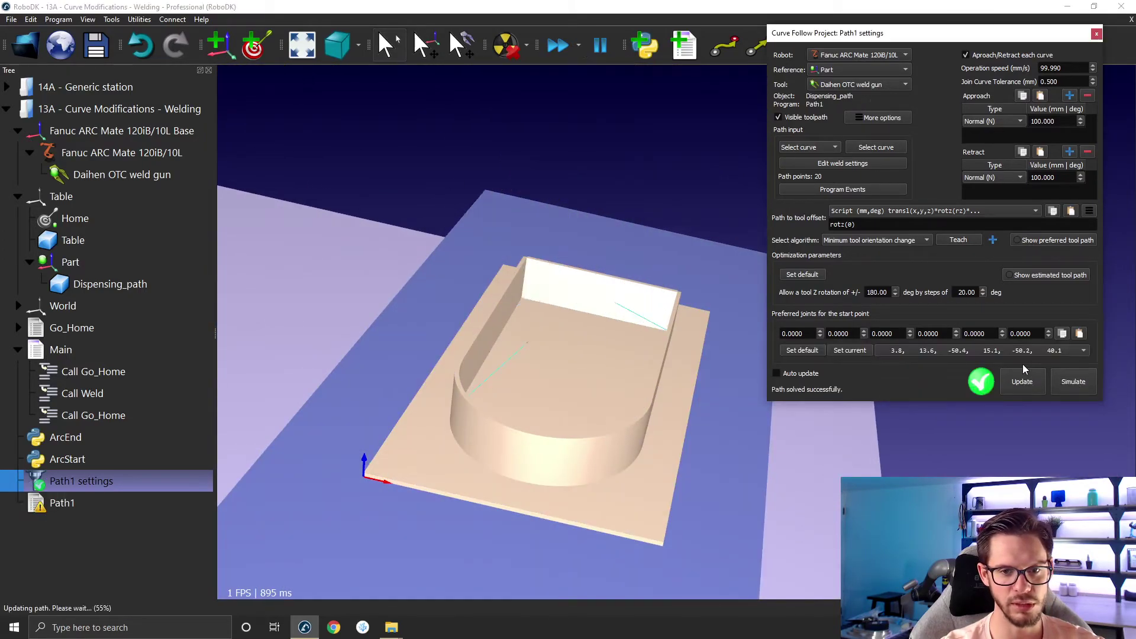
left_click(1054, 378)
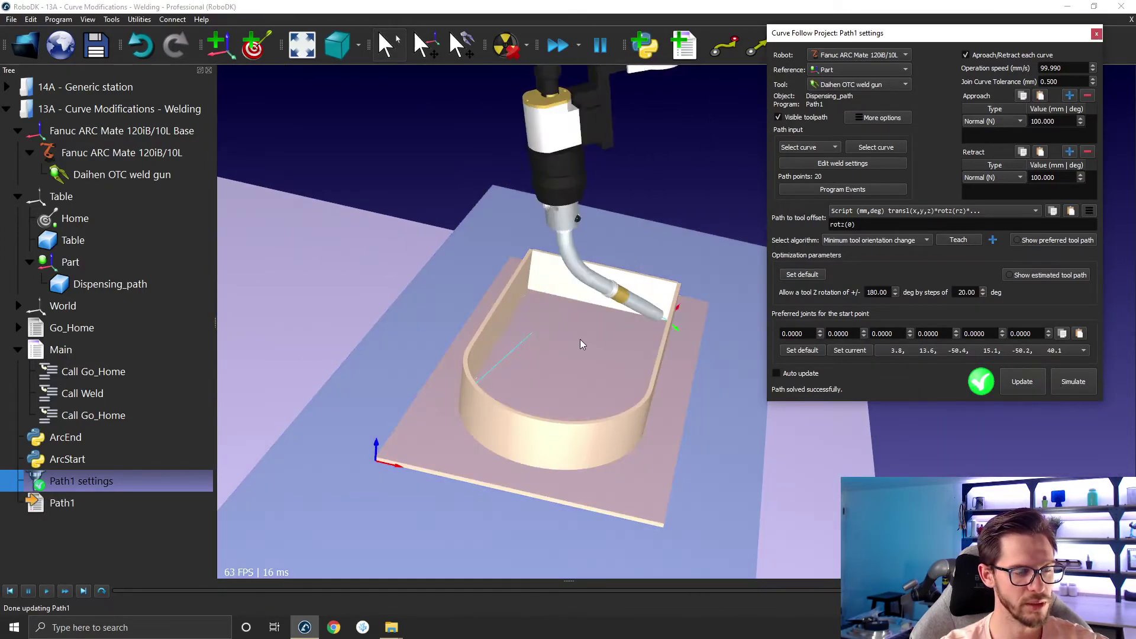
scroll(569, 327, "up", 3)
scroll(570, 331, "up", 5)
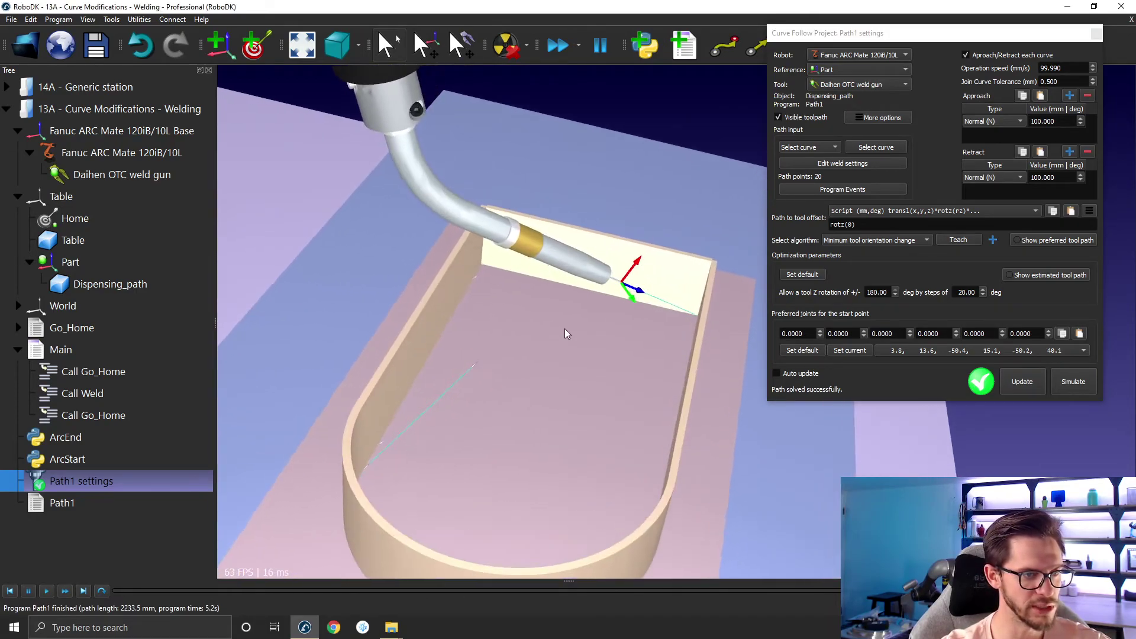
Scrub through Path1's simulation and examine how the weld gun moves along the flared path and around the inner corner.
left_click_drag(1124, 591, 624, 541)
scroll(513, 274, "up", 10)
right_click_drag(499, 452, 687, 555)
scroll(530, 342, "up", 5)
right_click_drag(530, 342, 533, 382)
scroll(547, 342, "up", 3)
left_click_drag(622, 590, 651, 591)
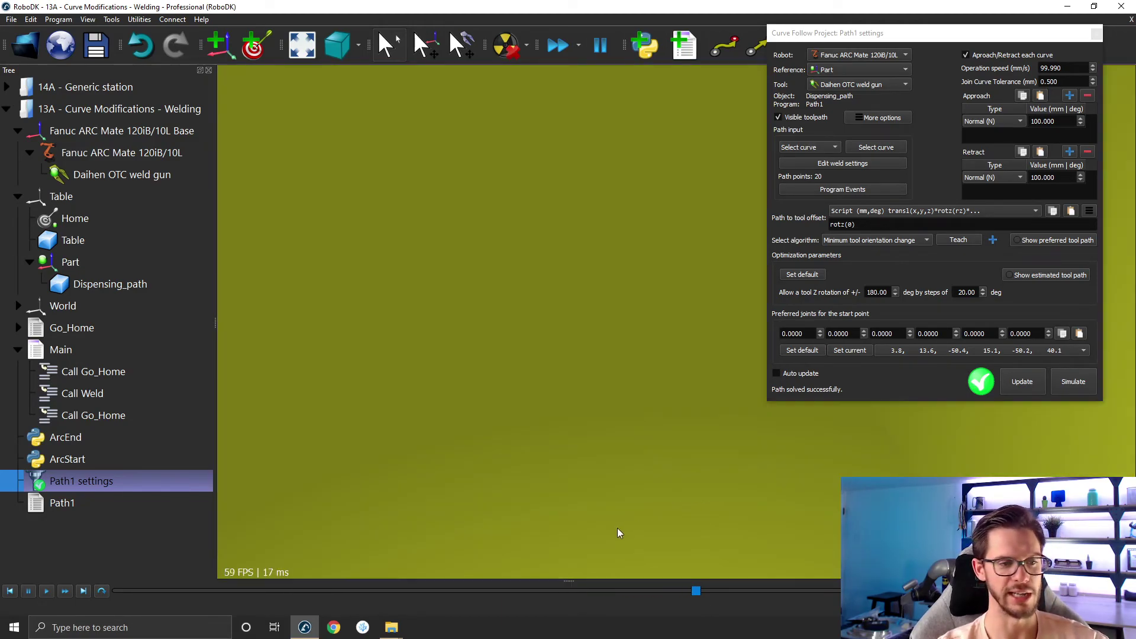
scroll(649, 433, "down", 5)
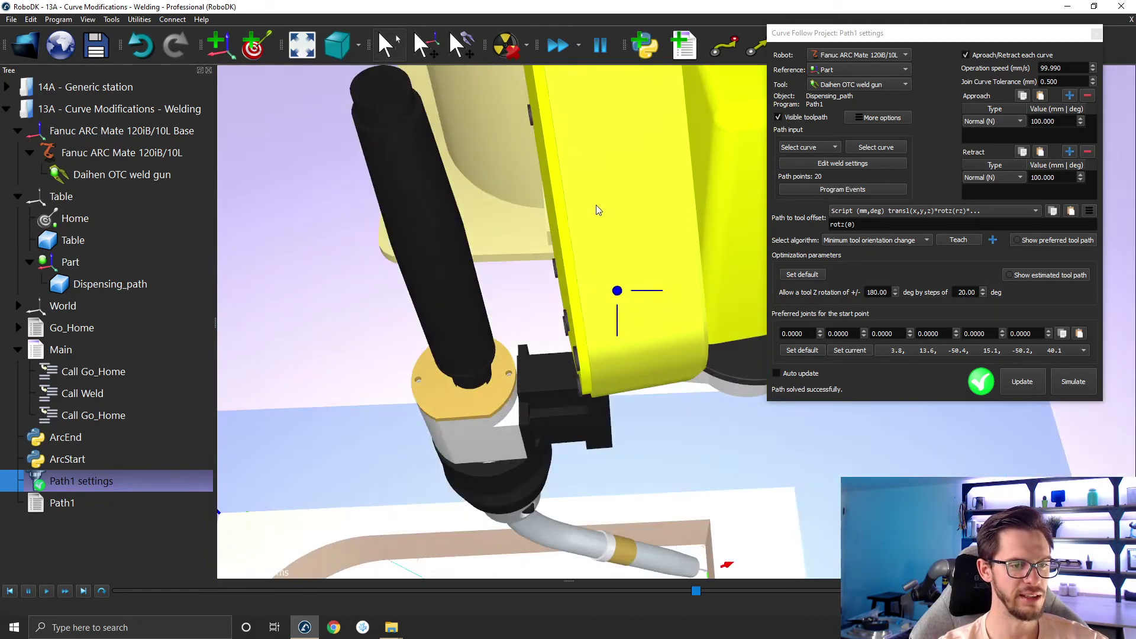
scroll(594, 212, "down", 6)
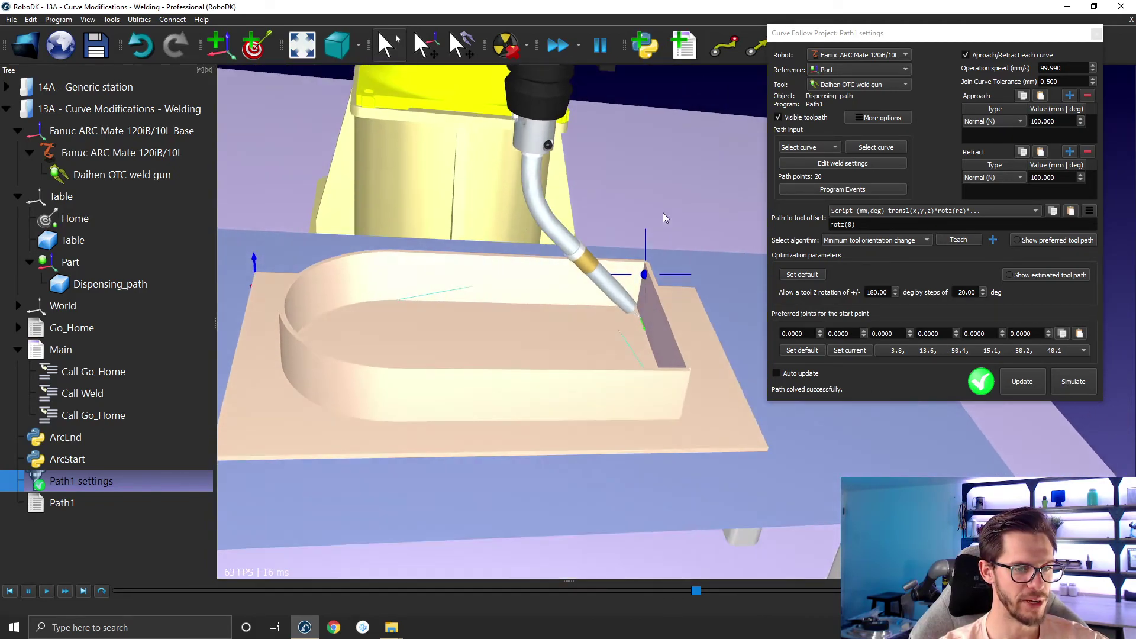
scroll(662, 211, "up", 2)
left_click_drag(641, 269, 687, 253)
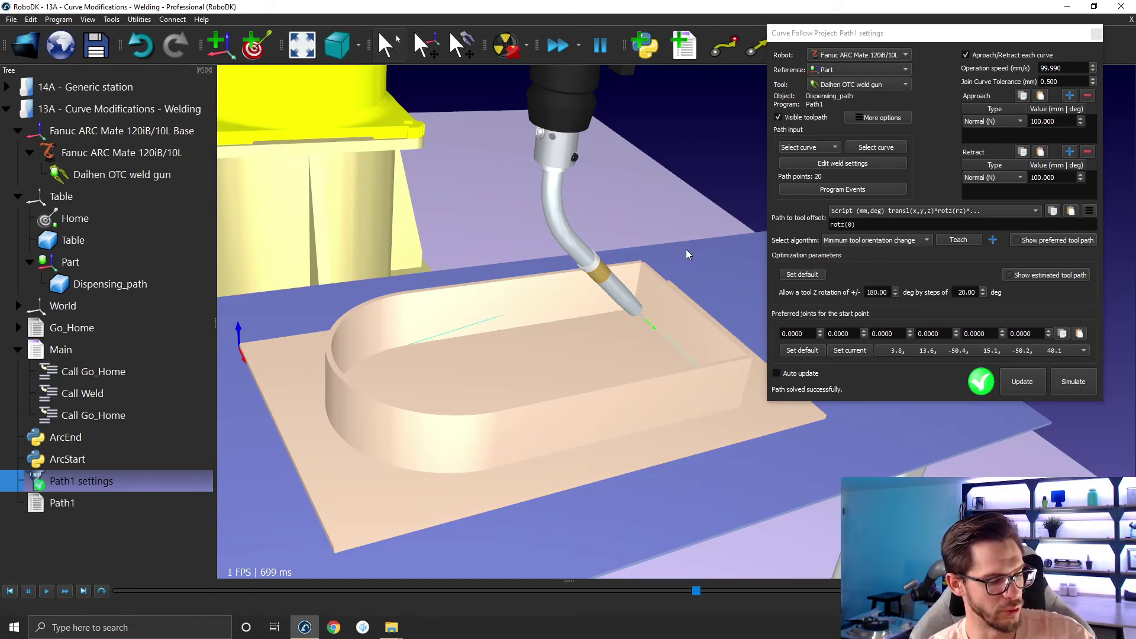
Turn off the new features under development and reopen Path1's curve follow project settings beside the part.
key("alt+shift+d")
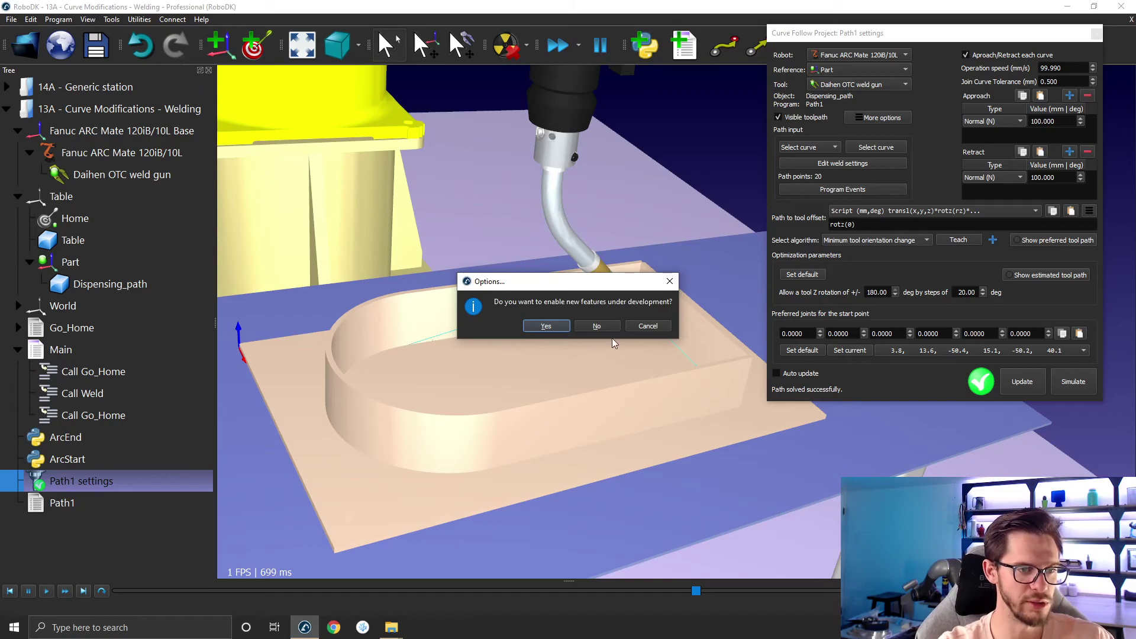
left_click(597, 326)
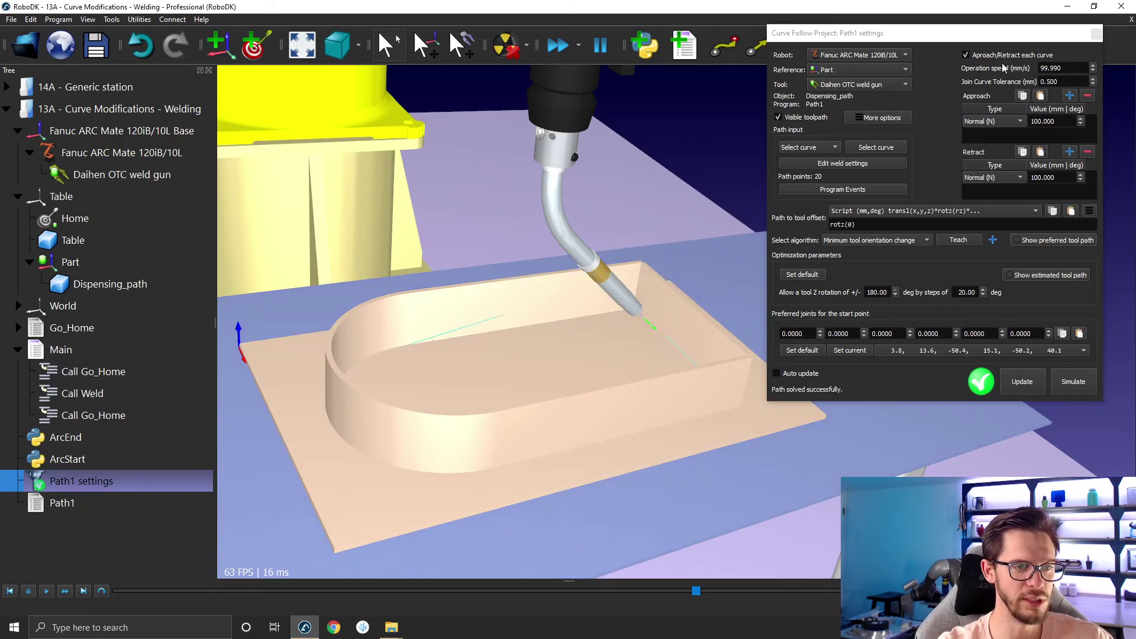
left_click(1096, 33)
double_click(182, 479)
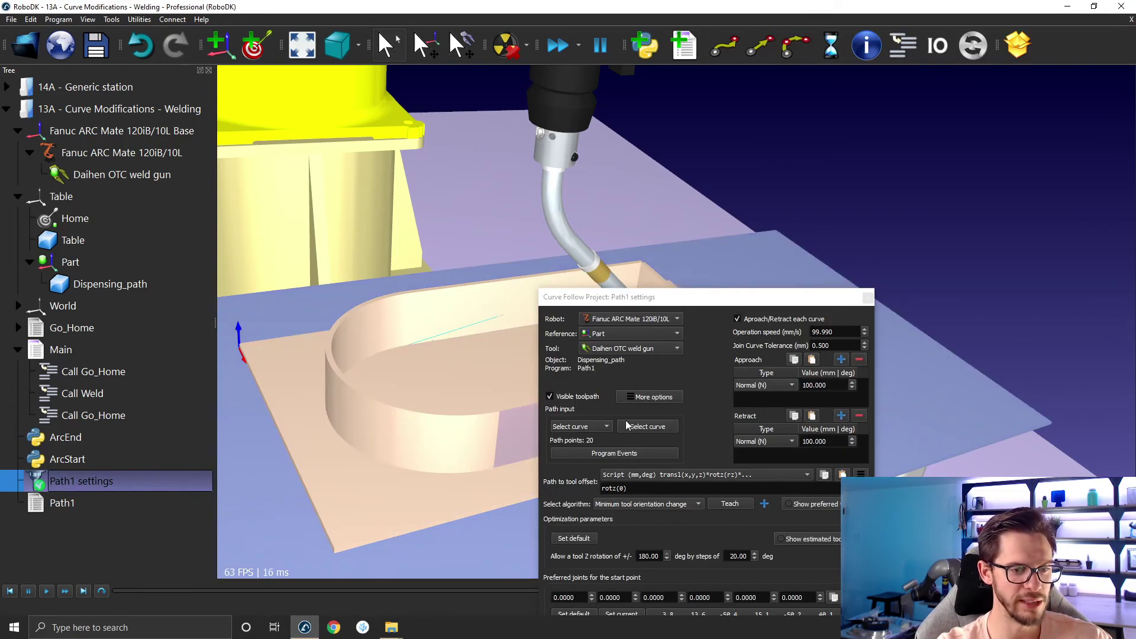
left_click_drag(685, 299, 916, 32)
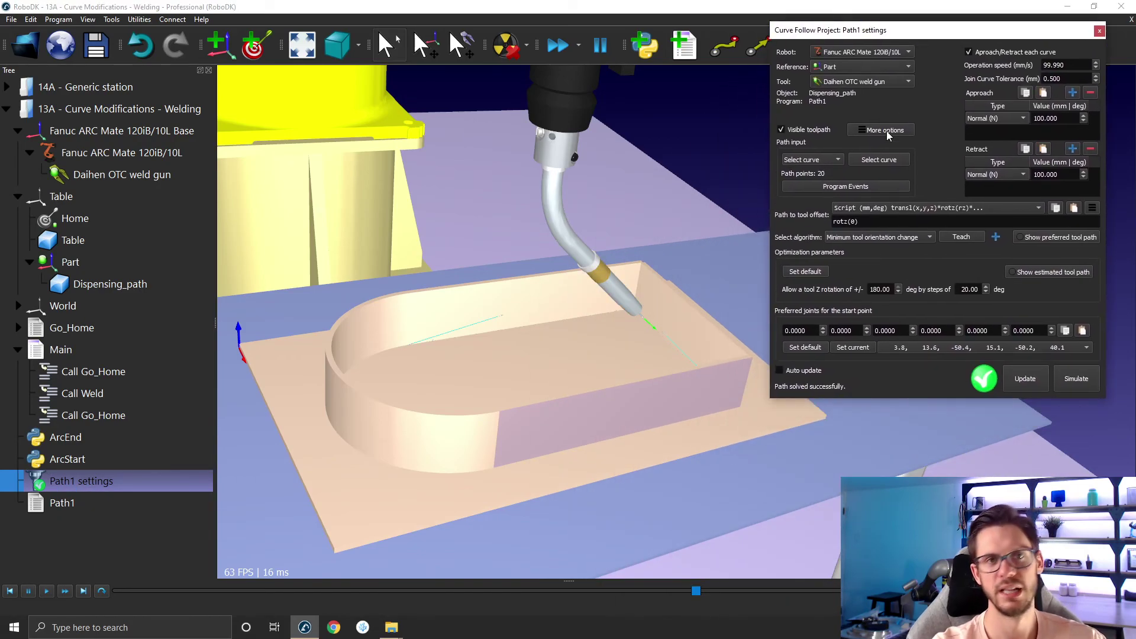